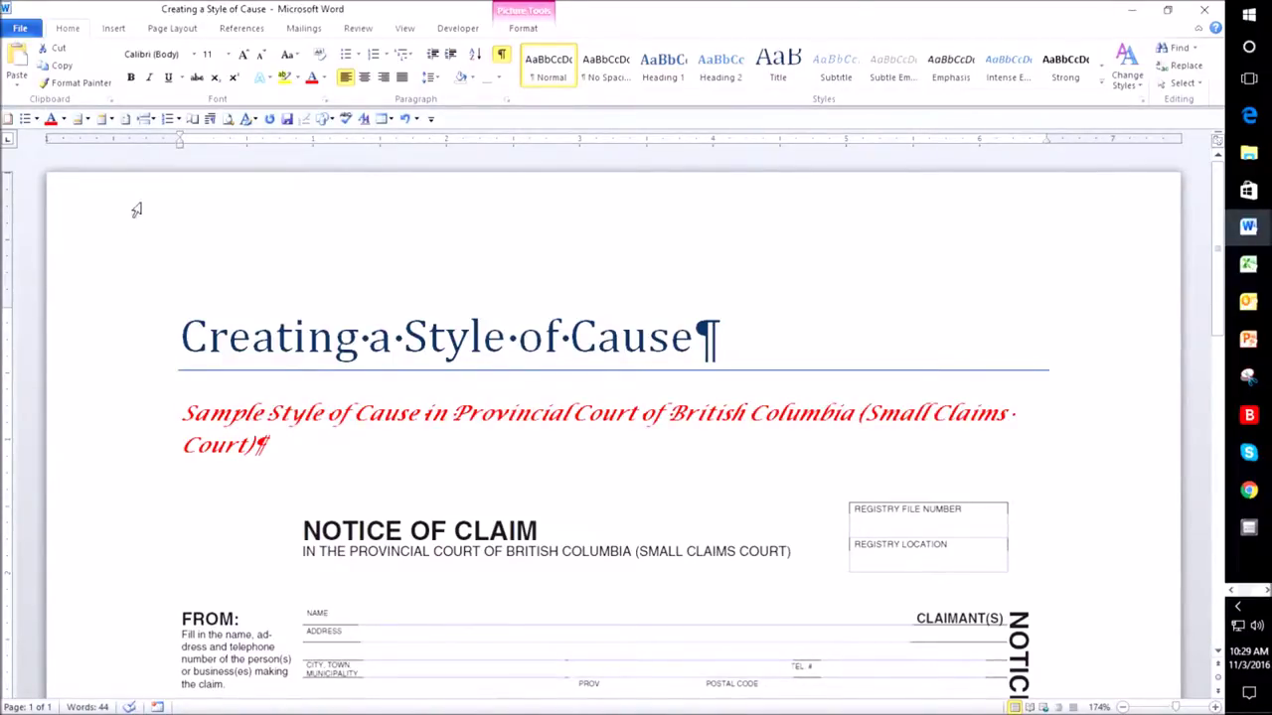
# Examine the sample styles of cause for Provincial Court small claims, Supreme Court civil matters and Supreme Court family matters.
pyautogui.scroll(-1, 145, 306)
pyautogui.scroll(-2, 145, 306)
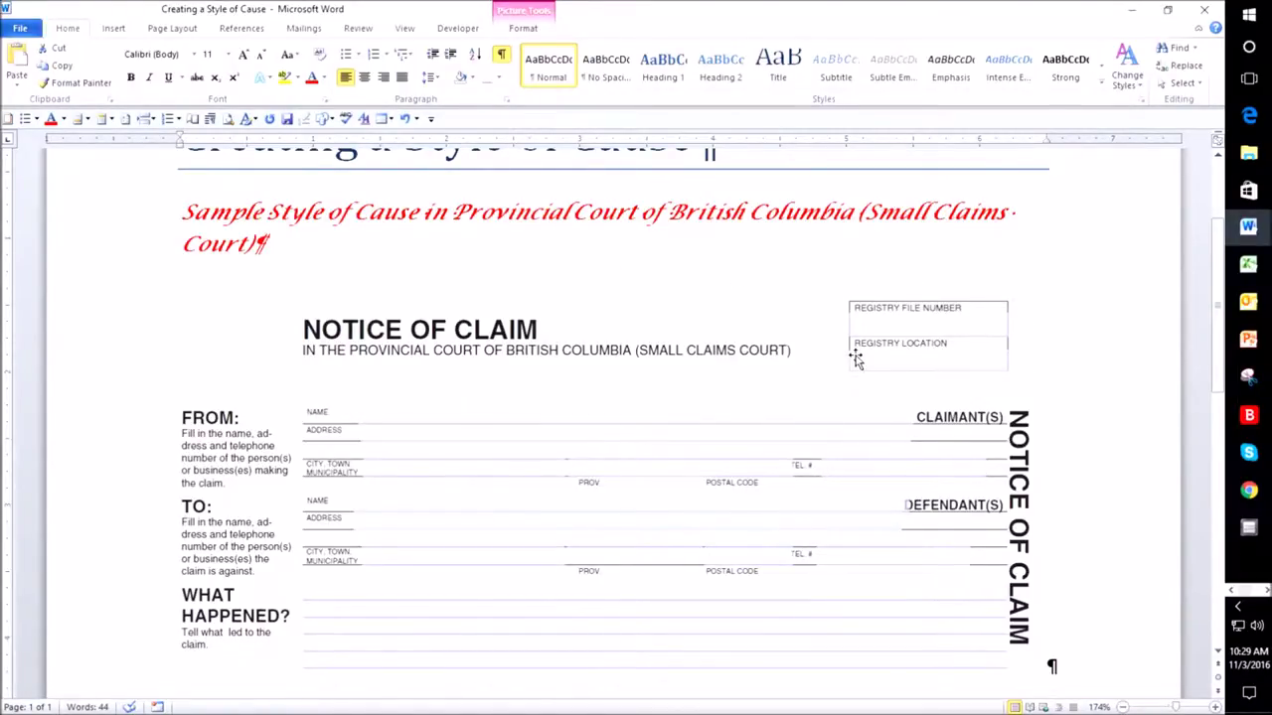
pyautogui.scroll(-8, 1023, 375)
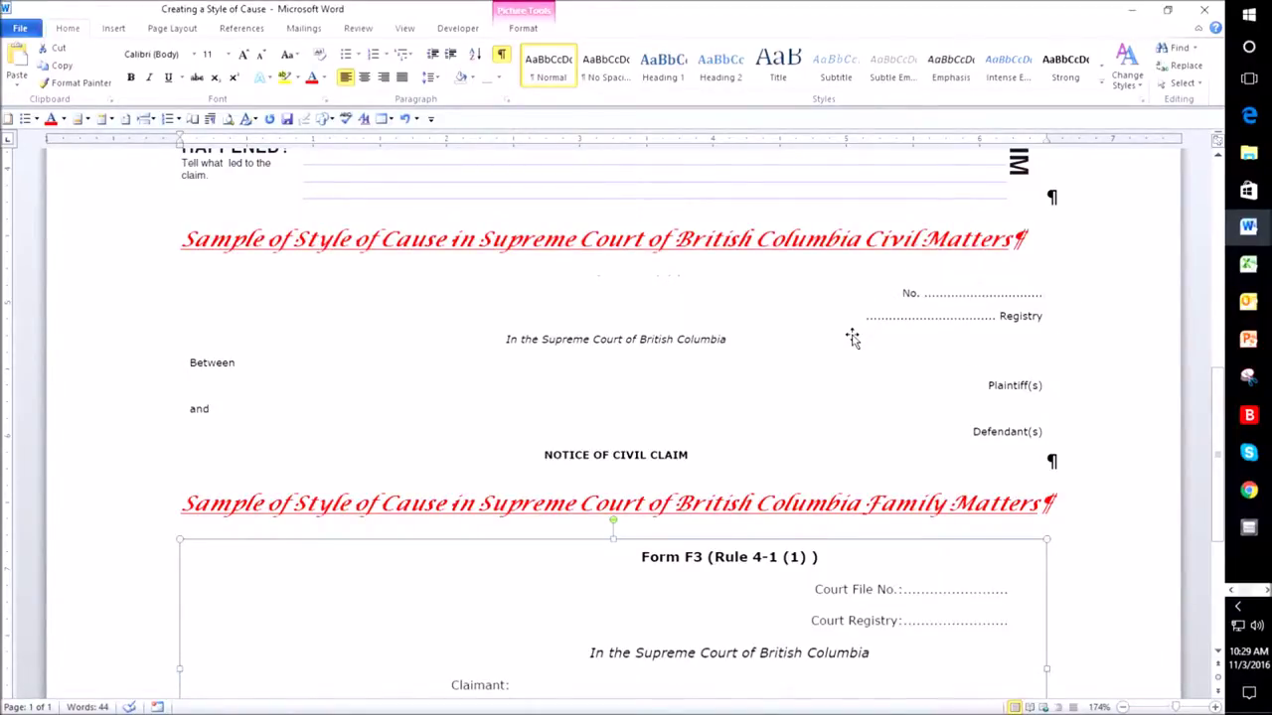
pyautogui.scroll(-2, 851, 338)
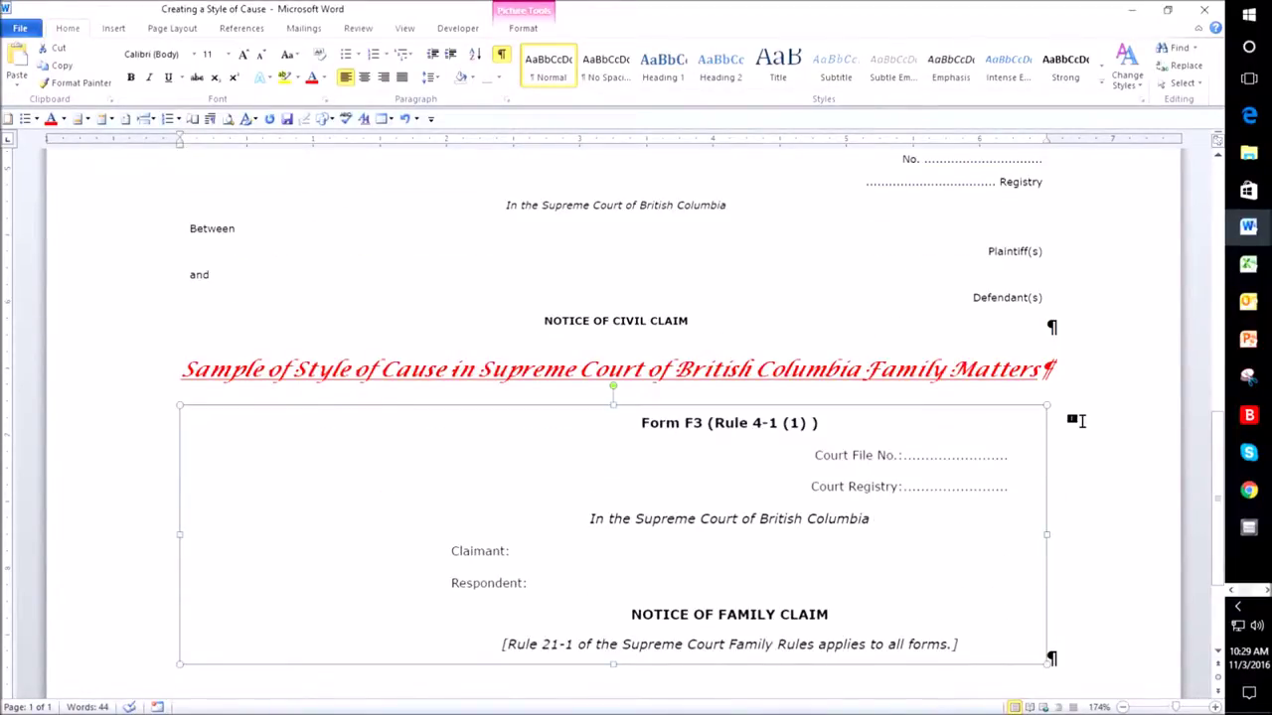
pyautogui.scroll(8, 1058, 428)
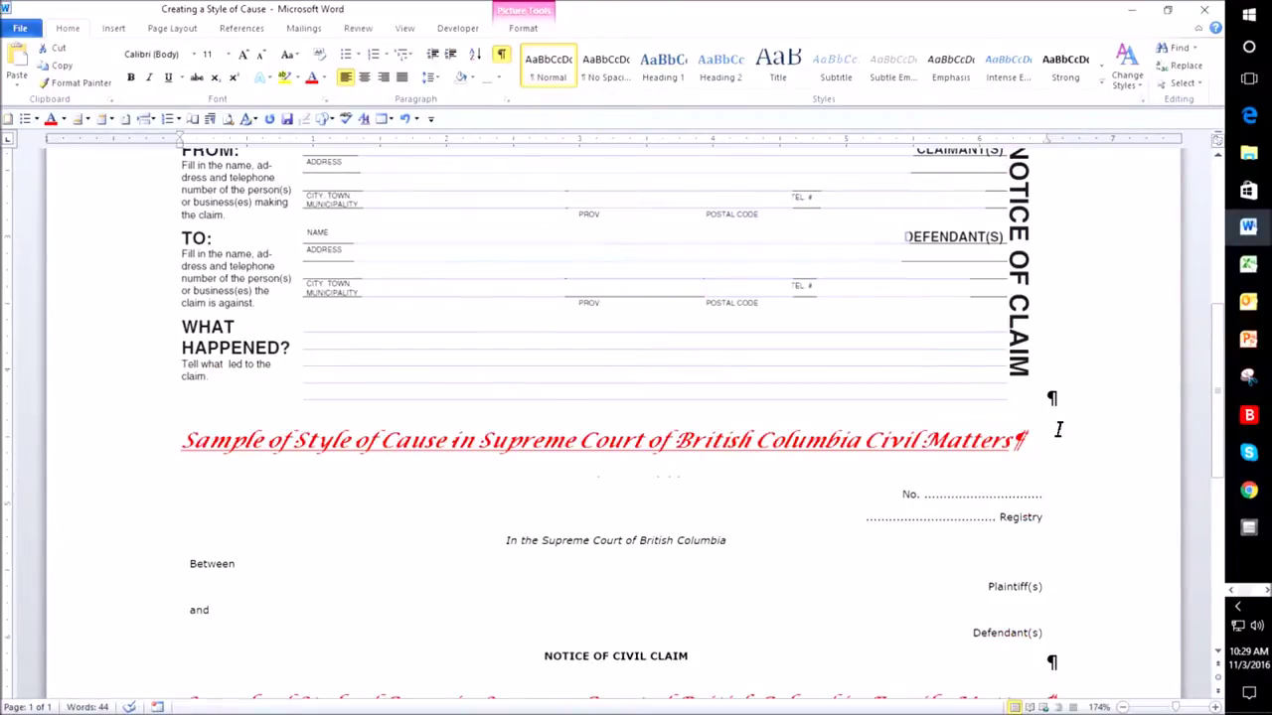
pyautogui.scroll(1, 1063, 408)
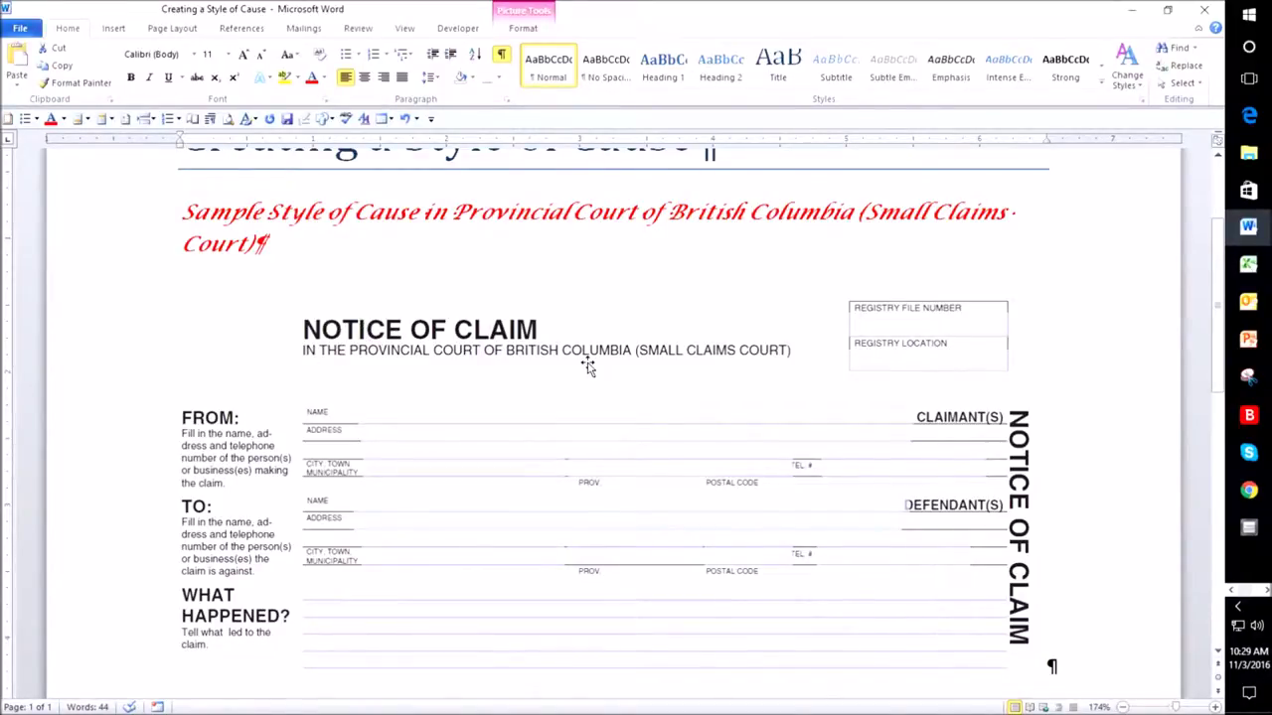
pyautogui.scroll(-6, 587, 367)
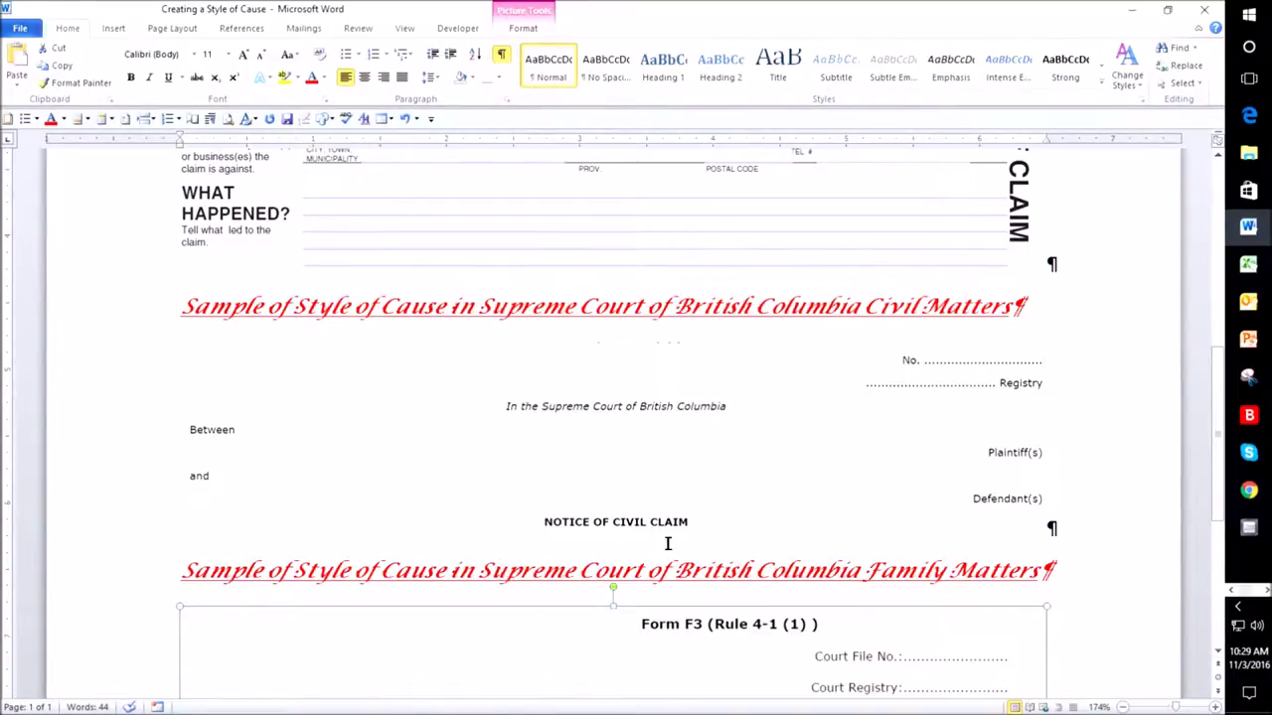
pyautogui.scroll(3, 668, 543)
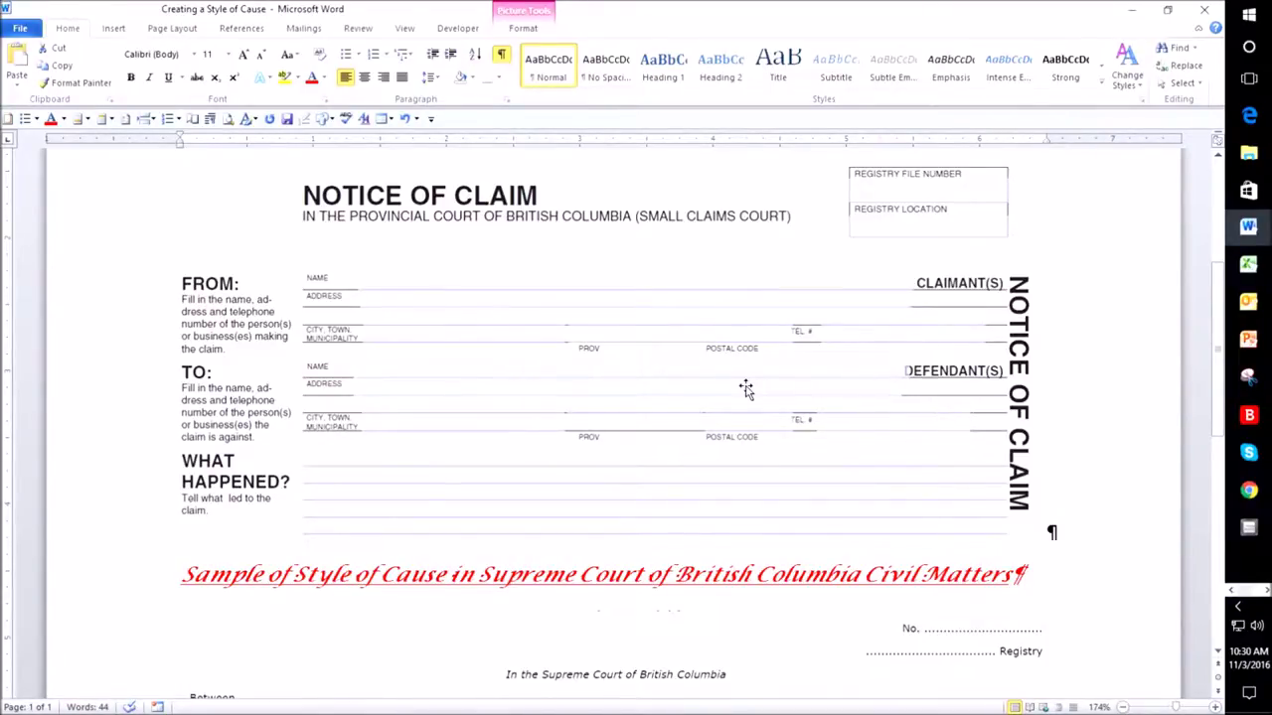
pyautogui.scroll(-5, 745, 387)
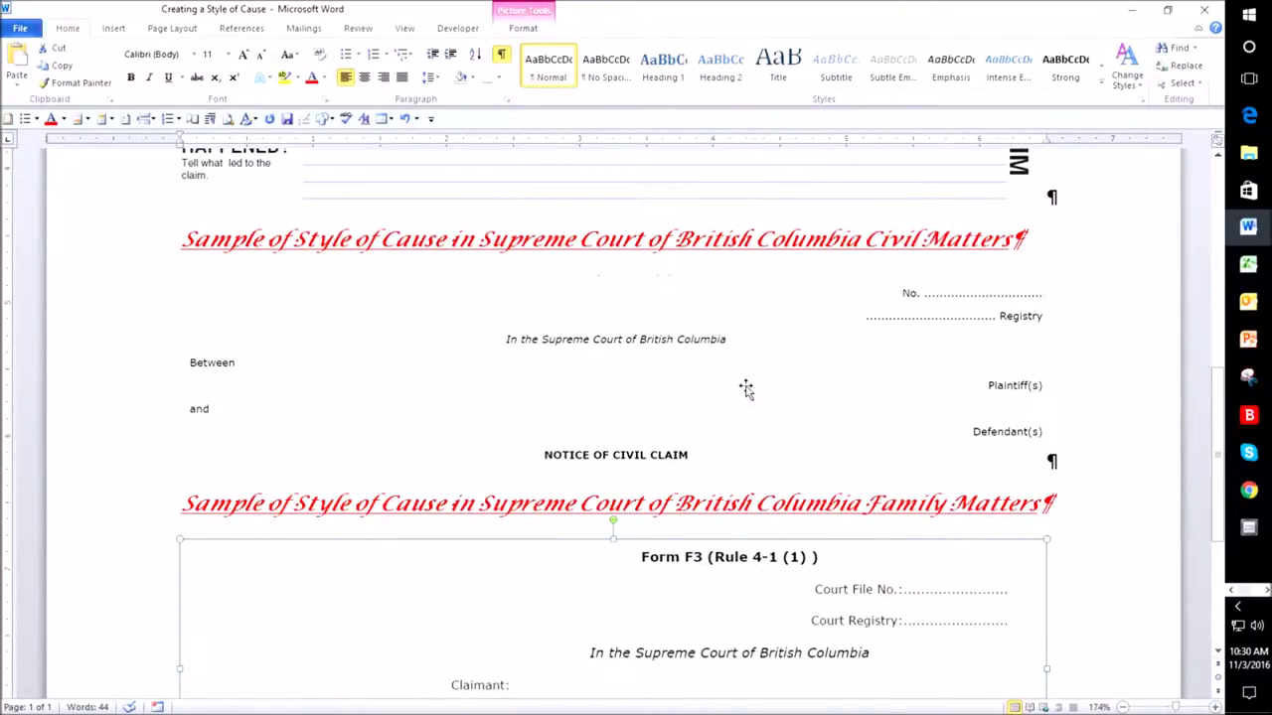
pyautogui.scroll(-1, 745, 388)
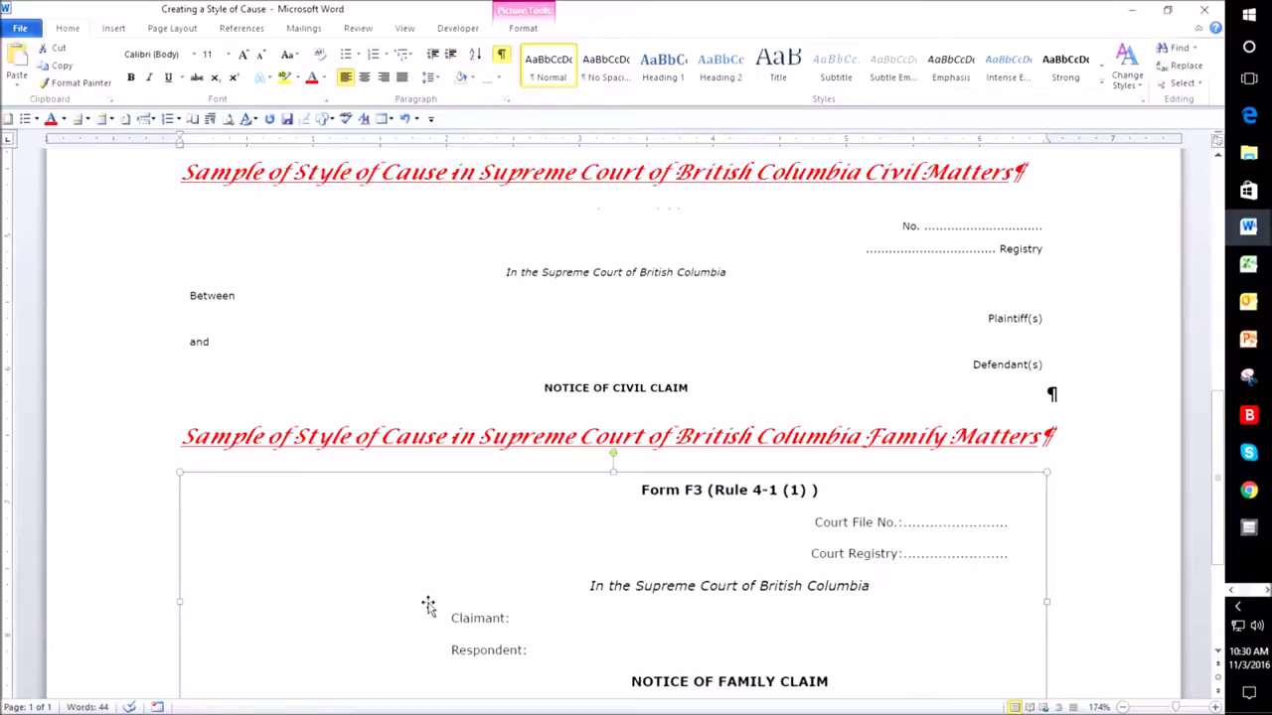
pyautogui.scroll(5, 638, 524)
pyautogui.scroll(1, 639, 523)
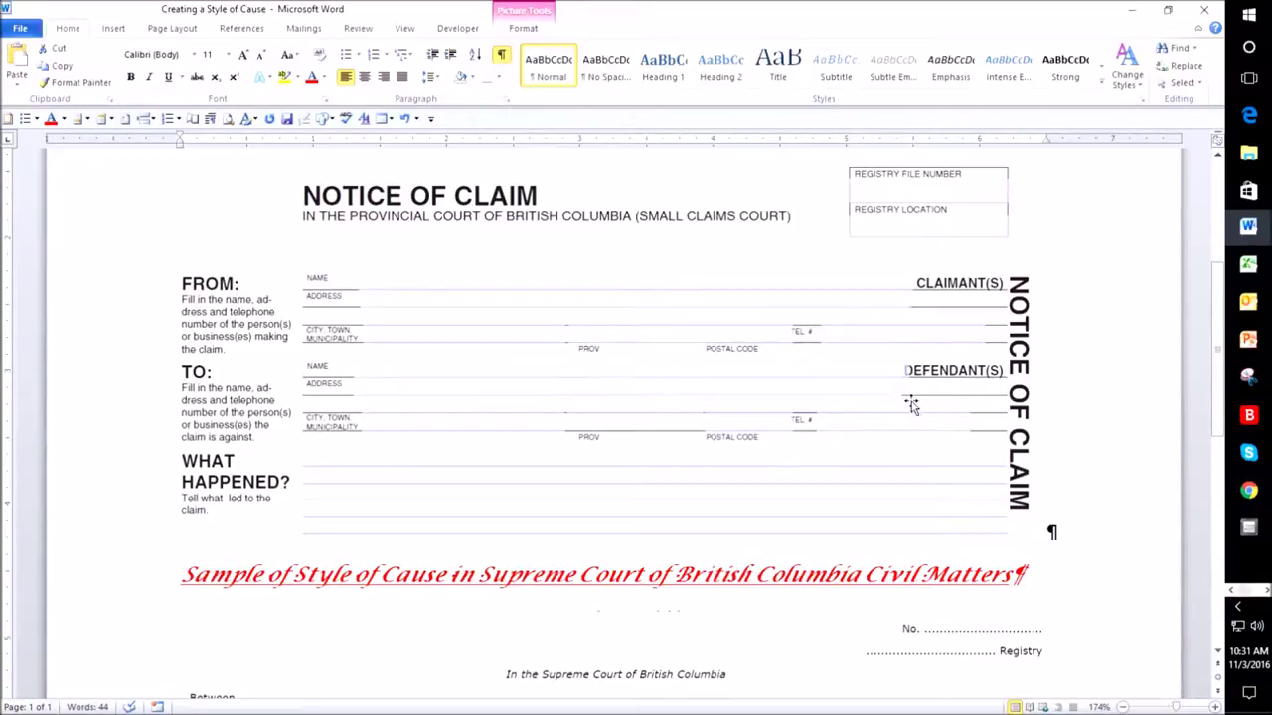
pyautogui.scroll(-4, 984, 392)
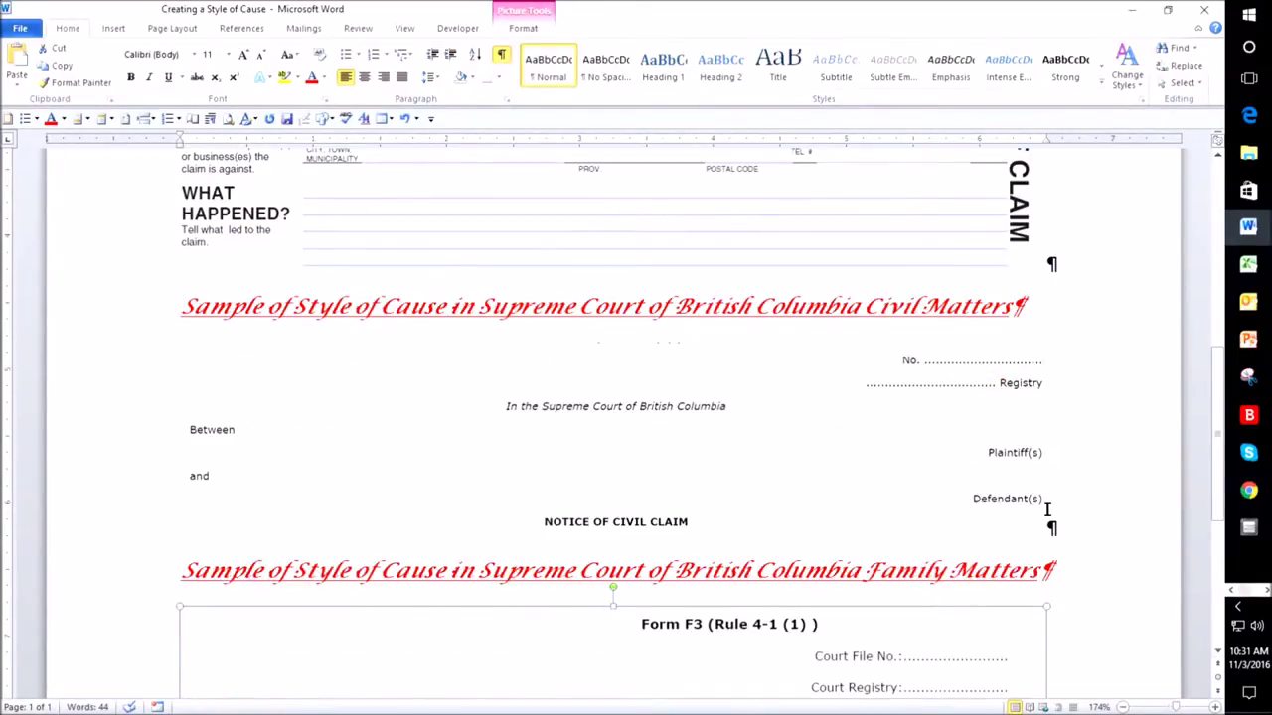
pyautogui.scroll(-3, 1047, 509)
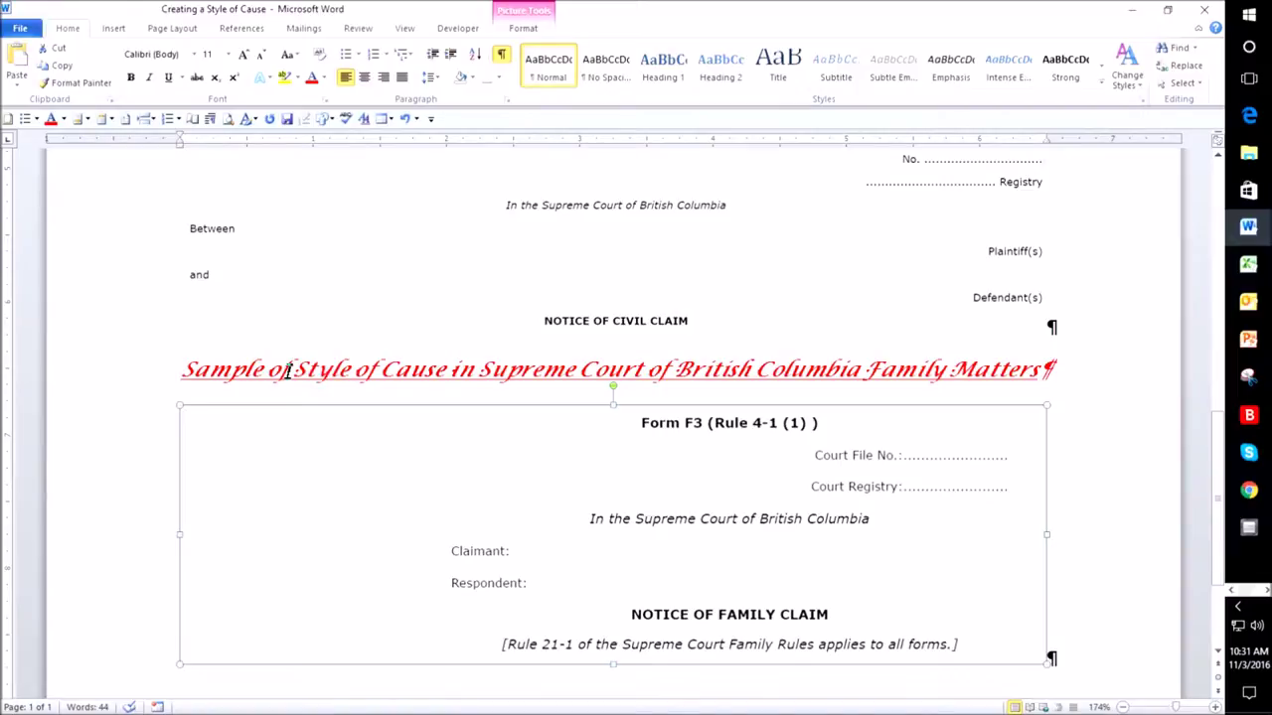
pyautogui.click(336, 350)
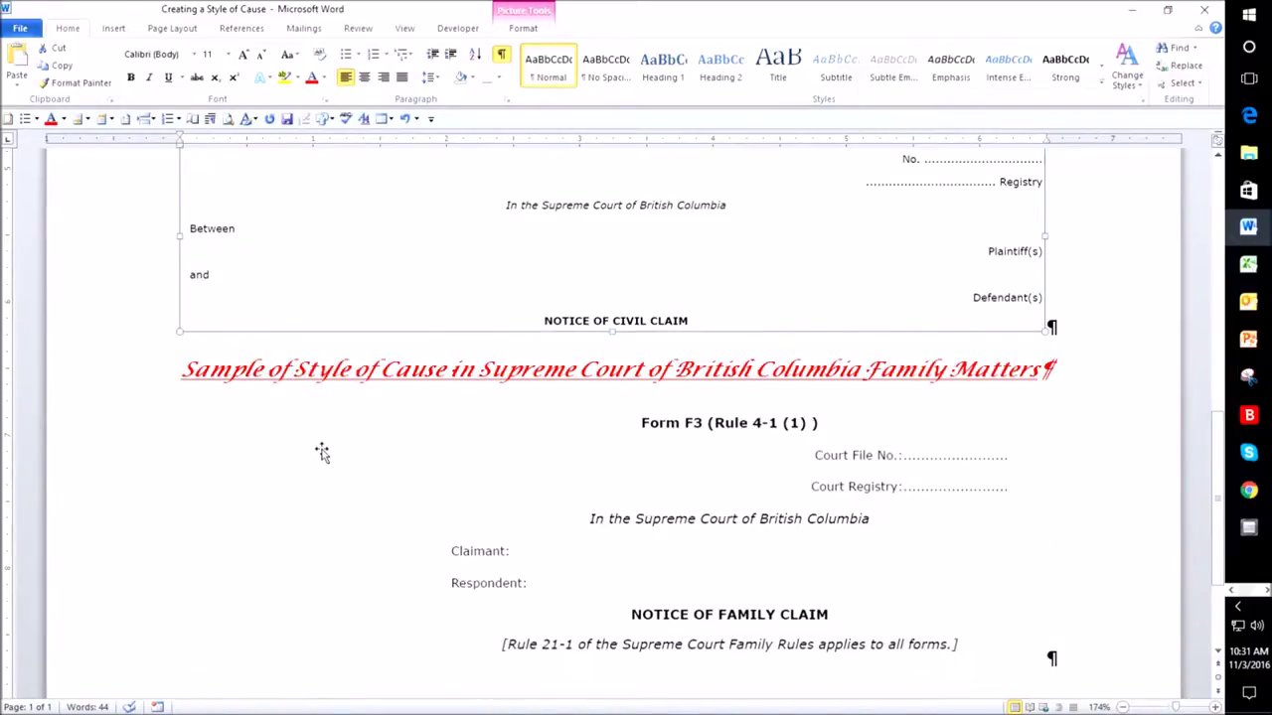
pyautogui.scroll(-1, 763, 477)
pyautogui.click(1047, 592)
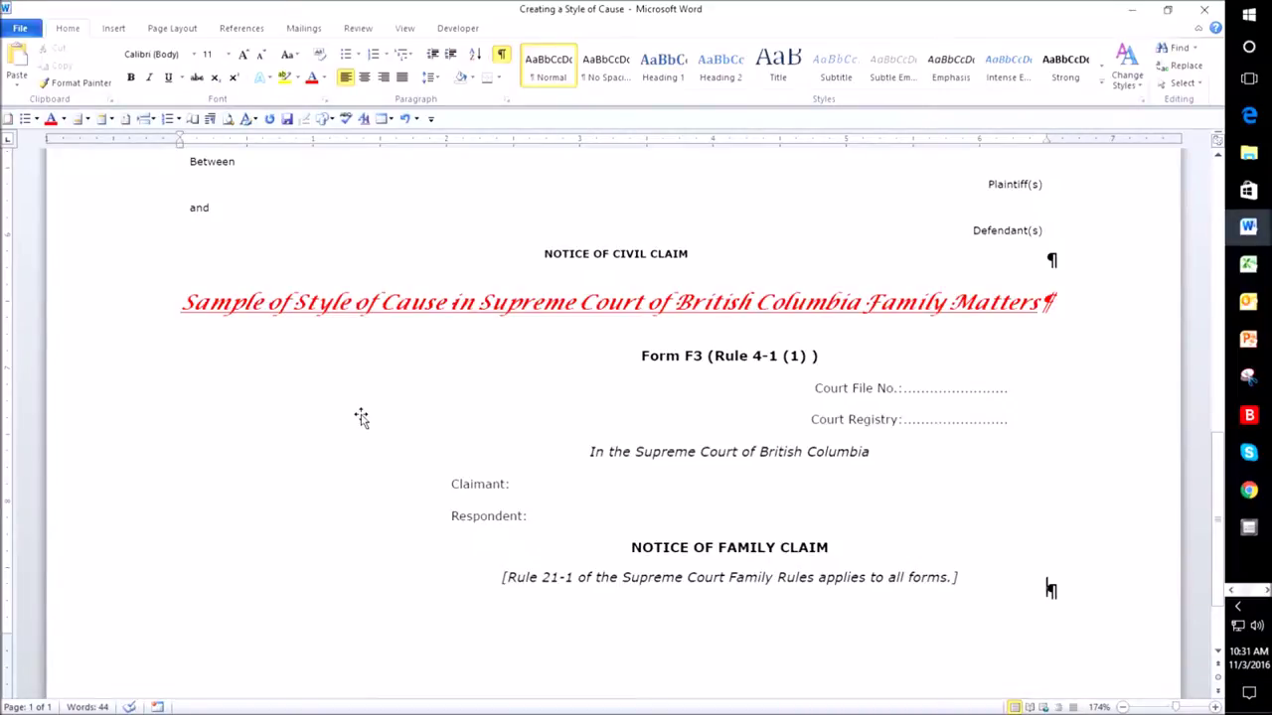
pyautogui.scroll(1, 361, 417)
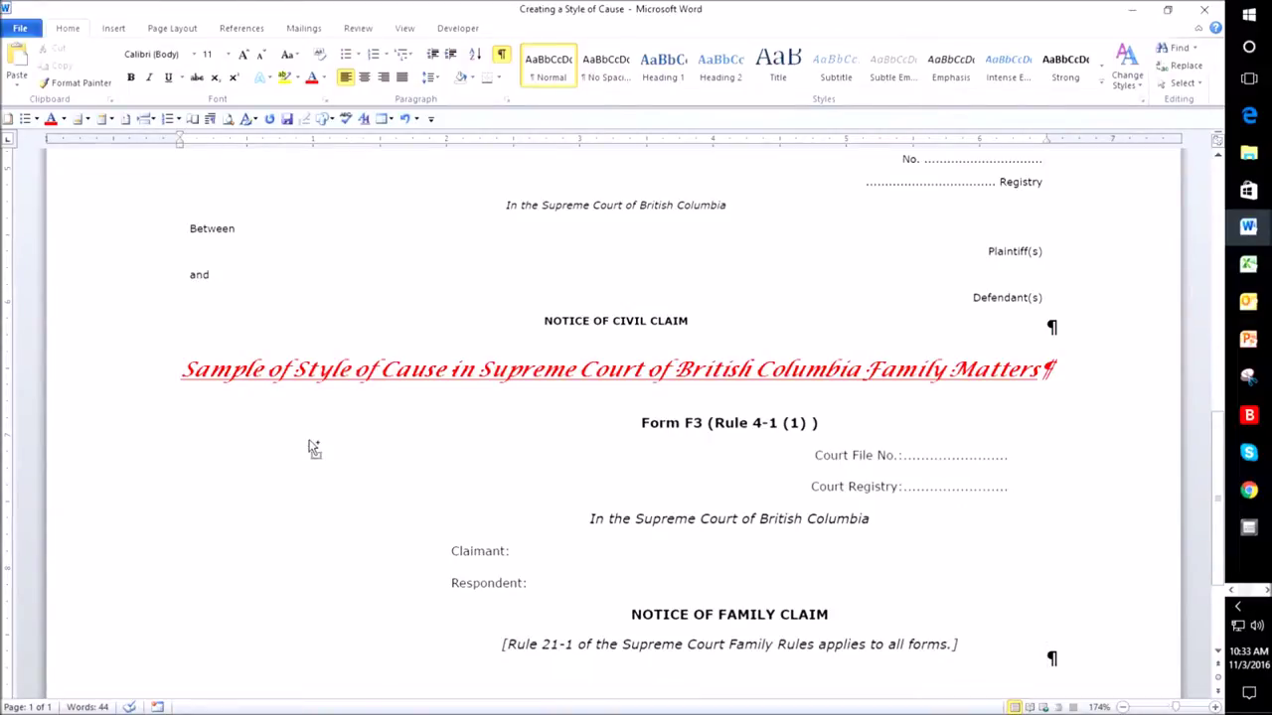
# Create a new blank document and set its top and bottom margins to 0.5 inch for the whole document.
pyautogui.hotkey('ctrl', 'n')
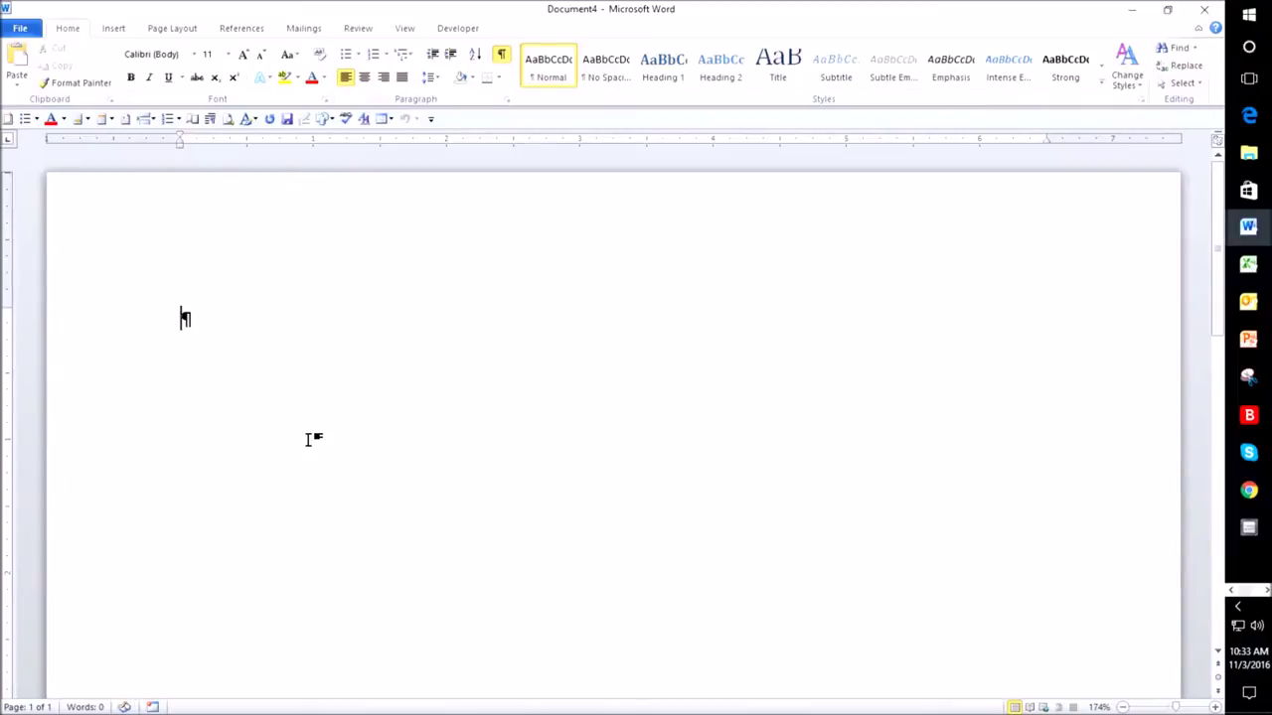
pyautogui.press('alt')
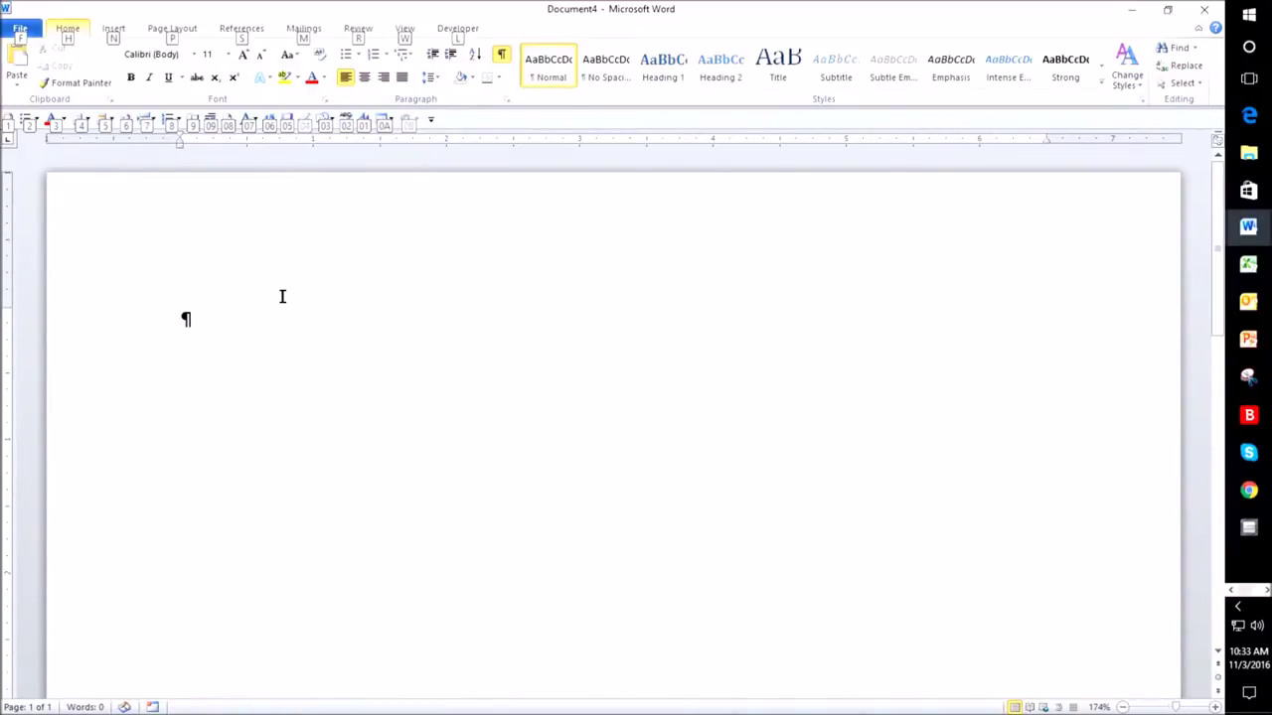
pyautogui.press('p')
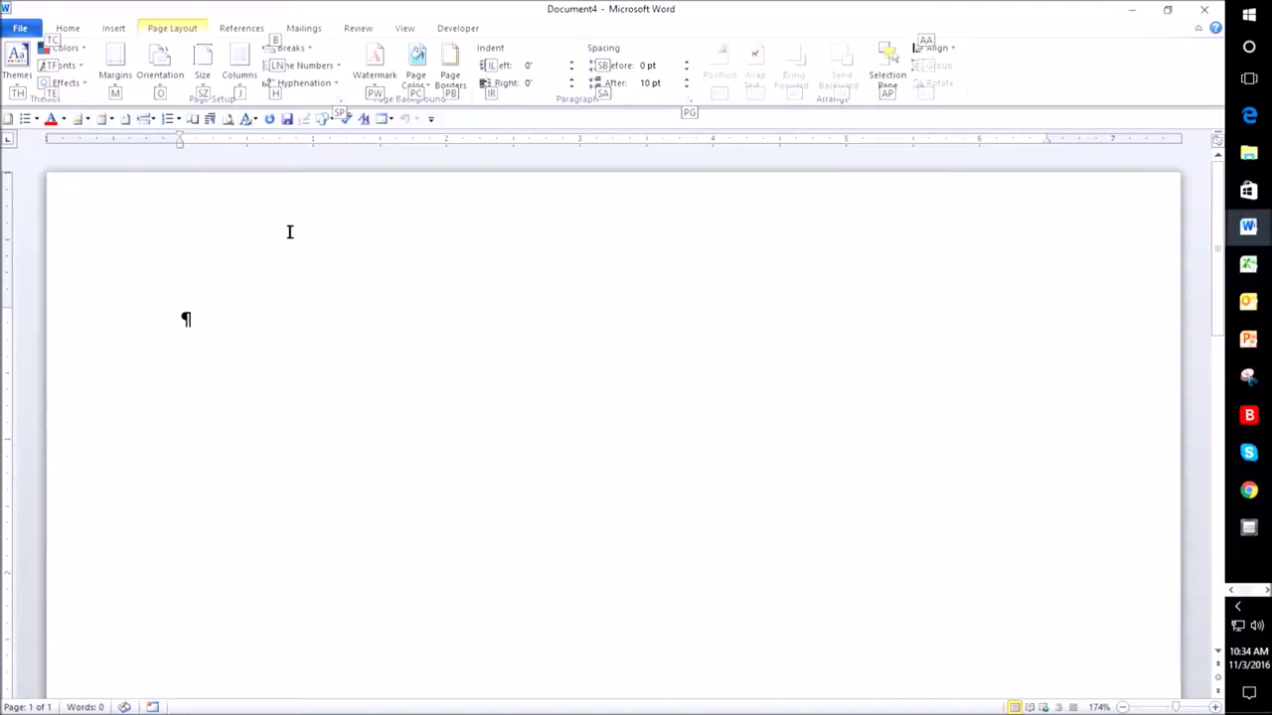
pyautogui.press('m')
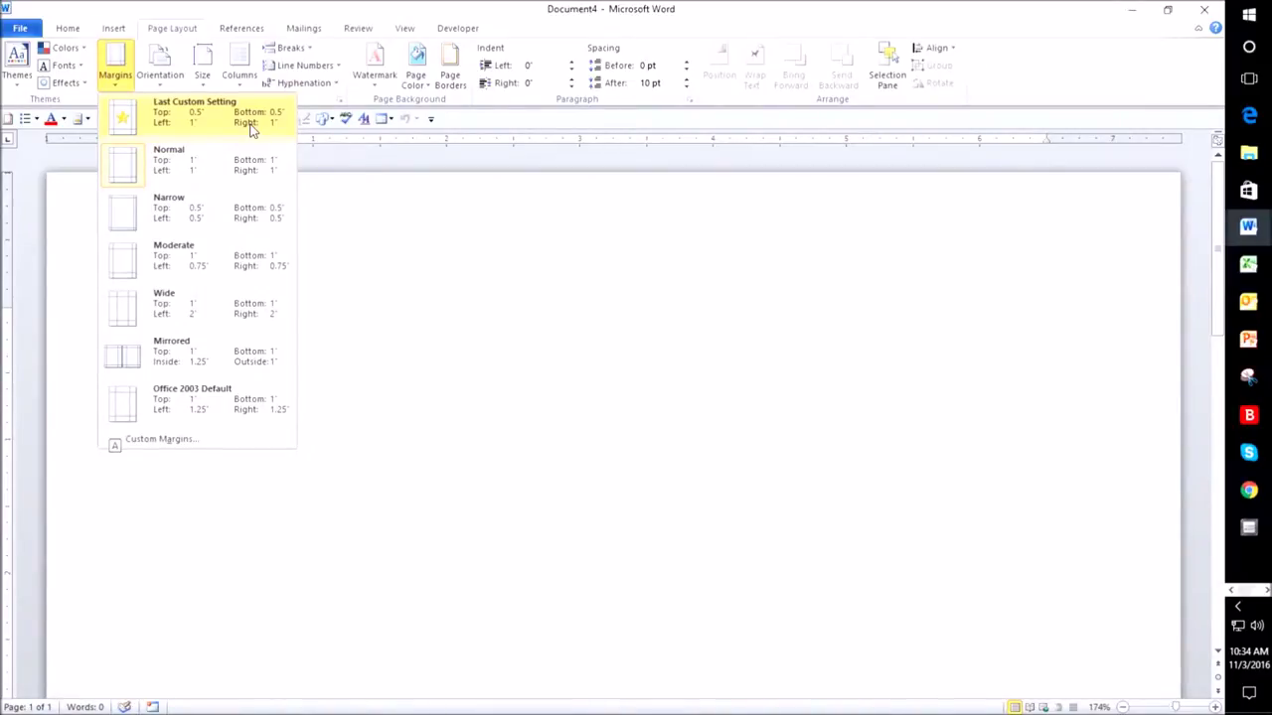
pyautogui.click(161, 439)
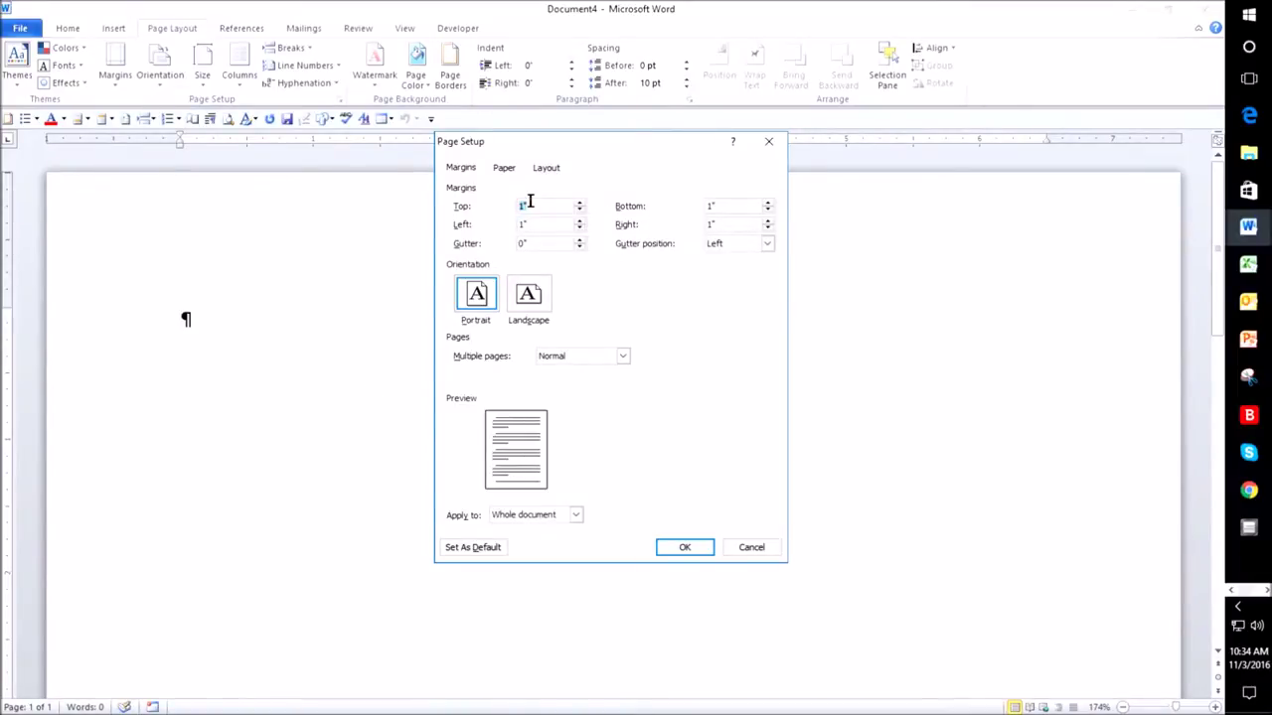
pyautogui.write('.5')
pyautogui.press('Tab')
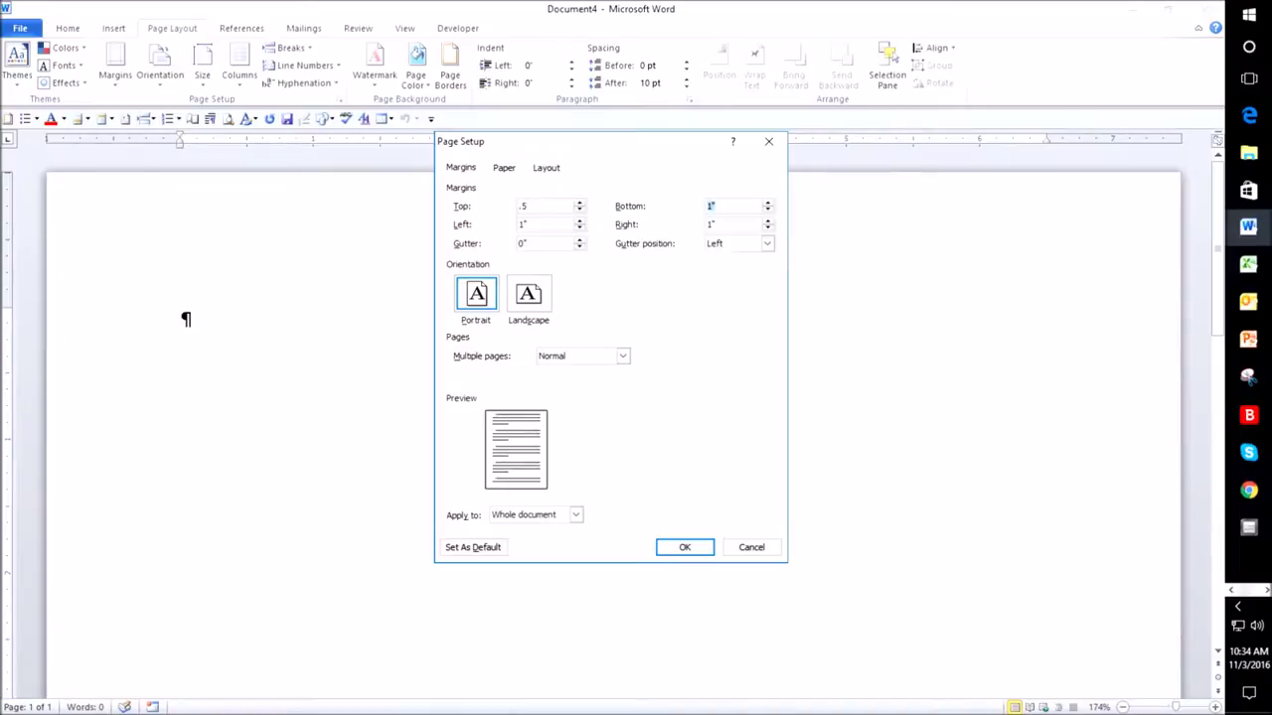
pyautogui.write('.5')
pyautogui.click(684, 549)
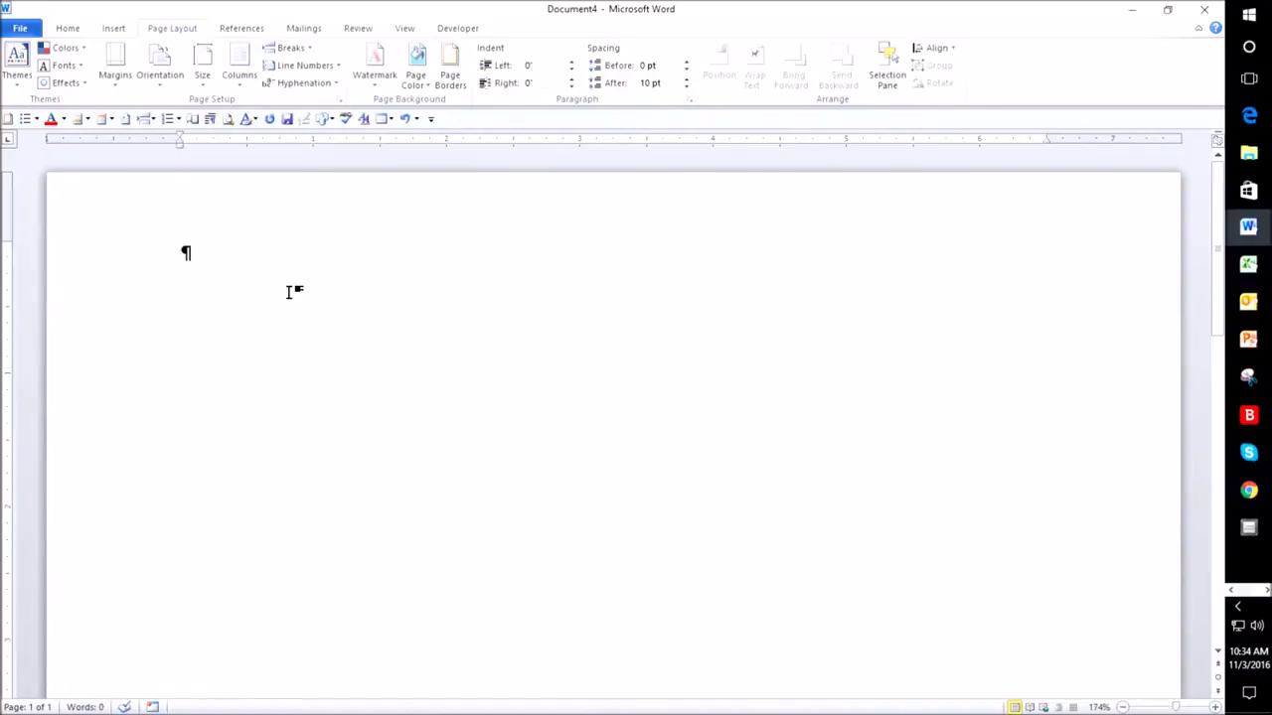
pyautogui.hotkey('ctrl', 'a')
pyautogui.click(288, 291)
pyautogui.press('Return')
pyautogui.hotkey('shift', 'Up')
pyautogui.click(181, 299)
pyautogui.click(181, 252)
pyautogui.click(288, 292)
pyautogui.hotkey('shift', 'Right')
pyautogui.press('BackSpace')
# Set the spacing before and after the empty first paragraph to 0 pt.
pyautogui.hotkey('shift', 'Right')
pyautogui.press('alt')
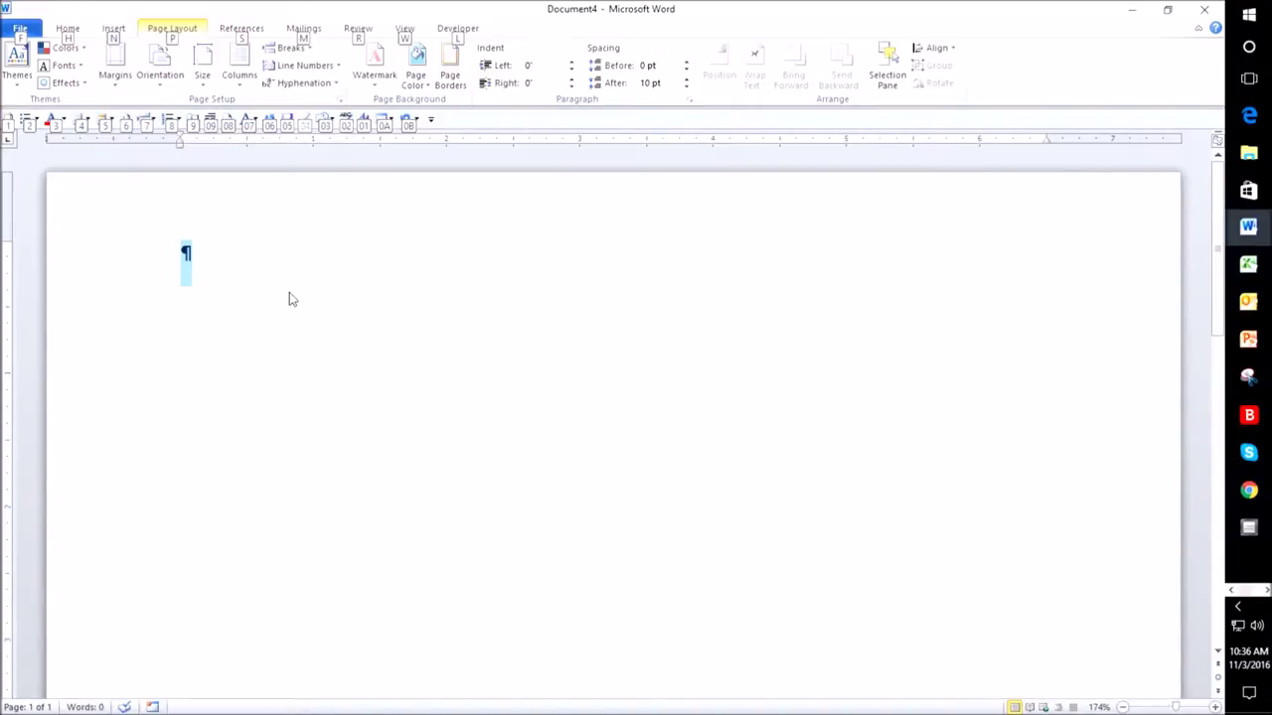
pyautogui.press('h')
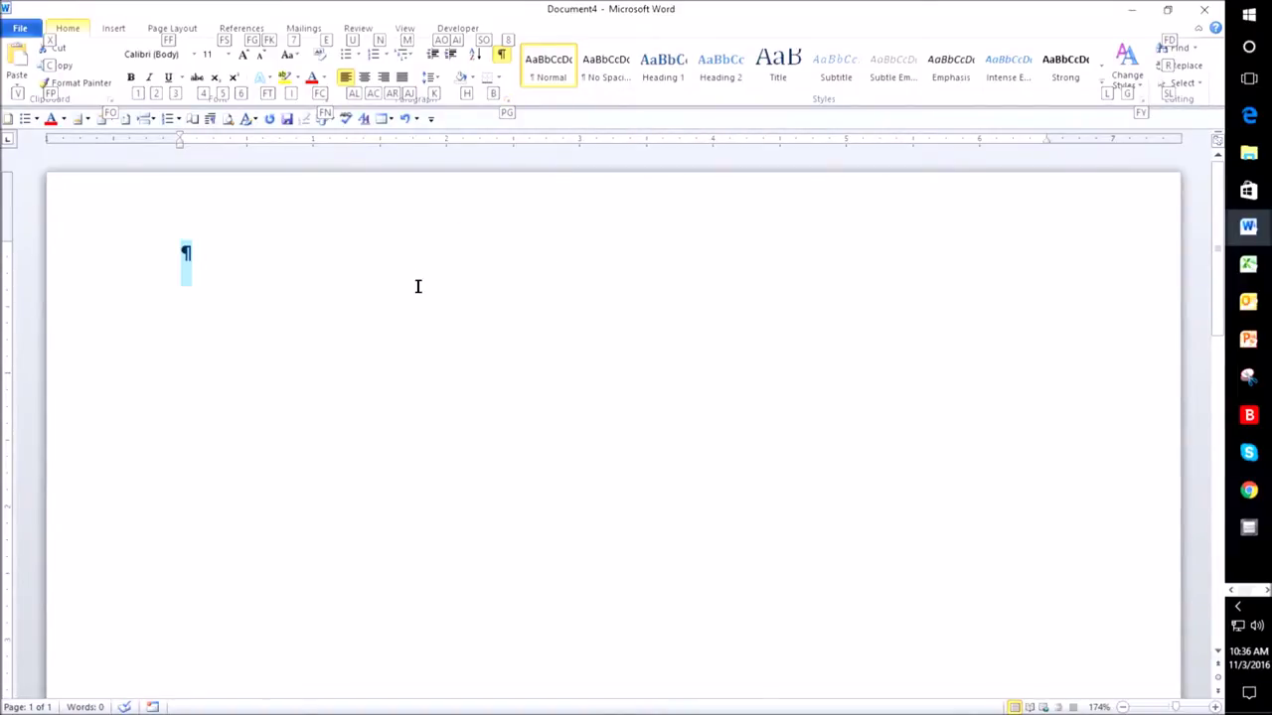
pyautogui.press('p')
pyautogui.press('g')
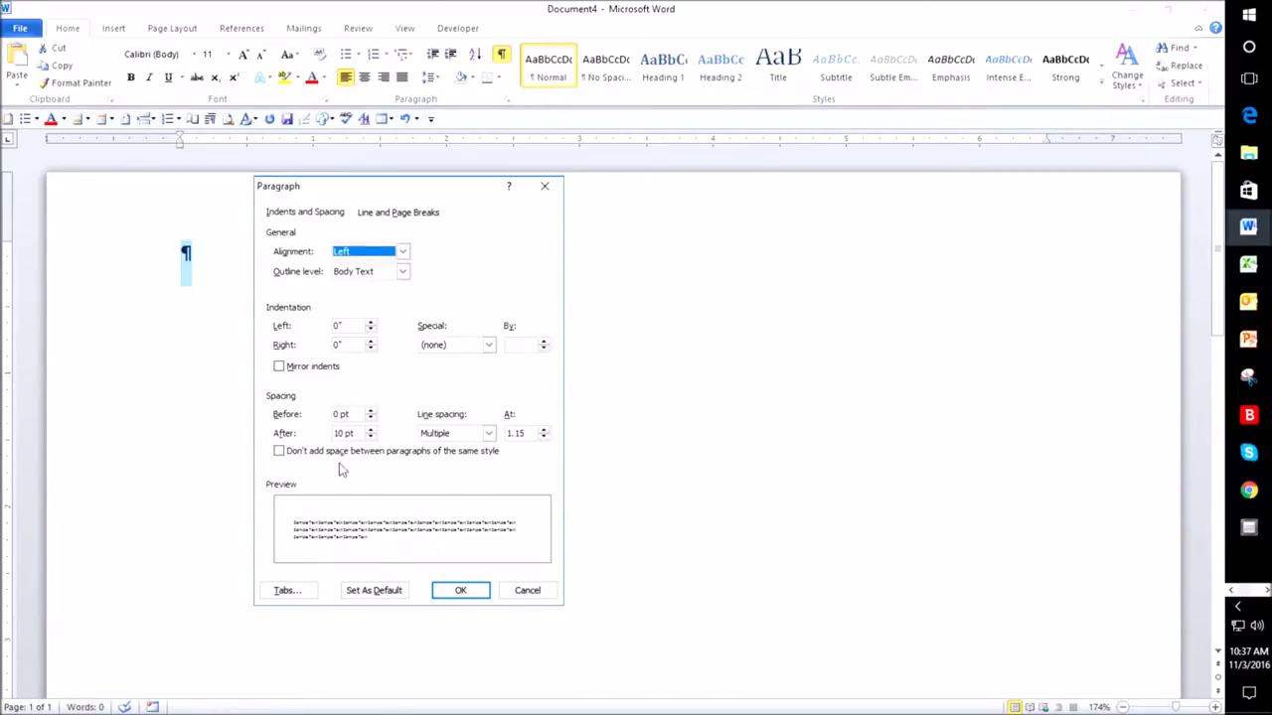
pyautogui.click(371, 412)
pyautogui.click(371, 412)
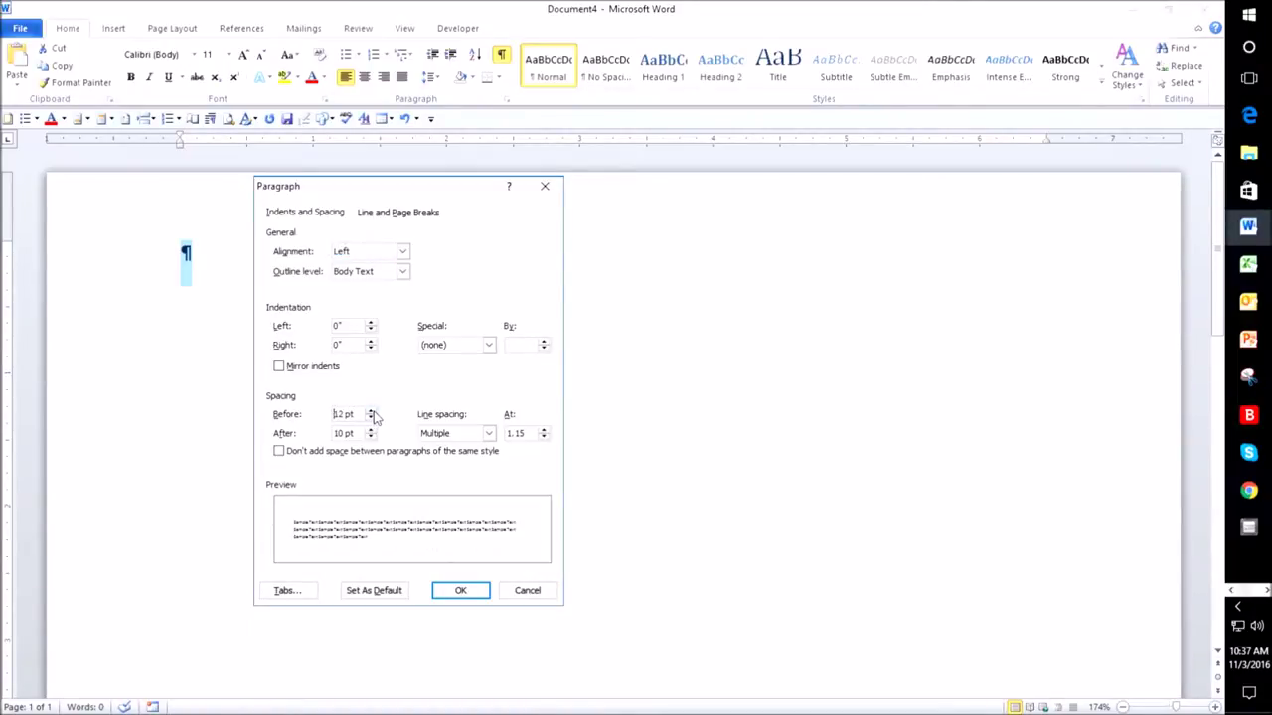
pyautogui.click(372, 419)
pyautogui.click(371, 418)
pyautogui.press('Tab')
pyautogui.write('0 pt')
pyautogui.press('Tab')
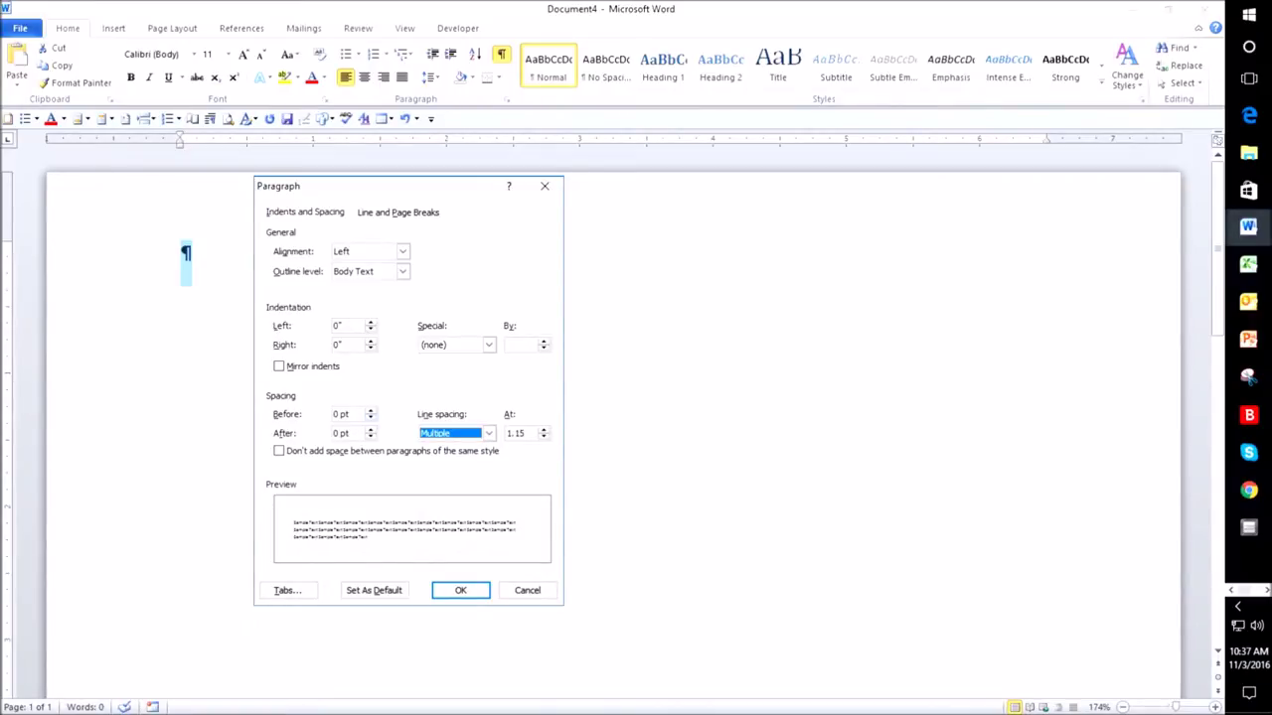
# Set the empty paragraph's line spacing to Single and apply the paragraph settings.
pyautogui.hotkey('alt', 'Down')
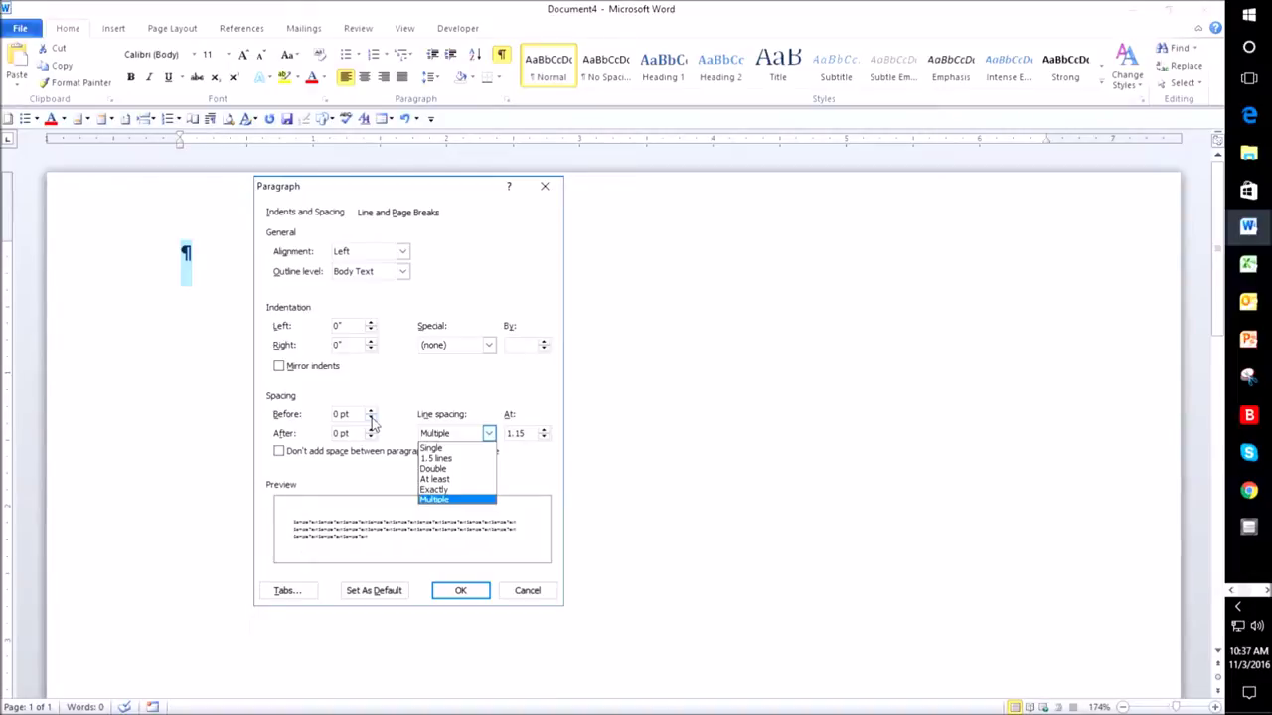
pyautogui.press('Home')
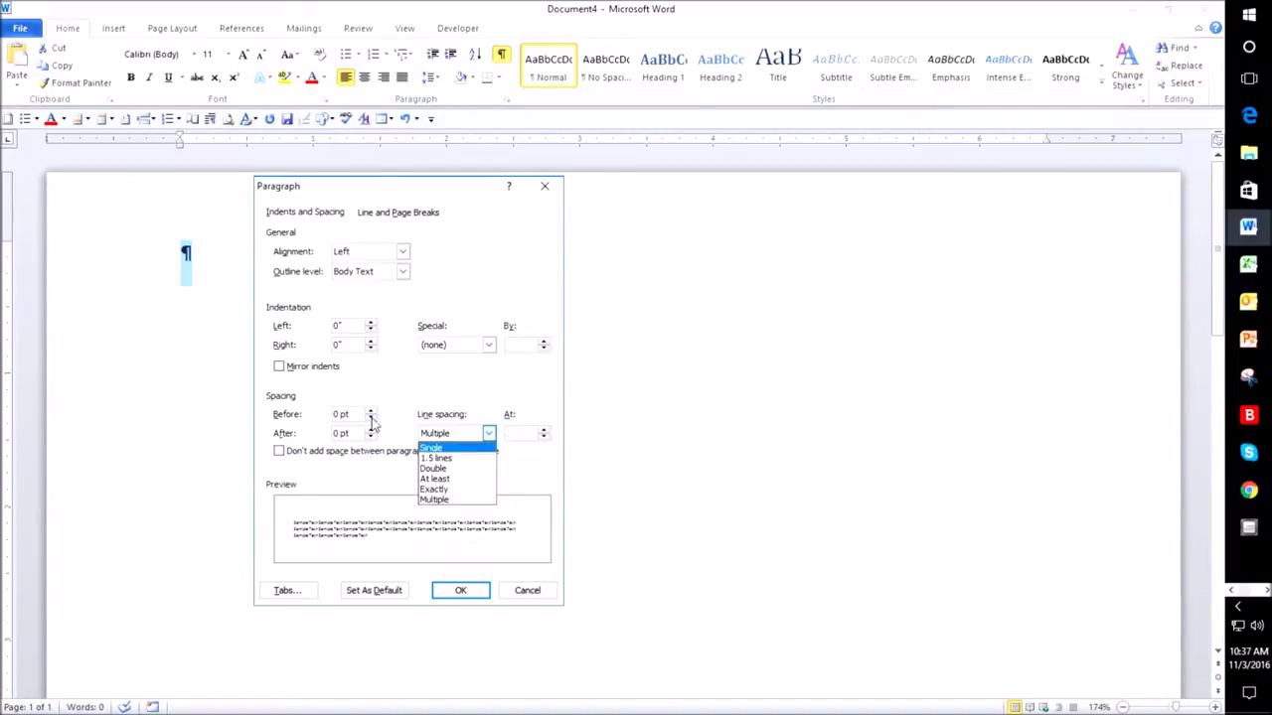
pyautogui.press('Tab')
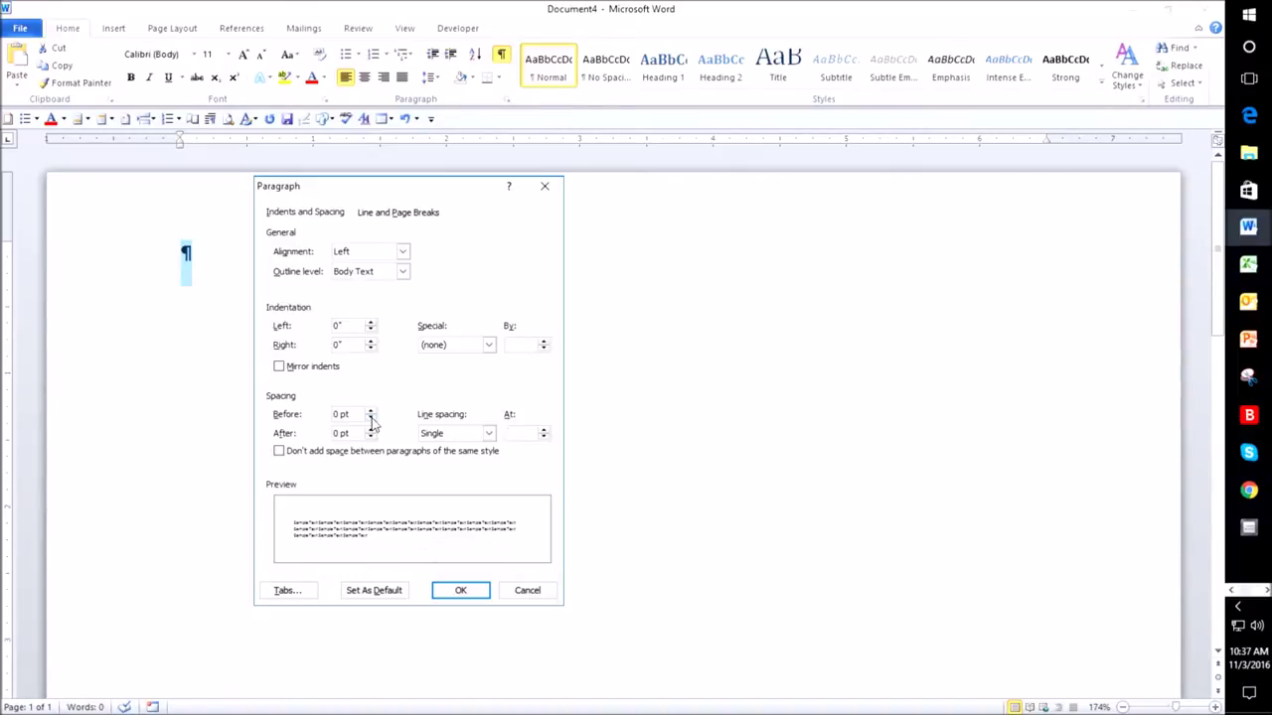
pyautogui.press('Return')
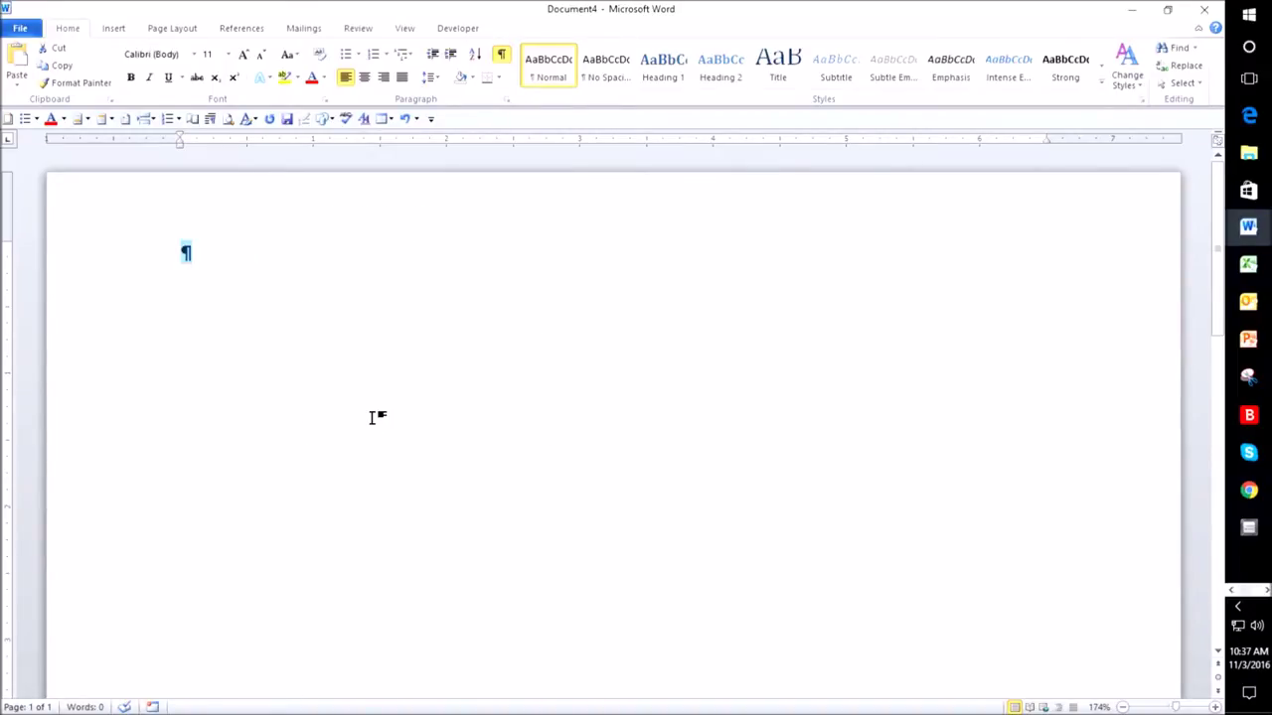
# Right-align the first line and enter the label "Court File No.:" on it.
pyautogui.click(377, 417)
pyautogui.hotkey('ctrl', 'r')
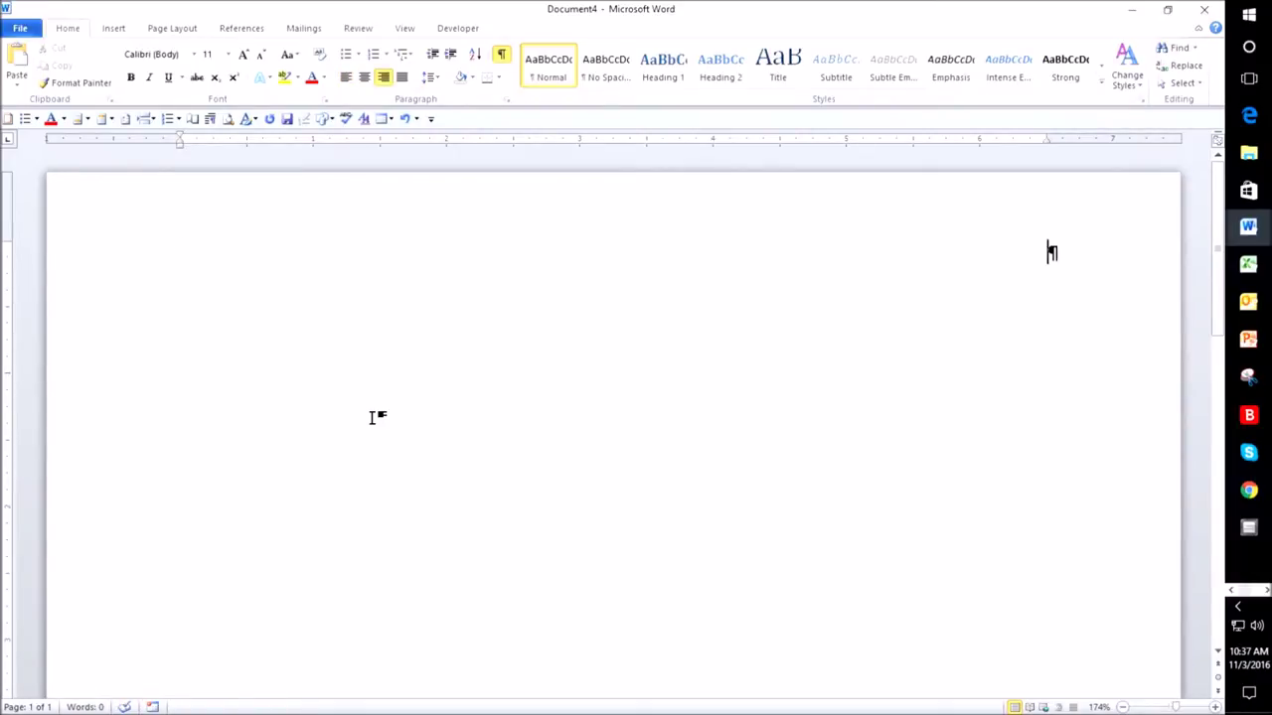
pyautogui.write('Court Fi')
pyautogui.write('No.:')
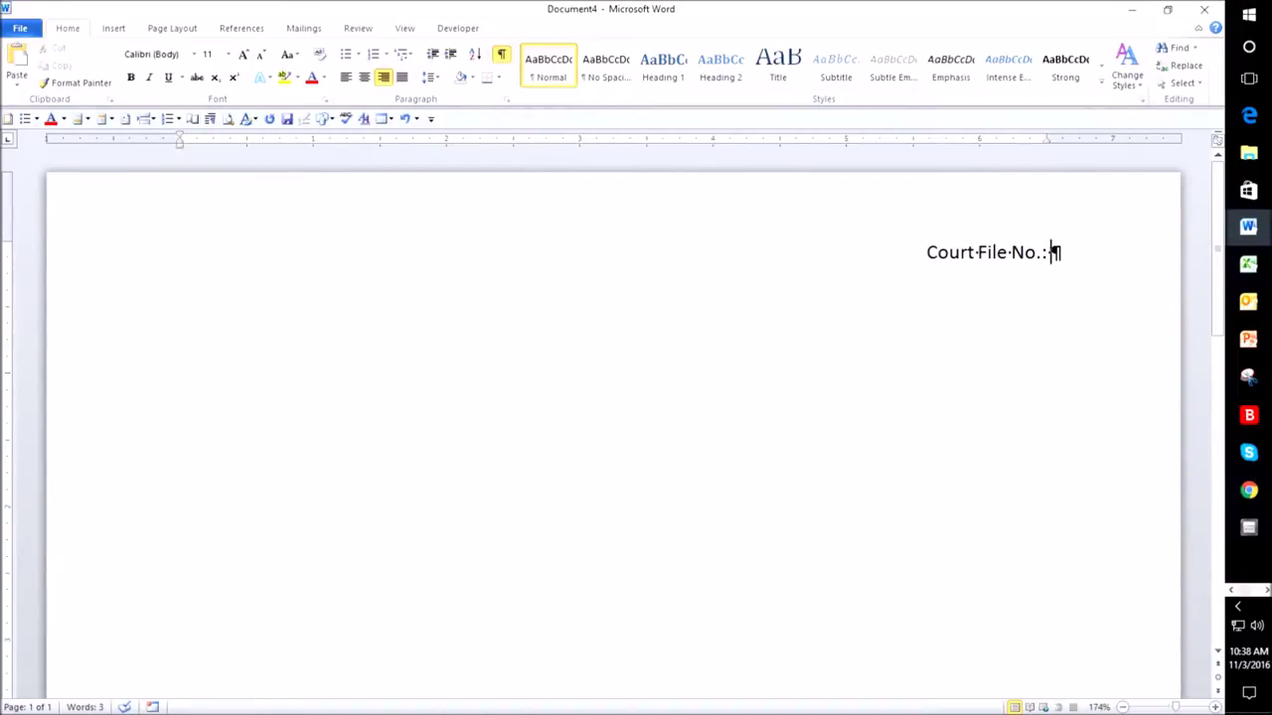
# Add an underscored blank after the "Court File No.:" label.
pyautogui.write('________________')
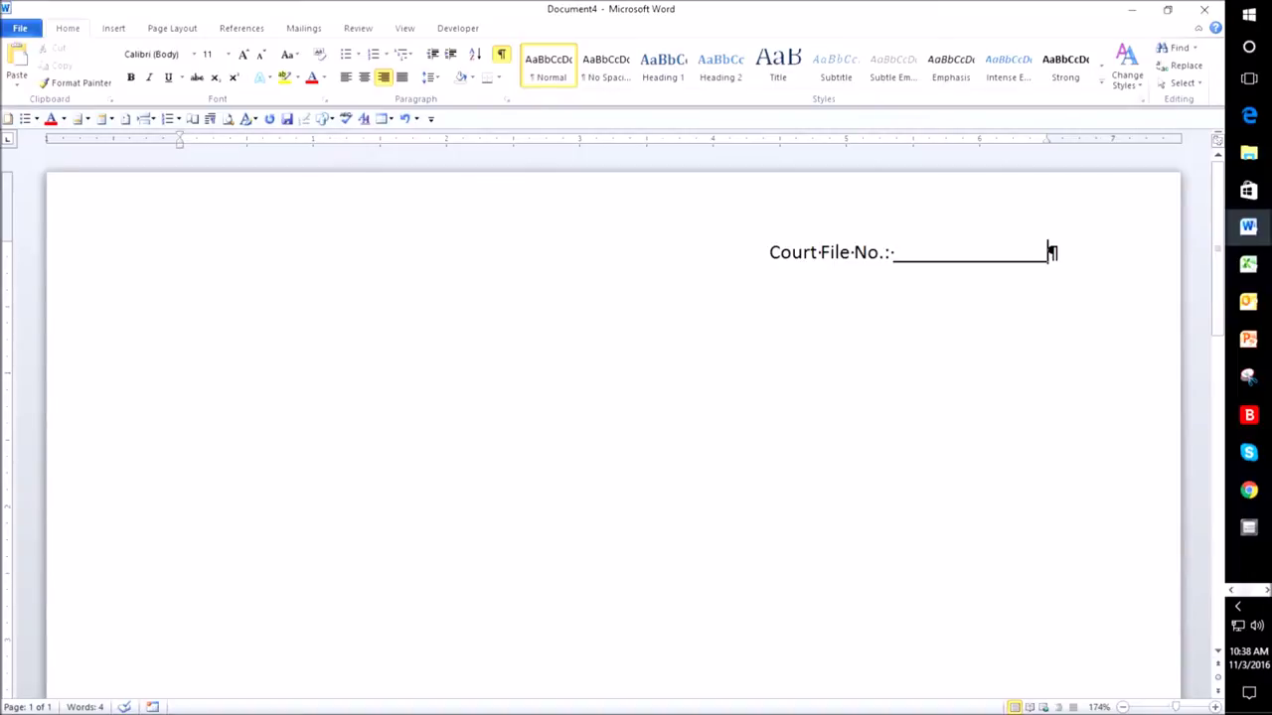
pyautogui.press('BackSpace')
pyautogui.press('BackSpace')
pyautogui.press('BackSpace')
pyautogui.press('BackSpace')
pyautogui.press('BackSpace')
pyautogui.press('BackSpace')
pyautogui.press('BackSpace')
pyautogui.press('BackSpace')
pyautogui.press('BackSpace')
pyautogui.press('BackSpace')
pyautogui.press('BackSpace')
pyautogui.press('BackSpace')
pyautogui.press('BackSpace')
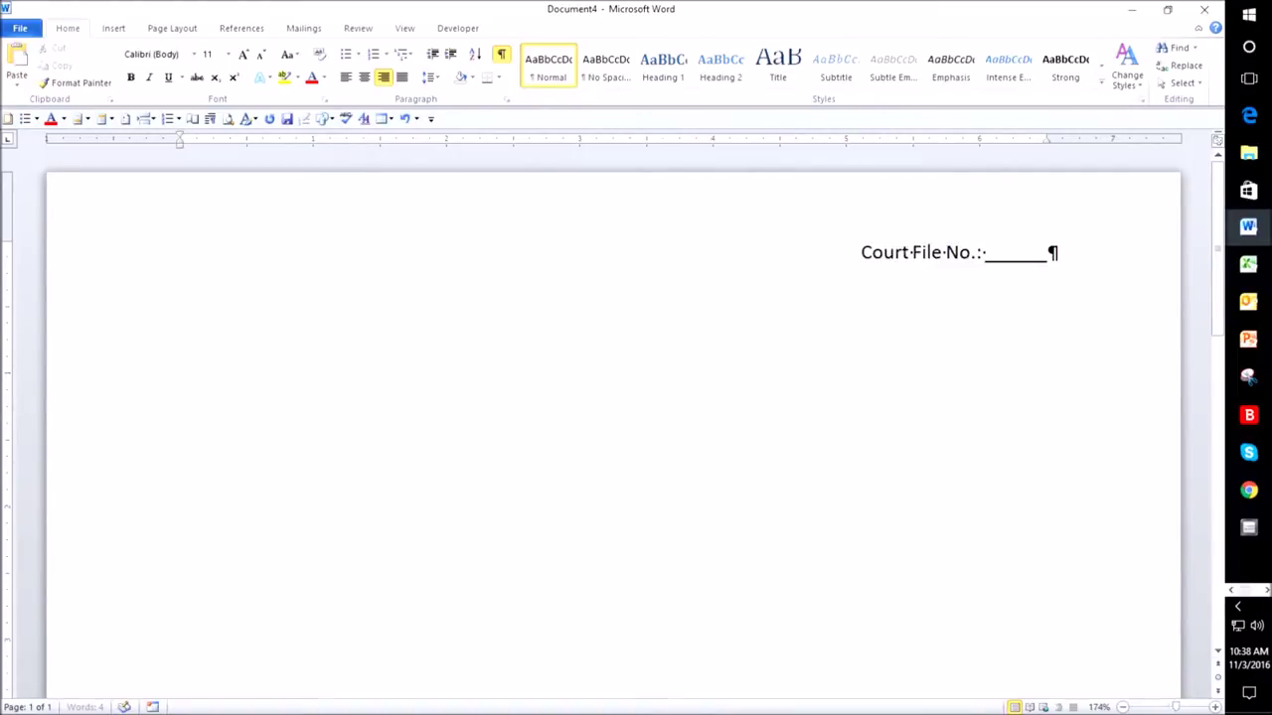
pyautogui.press('BackSpace')
pyautogui.press('BackSpace')
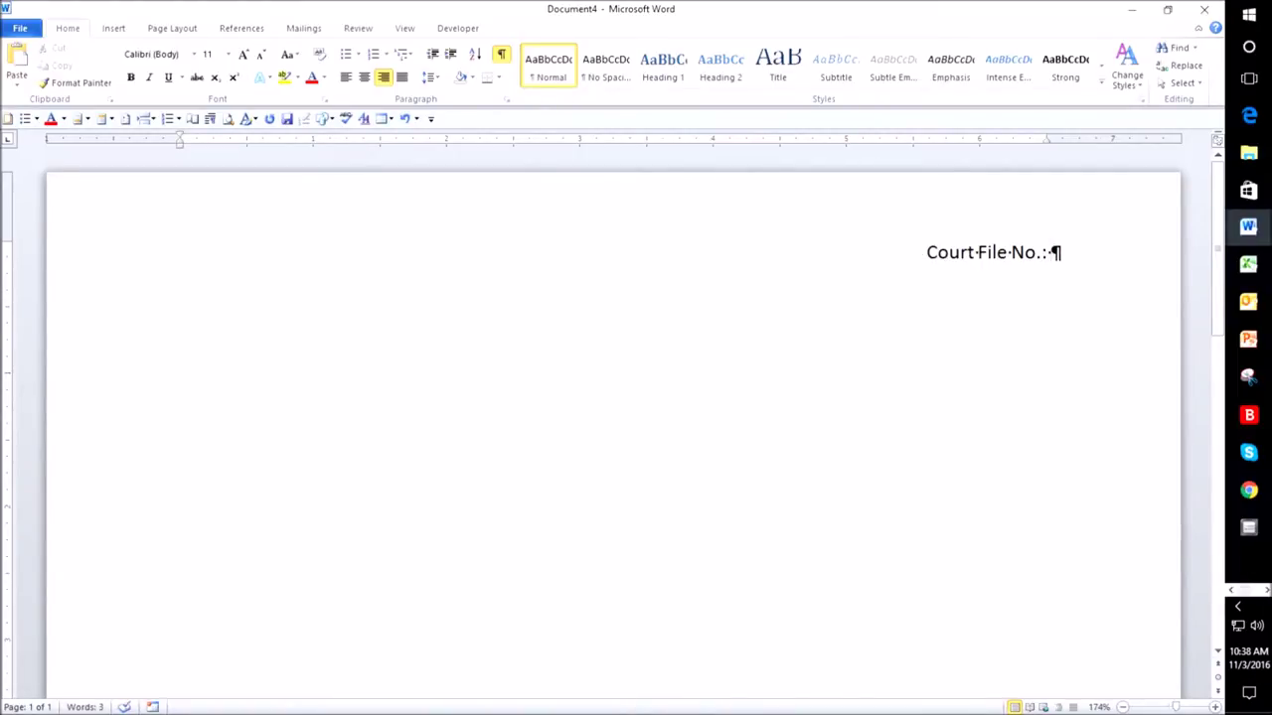
pyautogui.write('_______________')
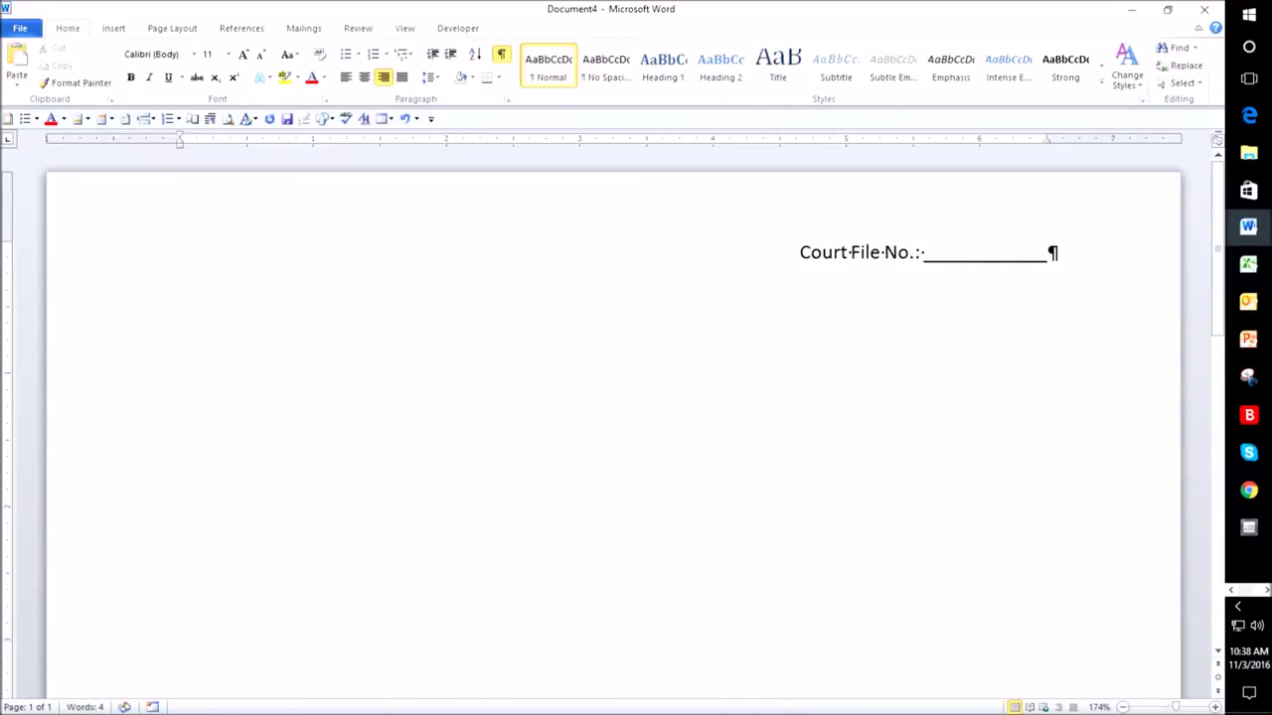
pyautogui.write('_____')
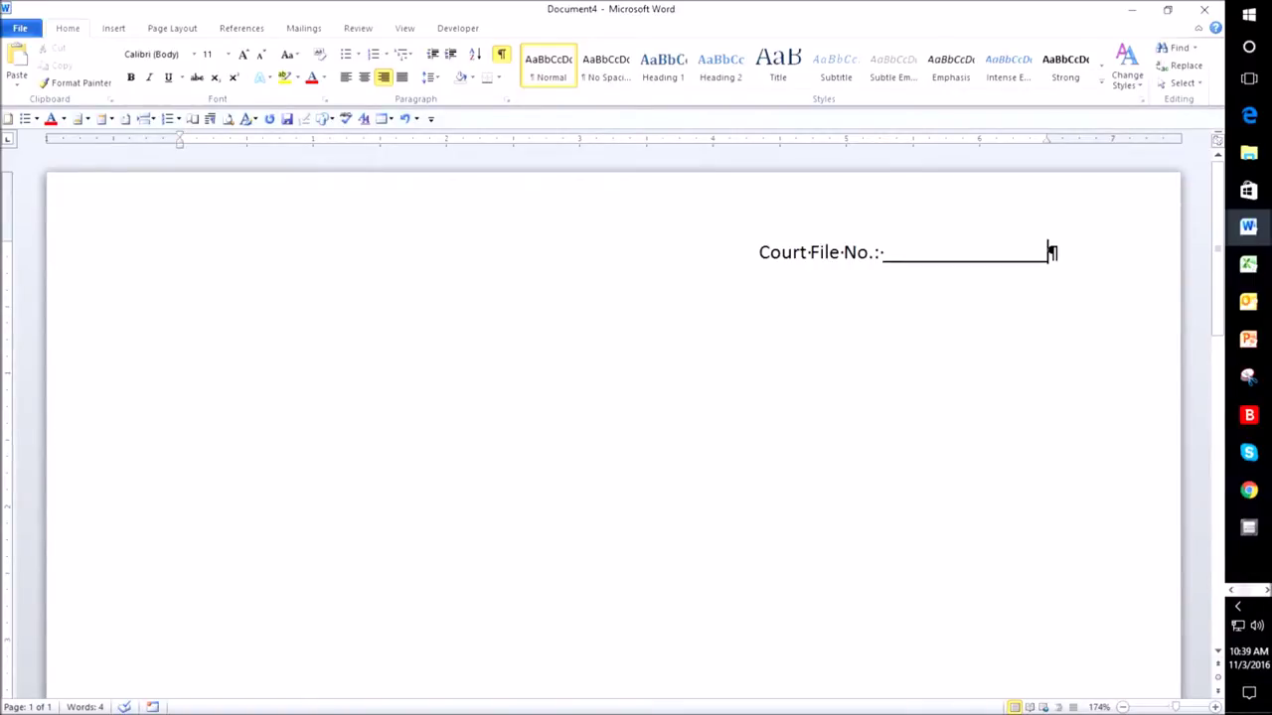
# Replace the underscored blank with a seven-digit court file number and add the line "Vancouver Court Registry" beneath it.
pyautogui.hotkey('ctrl', 'shift', 'Left')
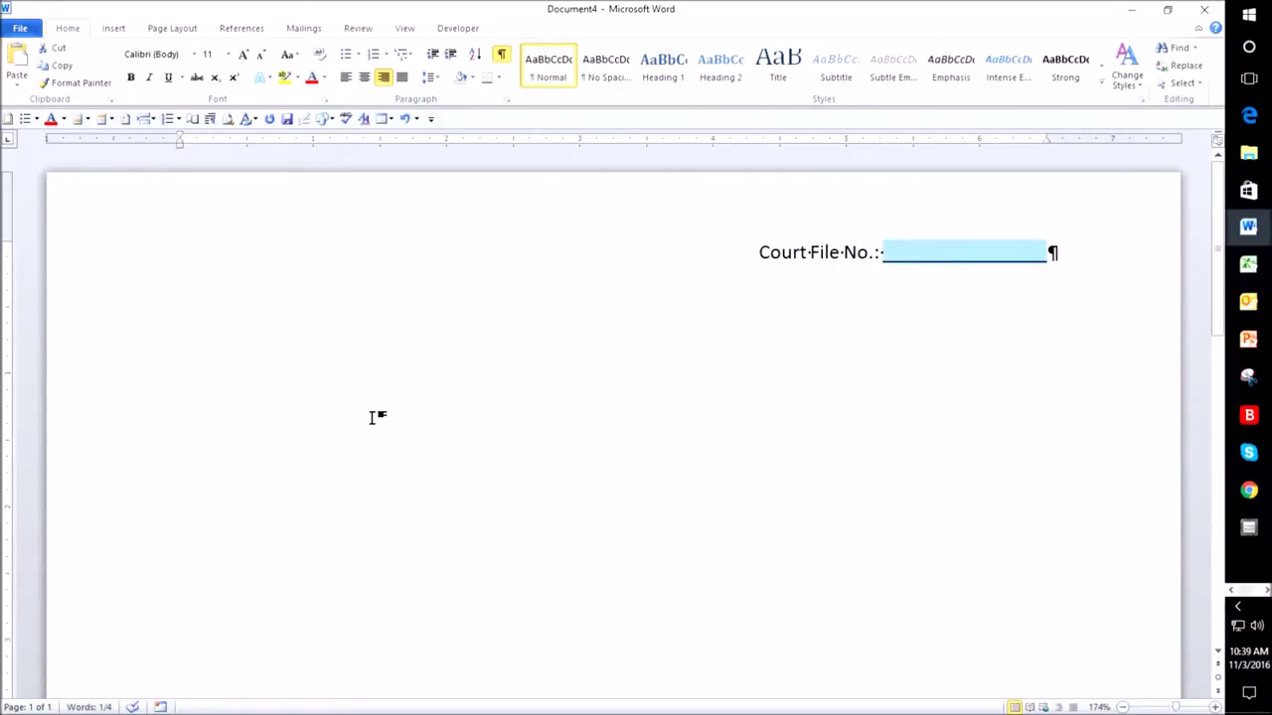
pyautogui.write('8888888')
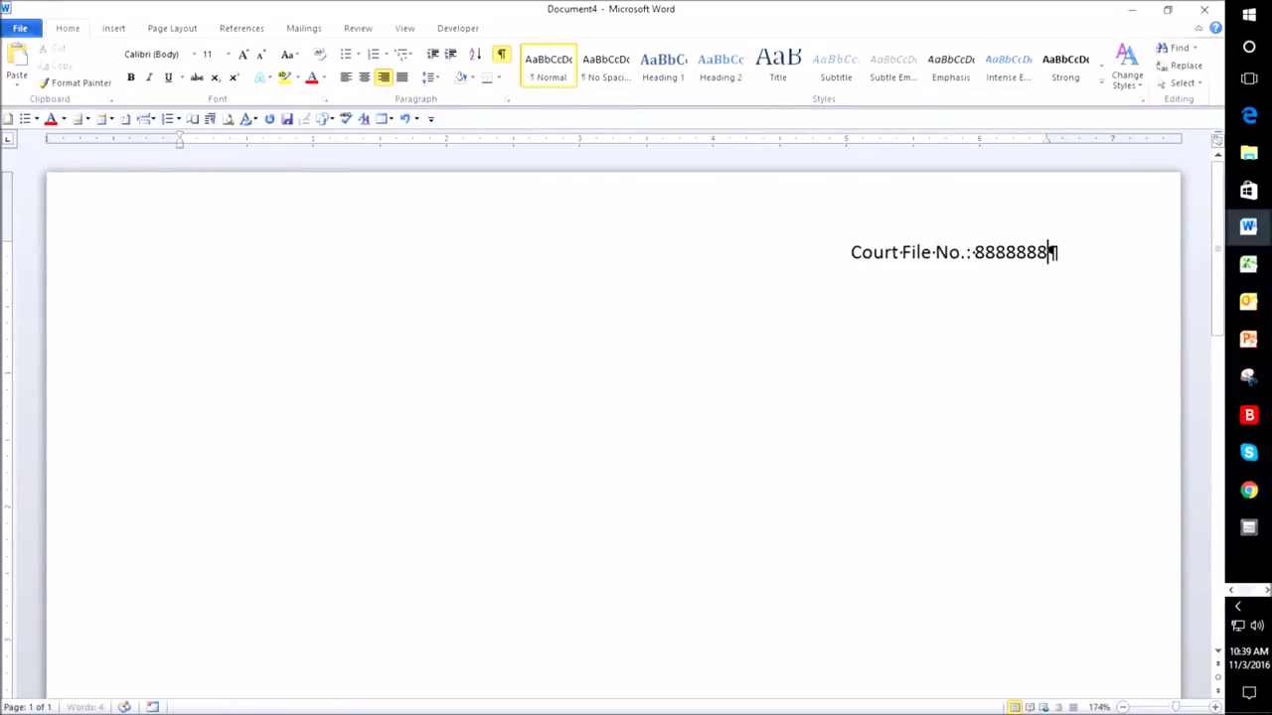
pyautogui.press('Return')
pyautogui.write('Vano')
pyautogui.press('BackSpace')
pyautogui.write('couver')
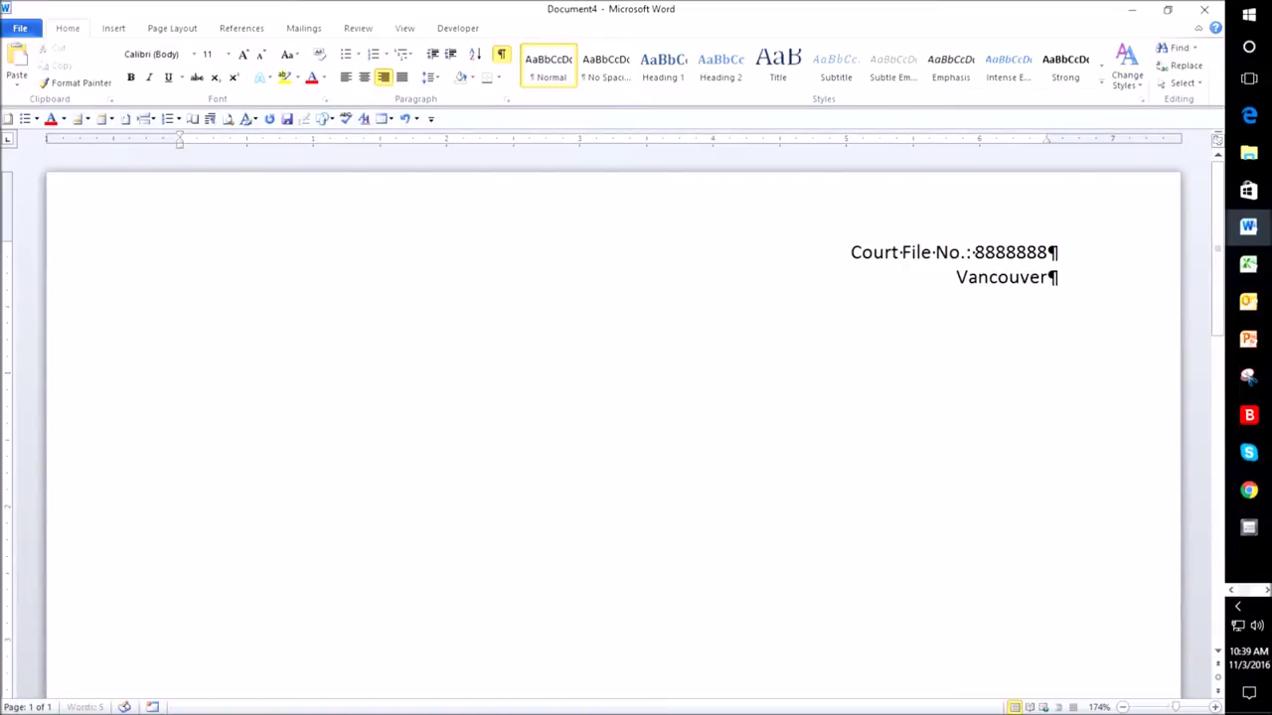
pyautogui.write(' Court Registry')
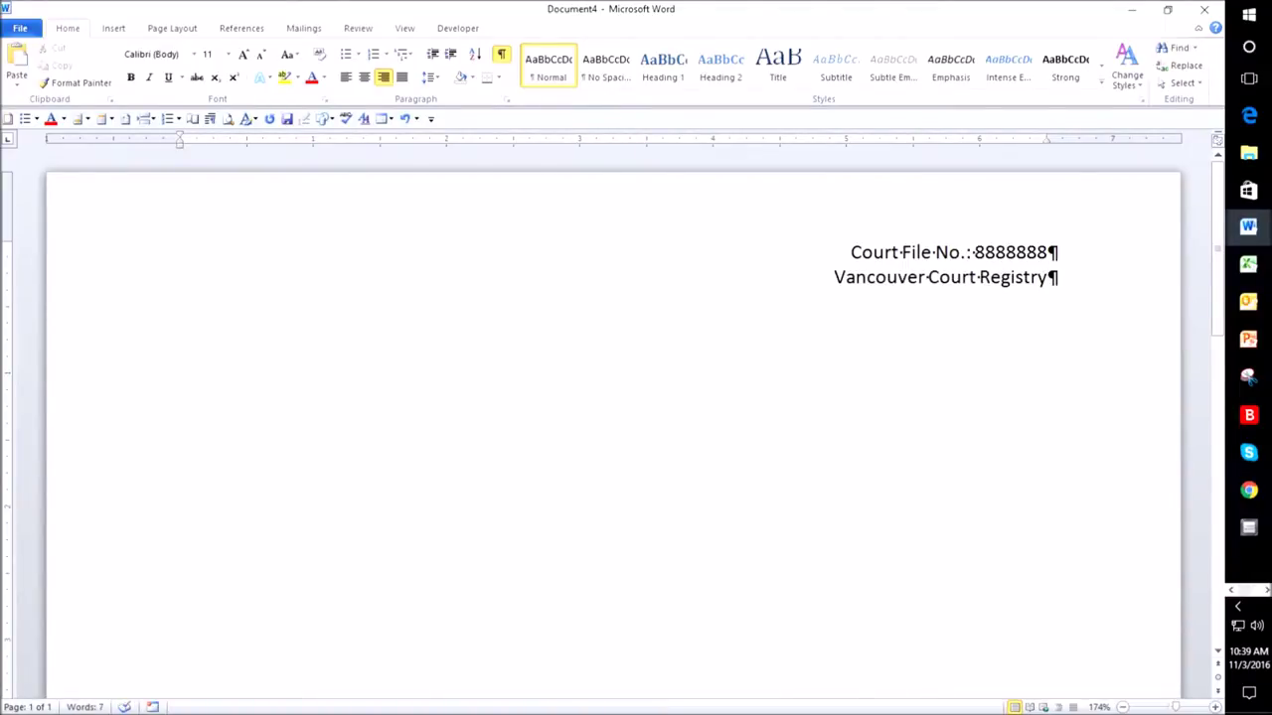
# Add a centred bold heading "IN THE SUPREME COURT OF BRITISH COLUMBIA" below the registry line, with 12 pt spacing before it.
pyautogui.press('Return')
pyautogui.hotkey('ctrl', 'e')
pyautogui.hotkey('ctrl', '2')
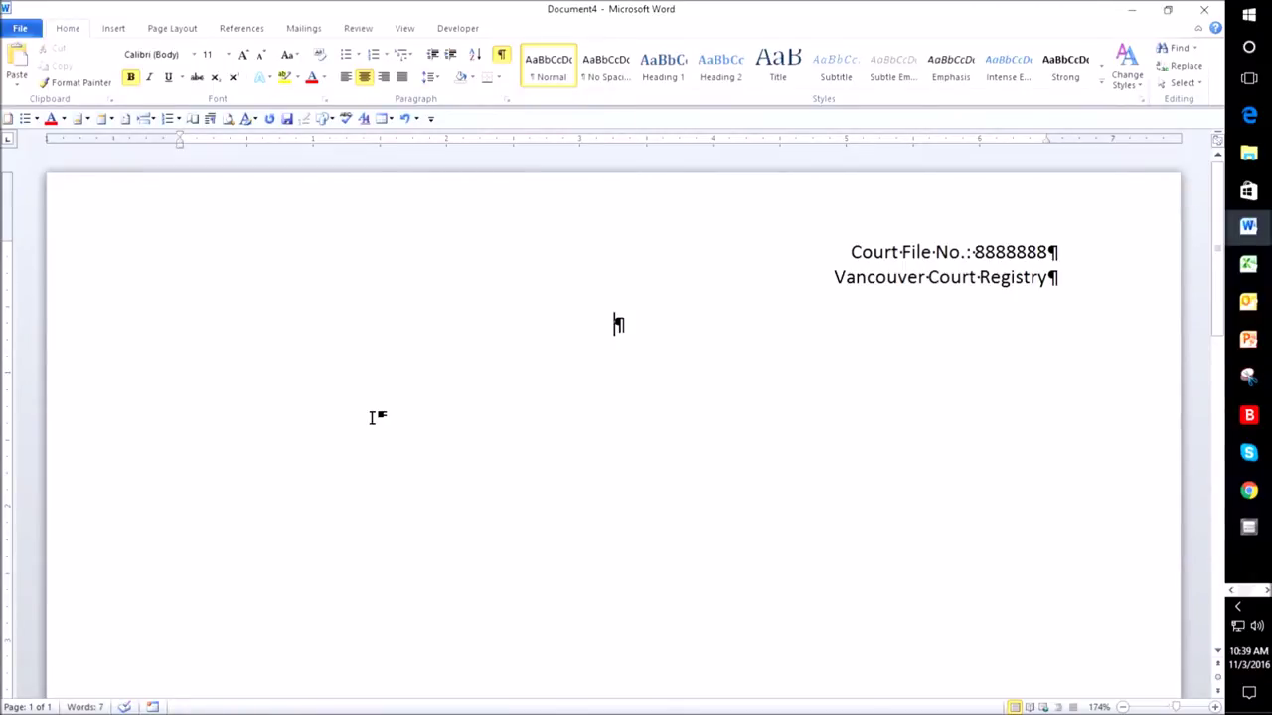
pyautogui.write('IN THE SUPREME COURT ')
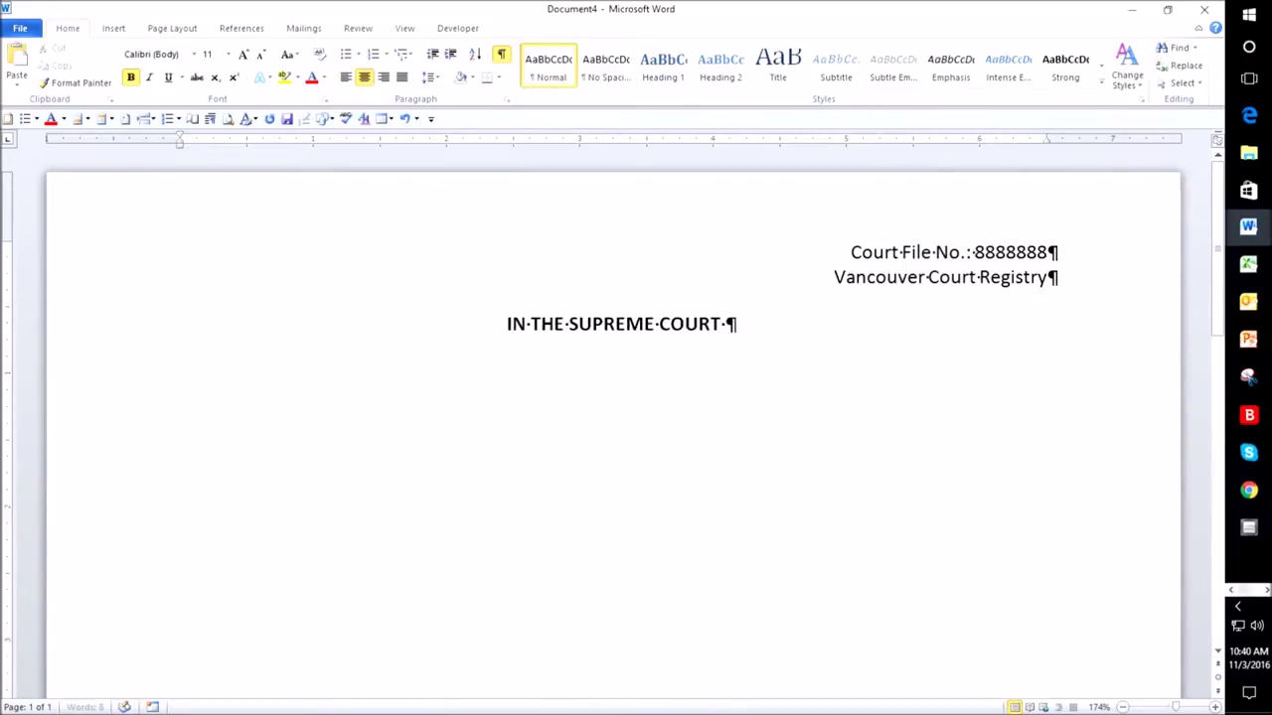
pyautogui.write('OF BRITISH COLU')
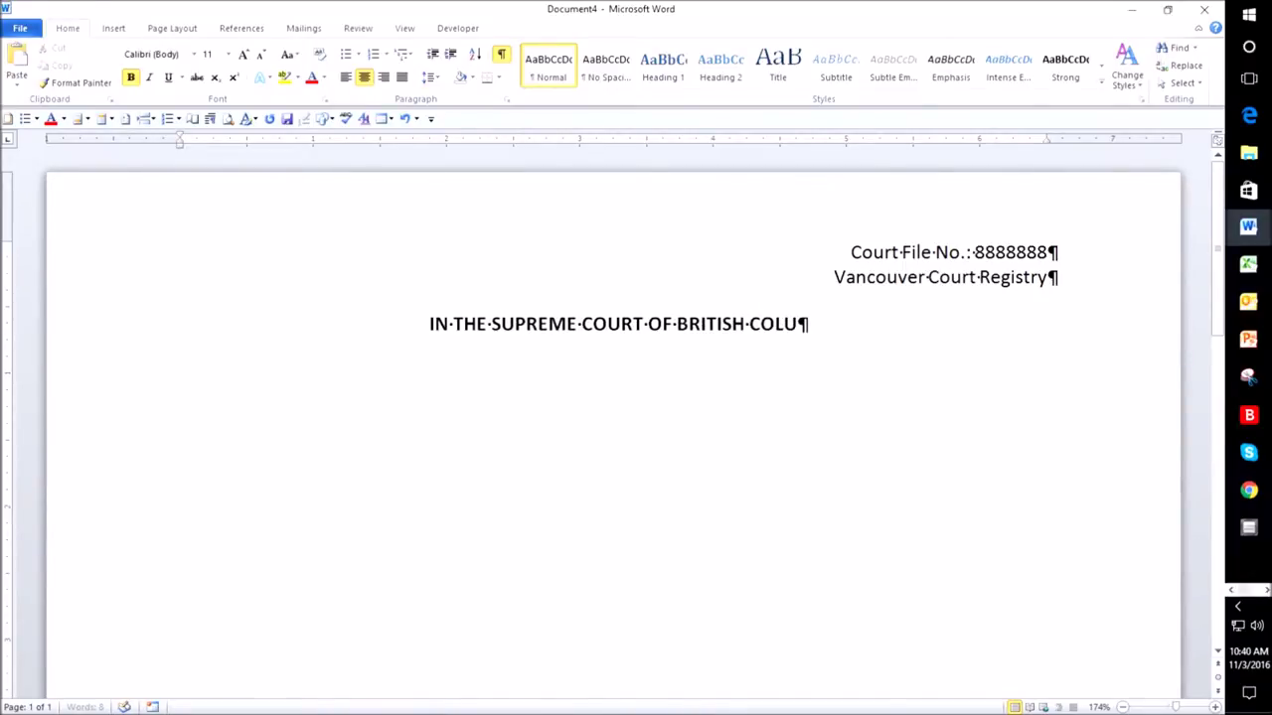
pyautogui.write('MBIA')
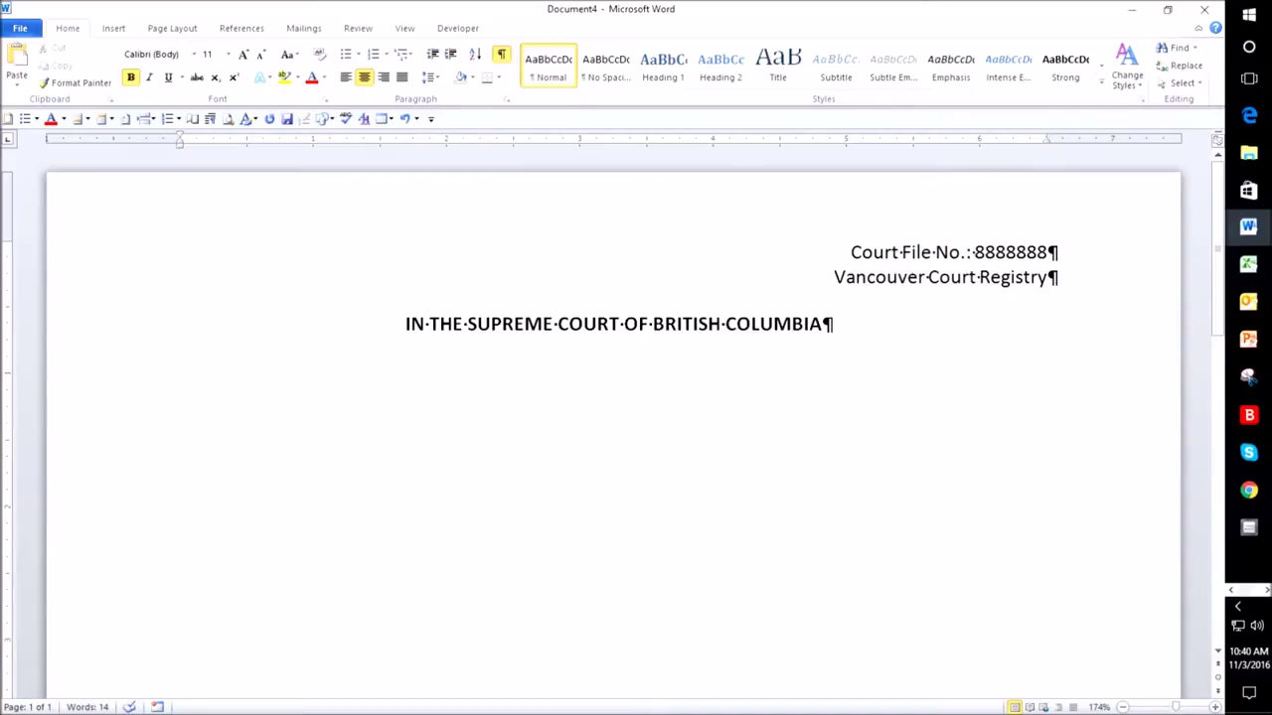
# Start a left-aligned, non-bold paragraph under the court heading and give it a left tab stop at 1 inch.
pyautogui.hotkey('ctrl', 'b')
pyautogui.press('Return')
pyautogui.hotkey('ctrl', 'l')
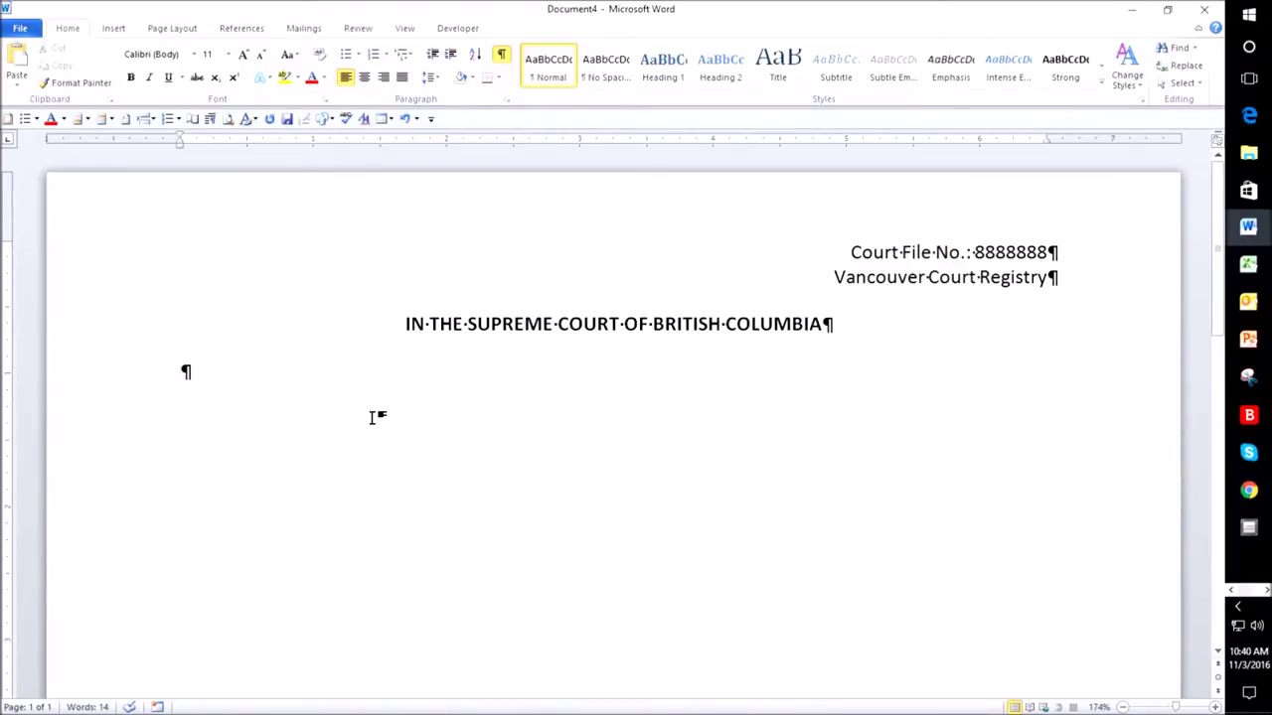
pyautogui.hotkey('alt', 'h')
pyautogui.press('p')
pyautogui.press('g')
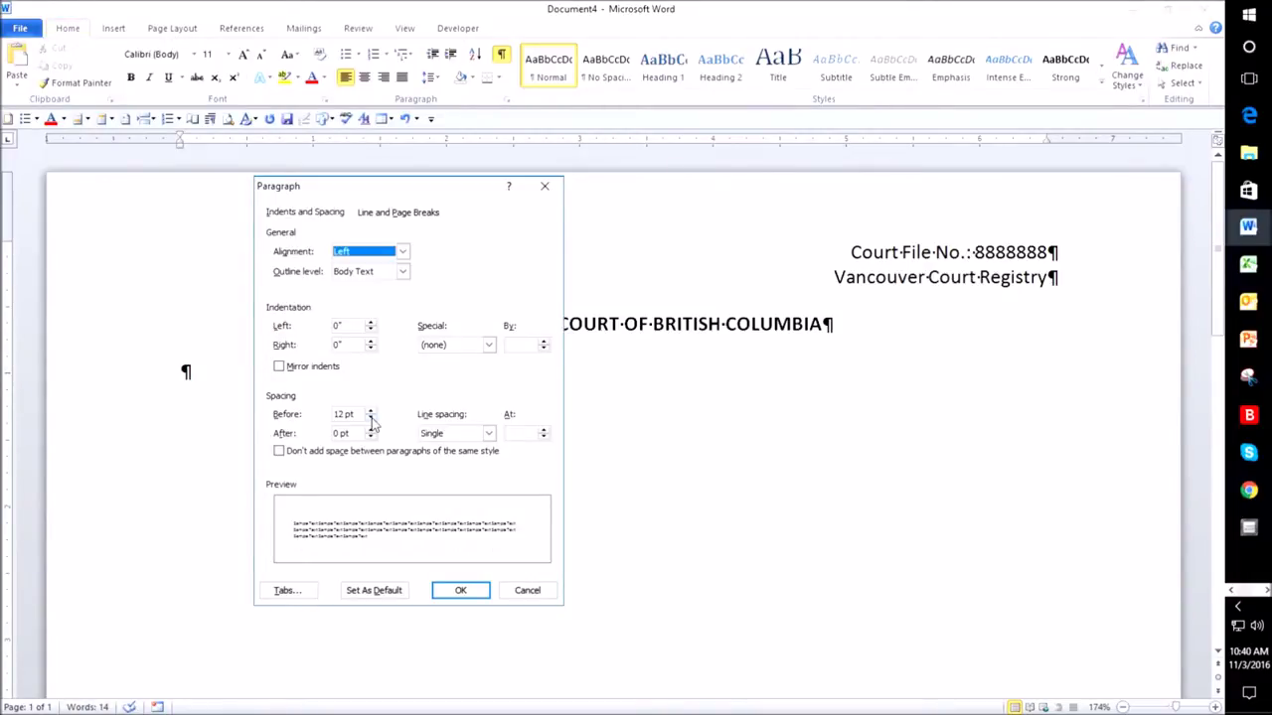
pyautogui.hotkey('alt', 't')
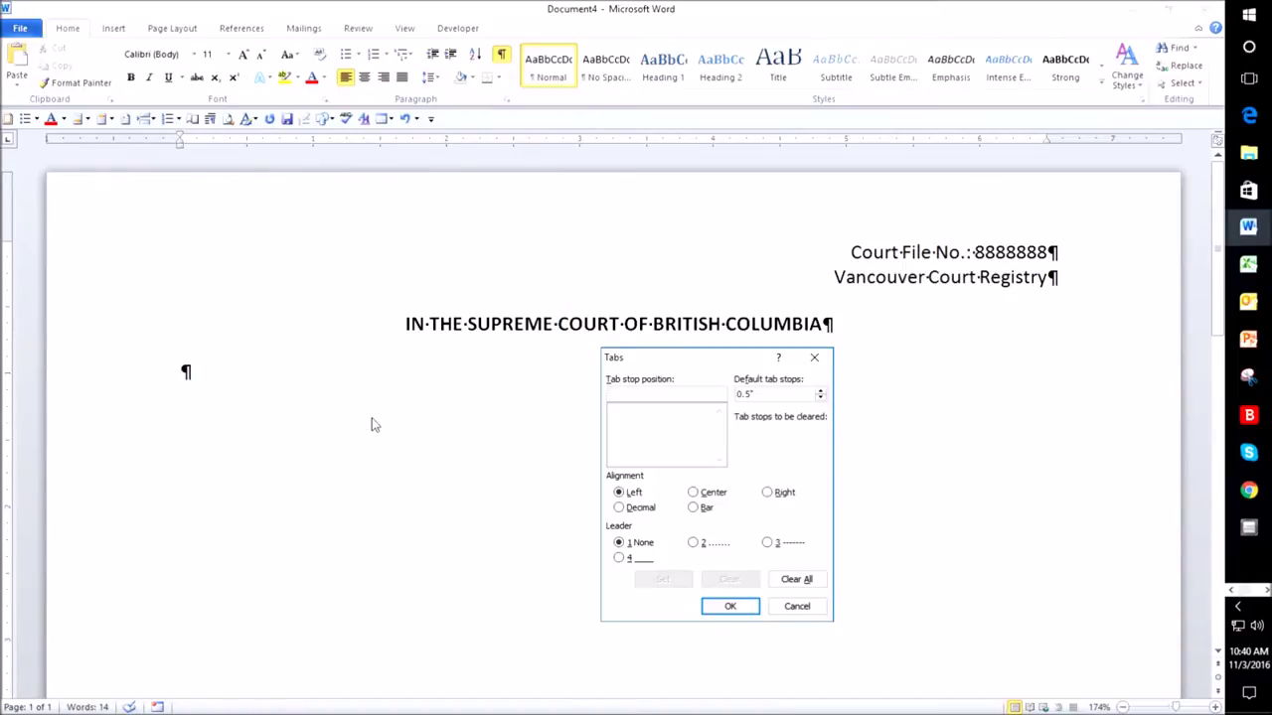
pyautogui.write('1')
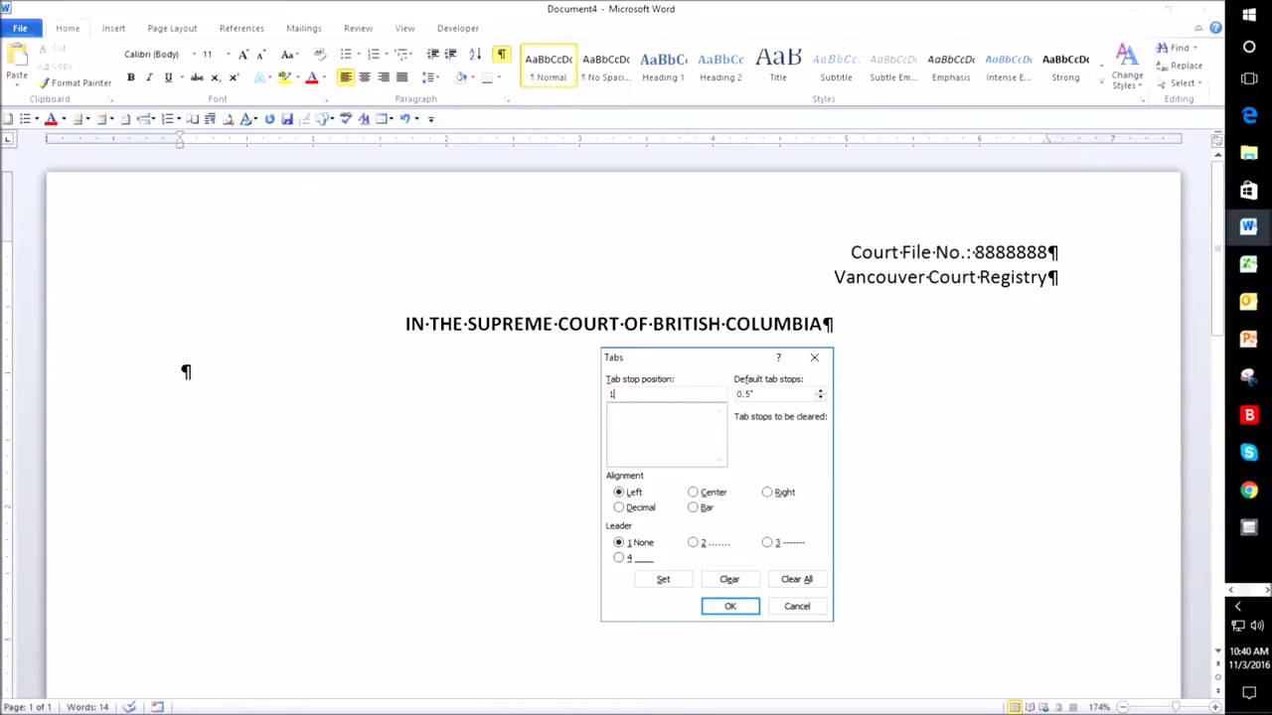
pyautogui.hotkey('alt', 's')
pyautogui.press('Return')
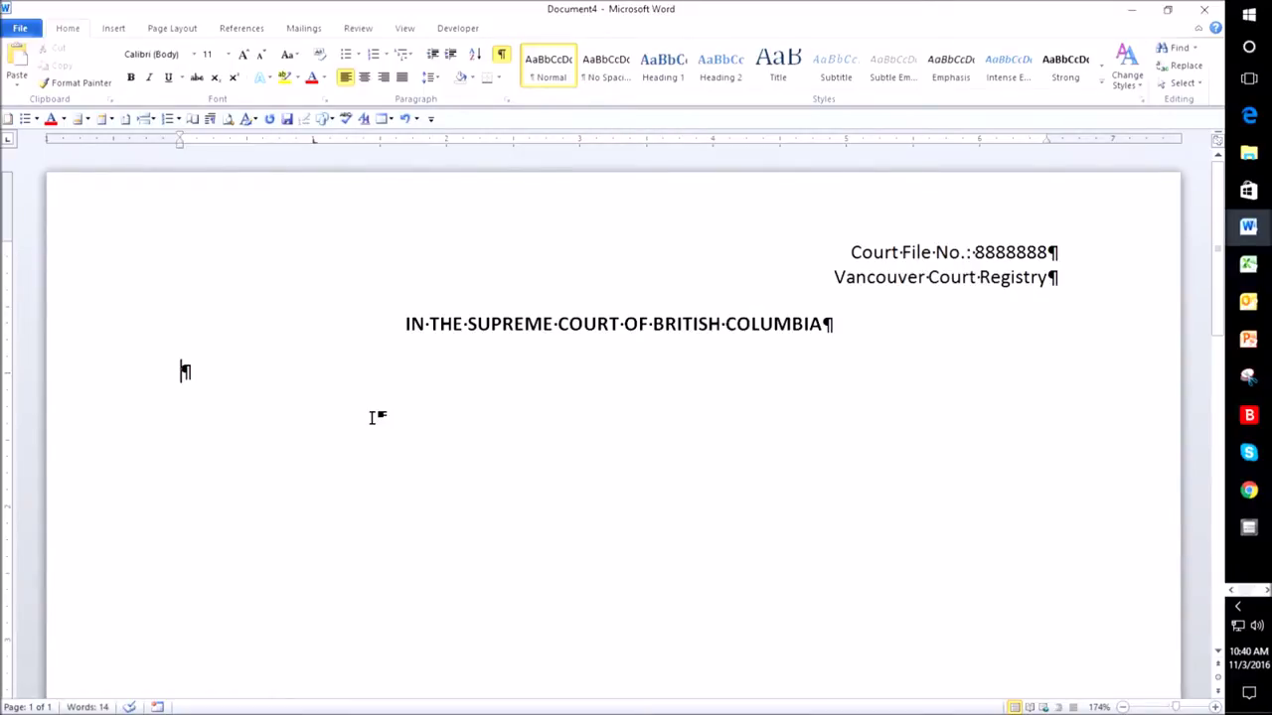
# Enter the label "CLAIMANT:", a tab and the claimant's full name in bold capitals, and start a new non-bold paragraph.
pyautogui.write('CLAIMANT:')
pyautogui.press('Tab')
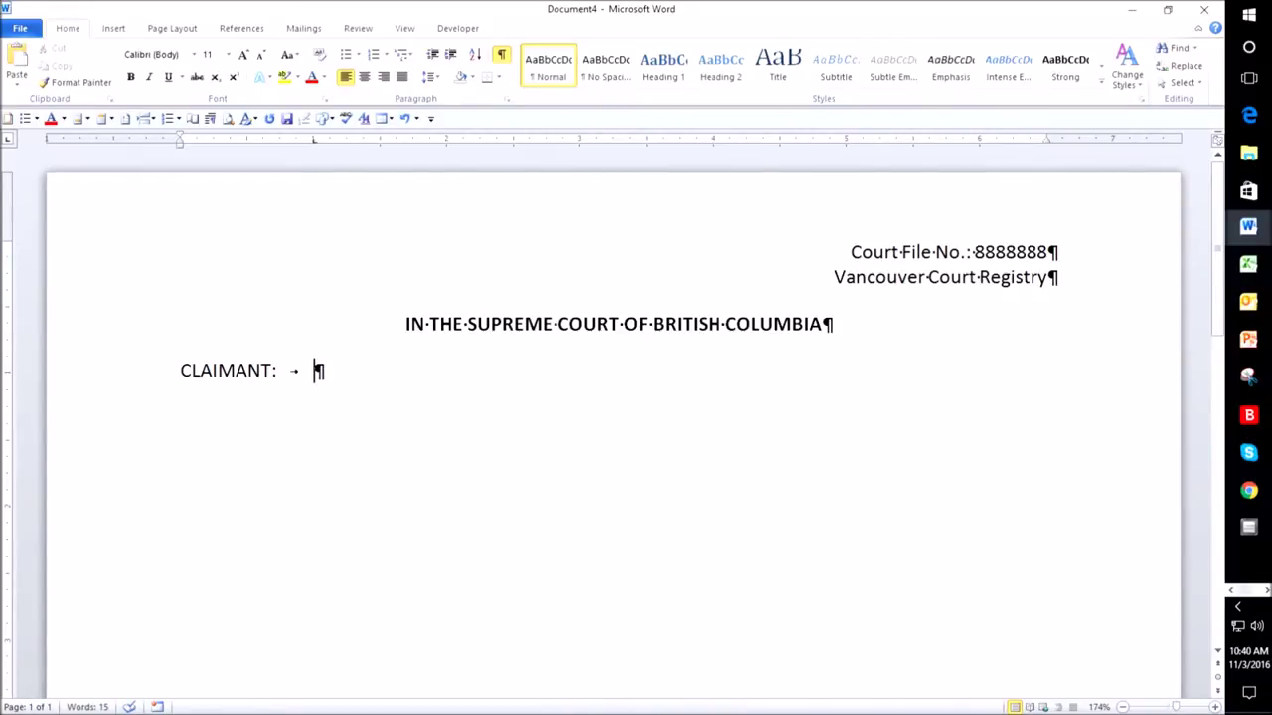
pyautogui.hotkey('ctrl', 'b')
pyautogui.write('JOHN J')
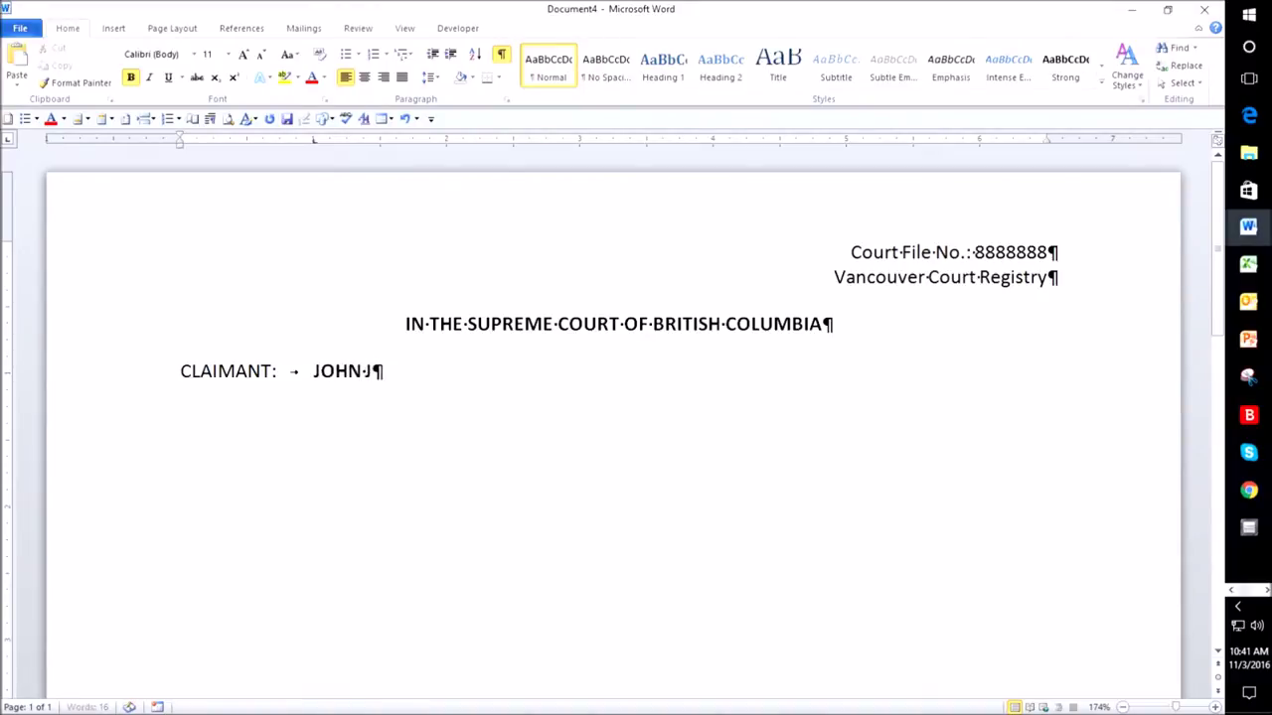
pyautogui.write('AMES DOE')
pyautogui.hotkey('ctrl', 'b')
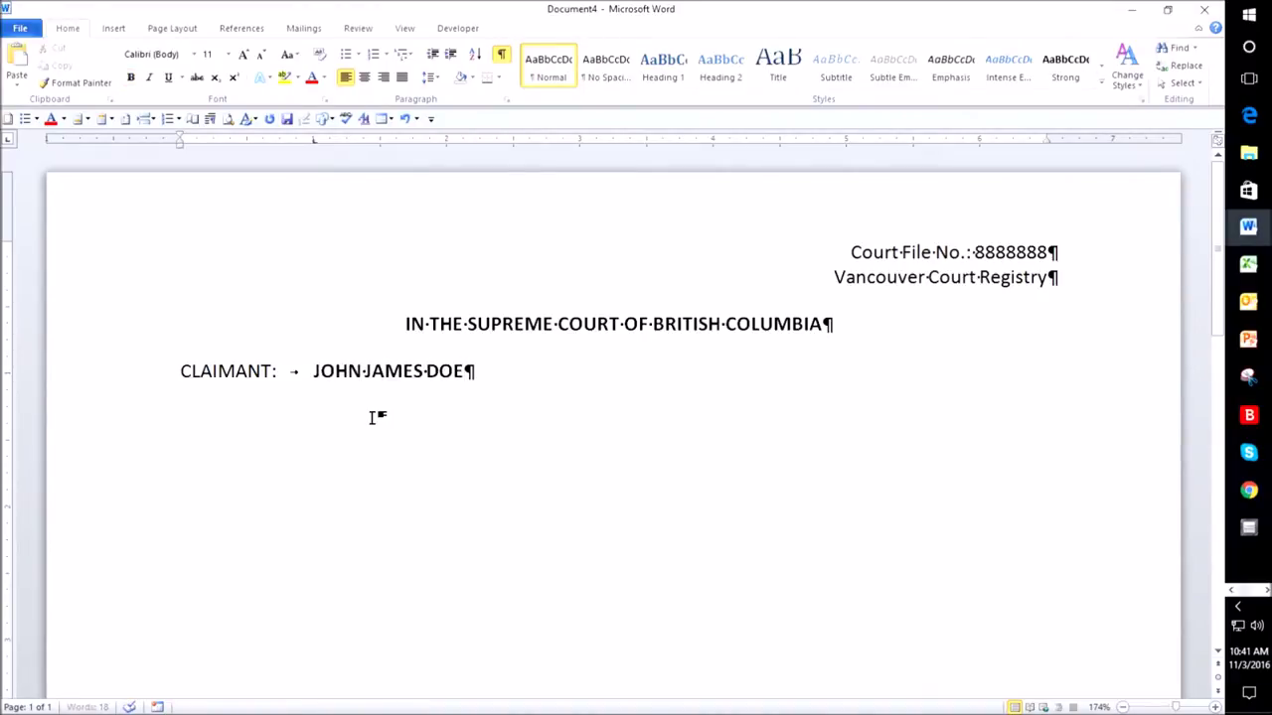
pyautogui.press('Return')
pyautogui.write('and:')
pyautogui.hotkey('ctrl', 'z')
pyautogui.press('Return')
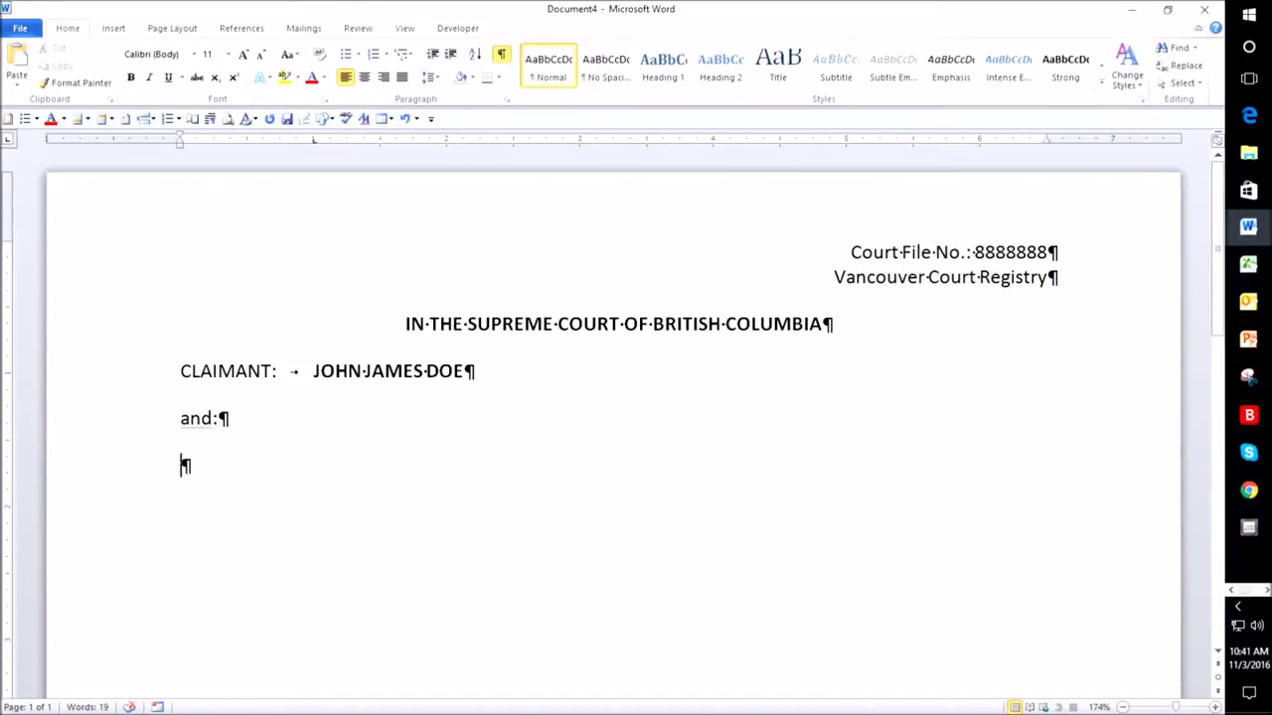
pyautogui.press('Tab')
pyautogui.press('BackSpace')
pyautogui.press('BackSpace')
pyautogui.press('BackSpace')
pyautogui.press('BackSpace')
# Enter the label "RESPONDENT:" below the claimant line, followed by a tab and the respondent's full name in bold capitals.
pyautogui.write('R')
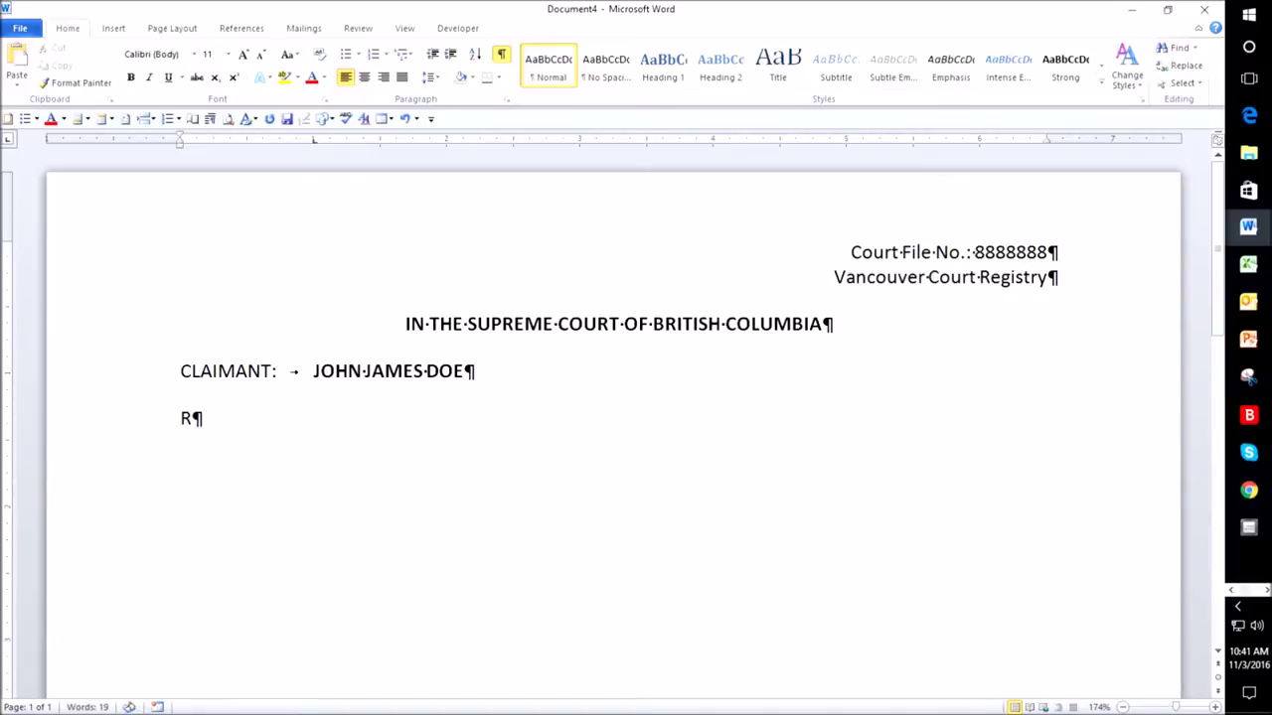
pyautogui.write('ESPONDE')
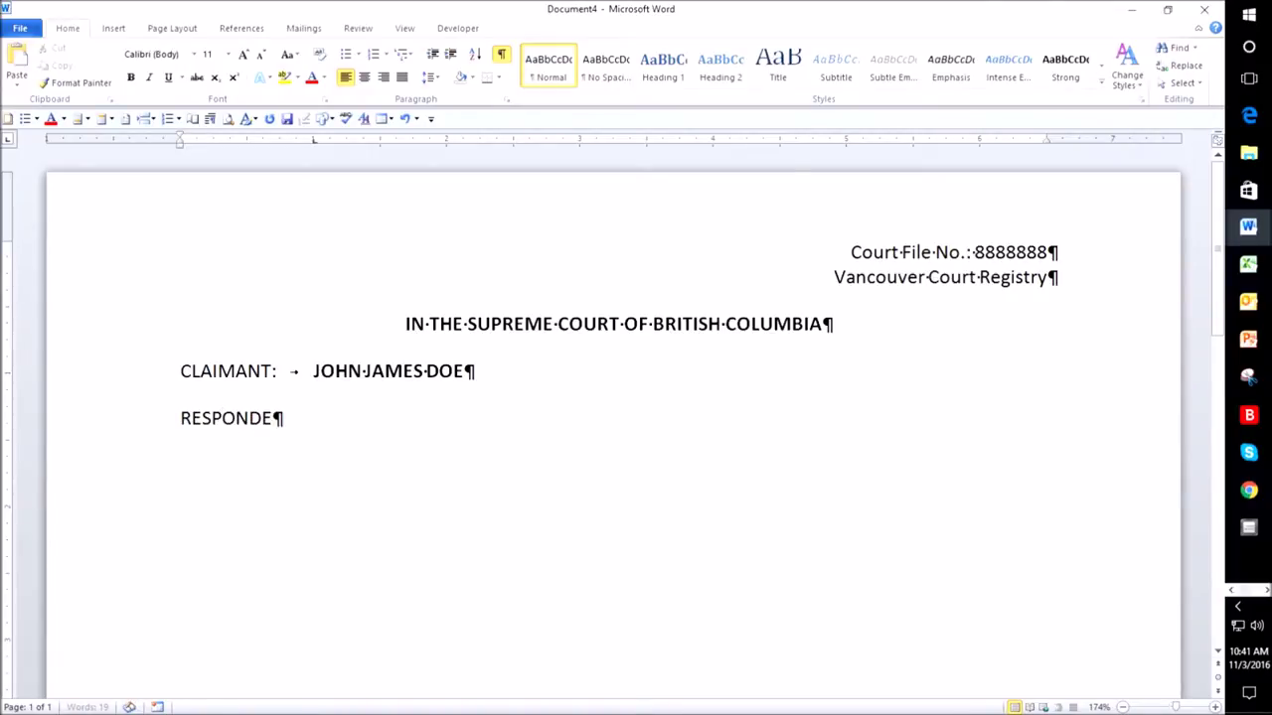
pyautogui.write('NT:')
pyautogui.press('Tab')
pyautogui.hotkey('ctrl', 'b')
pyautogui.write('JANE JANICE DOES')
pyautogui.press('BackSpace')
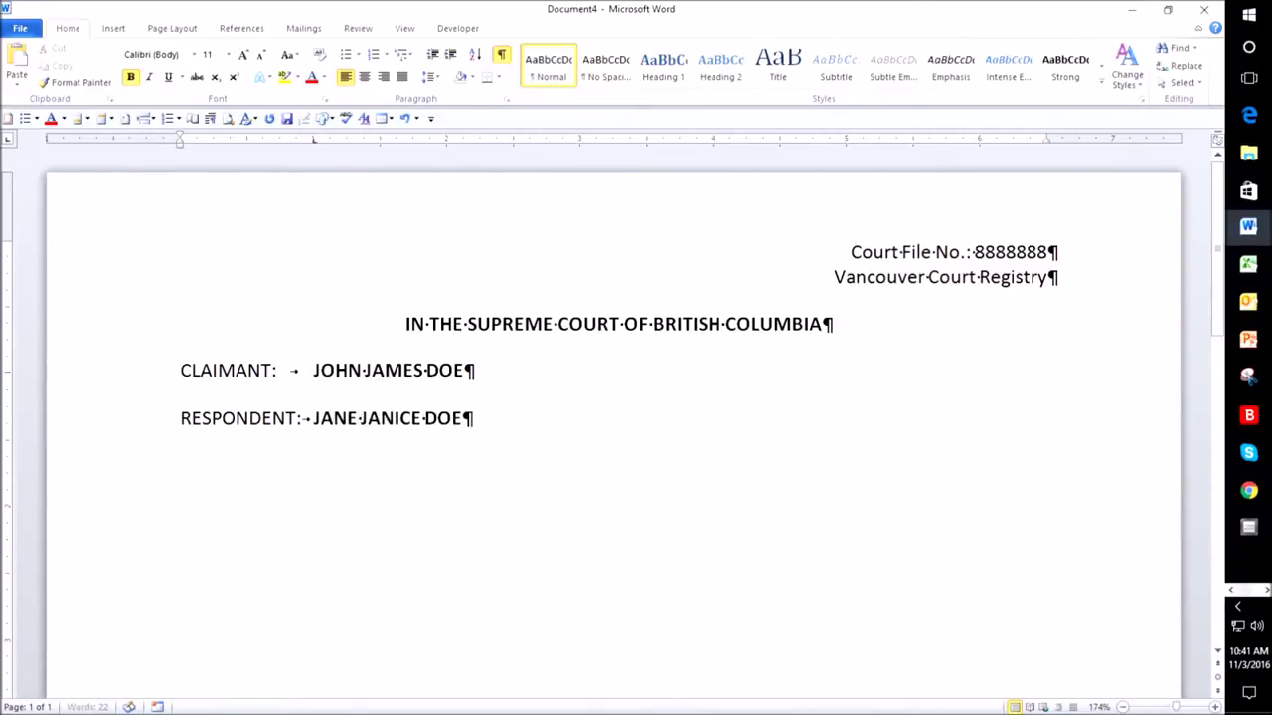
pyautogui.hotkey('ctrl', 'b')
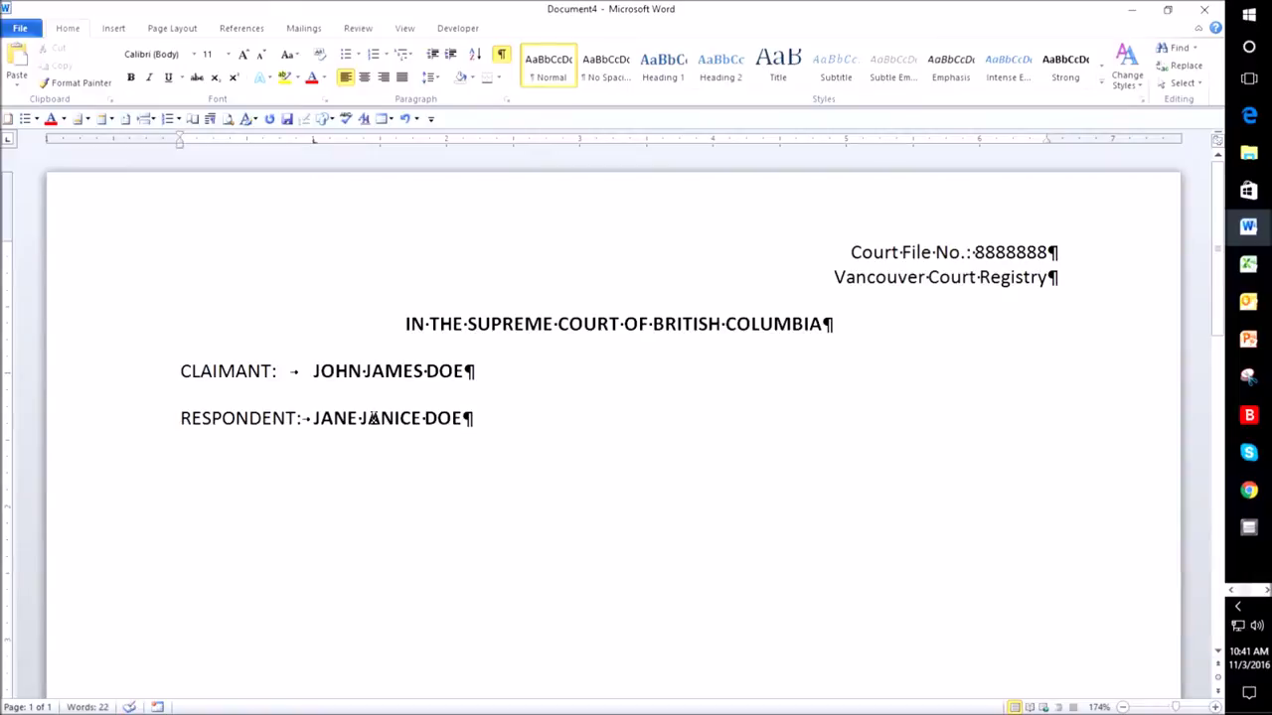
# Add the centred, bold, underlined title "NAME OF YOUR DOCUMENT" in a new paragraph below the respondent line.
pyautogui.press('Return')
pyautogui.doubleClick(613, 459)
pyautogui.write('na')
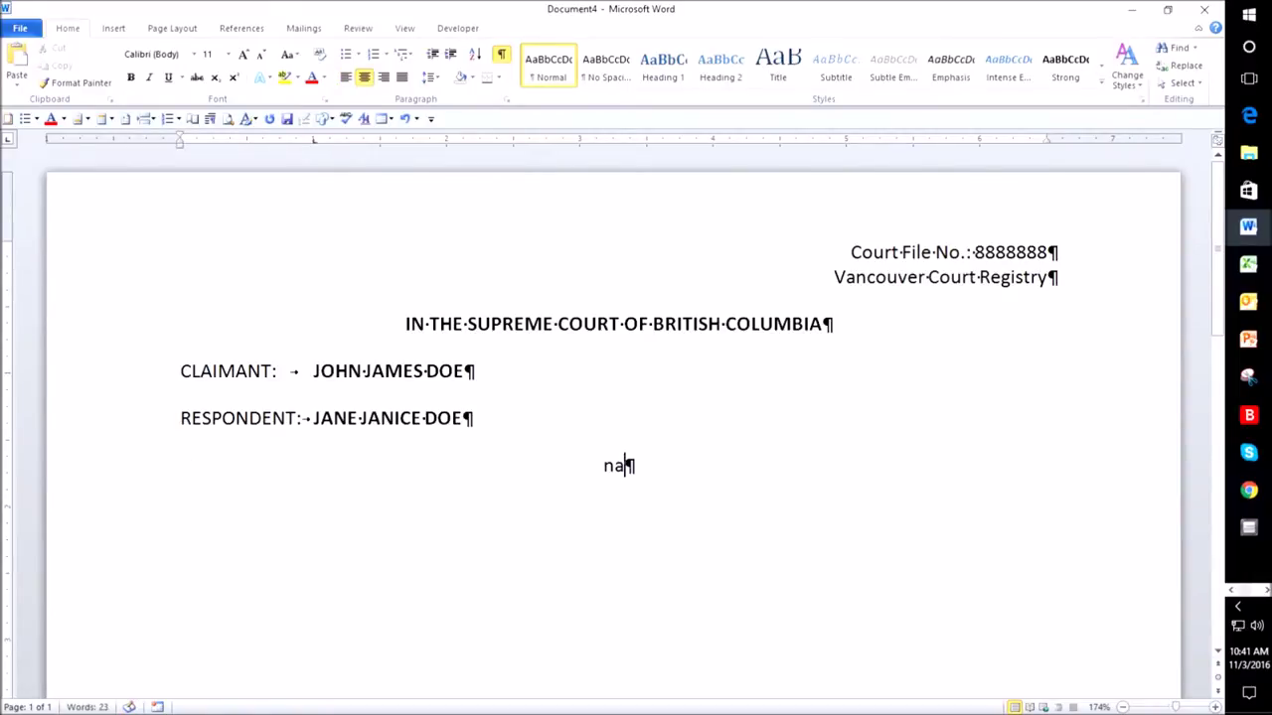
pyautogui.press('BackSpace')
pyautogui.hotkey('ctrl', 'b')
pyautogui.hotkey('ctrl', 'u')
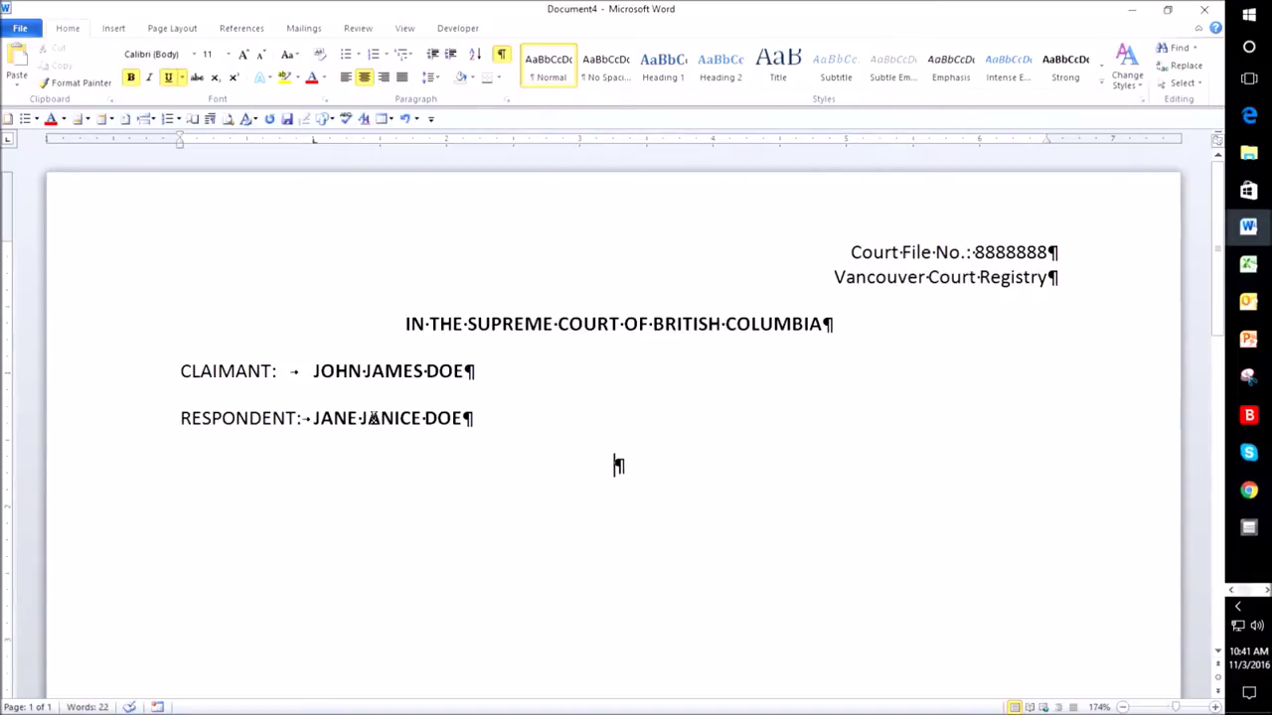
pyautogui.write('na')
pyautogui.press('BackSpace')
pyautogui.press('BackSpace')
pyautogui.write('NAME OF')
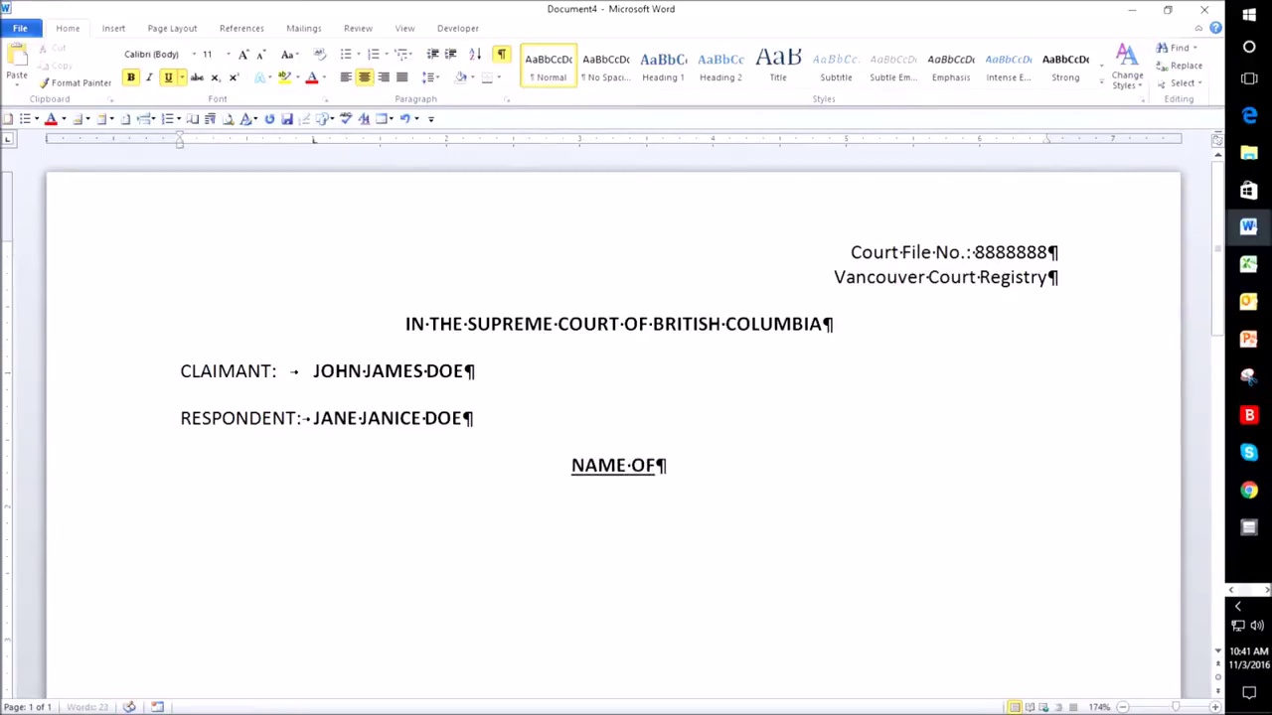
pyautogui.write(' YOUR DOCUMENT')
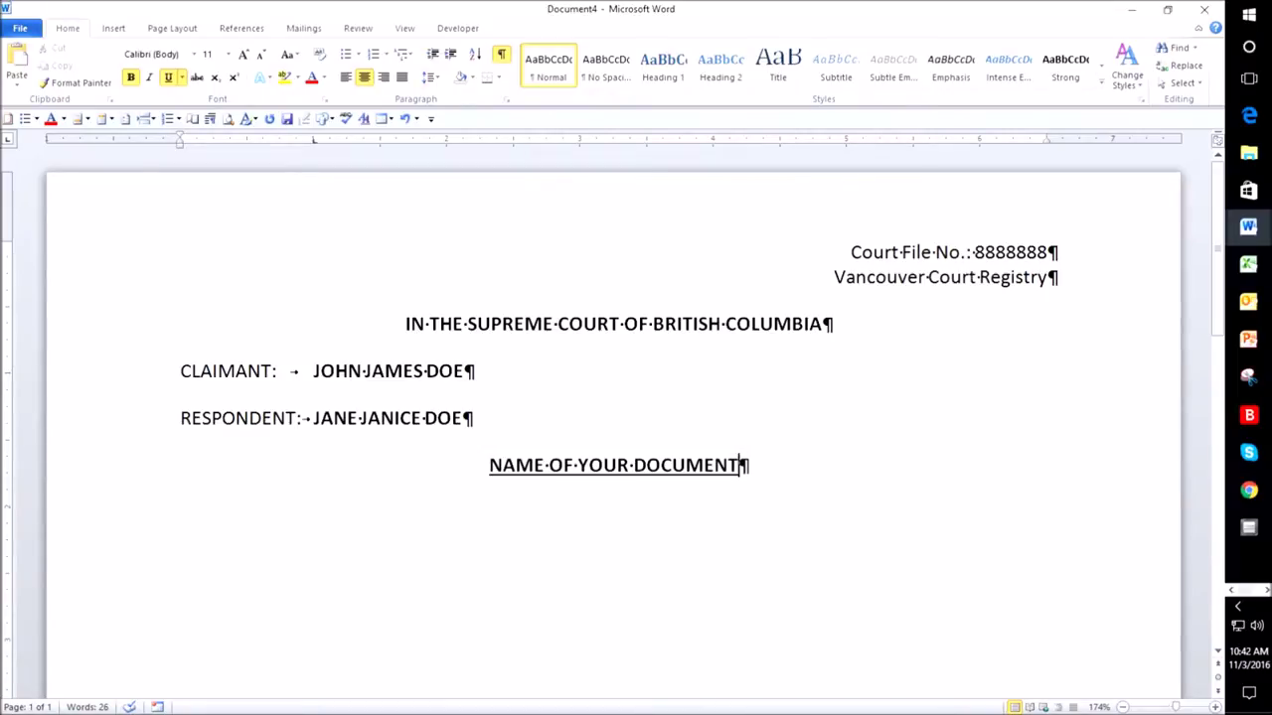
# Insert the word "TYPE" at the start of the document title.
pyautogui.hotkey('ctrl', 'Left')
pyautogui.hotkey('ctrl', 'Left')
pyautogui.hotkey('ctrl', 'Left')
pyautogui.write('TYPE')
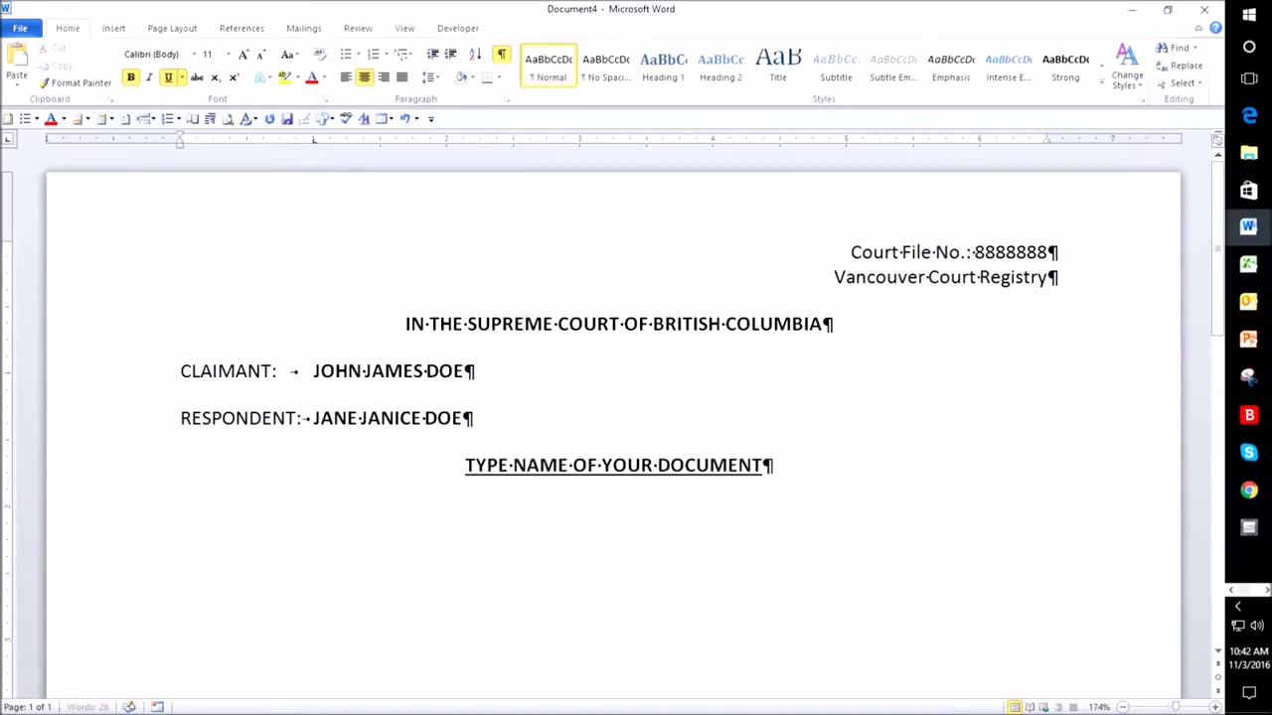
# Turn off bold and underline after the end of the title and start a left-aligned paragraph beneath it.
pyautogui.hotkey('ctrl', 'Right')
pyautogui.hotkey('ctrl', 'Right')
pyautogui.hotkey('ctrl', 'Right')
pyautogui.hotkey('ctrl', 'Right')
pyautogui.hotkey('ctrl', 'b')
pyautogui.hotkey('ctrl', 'u')
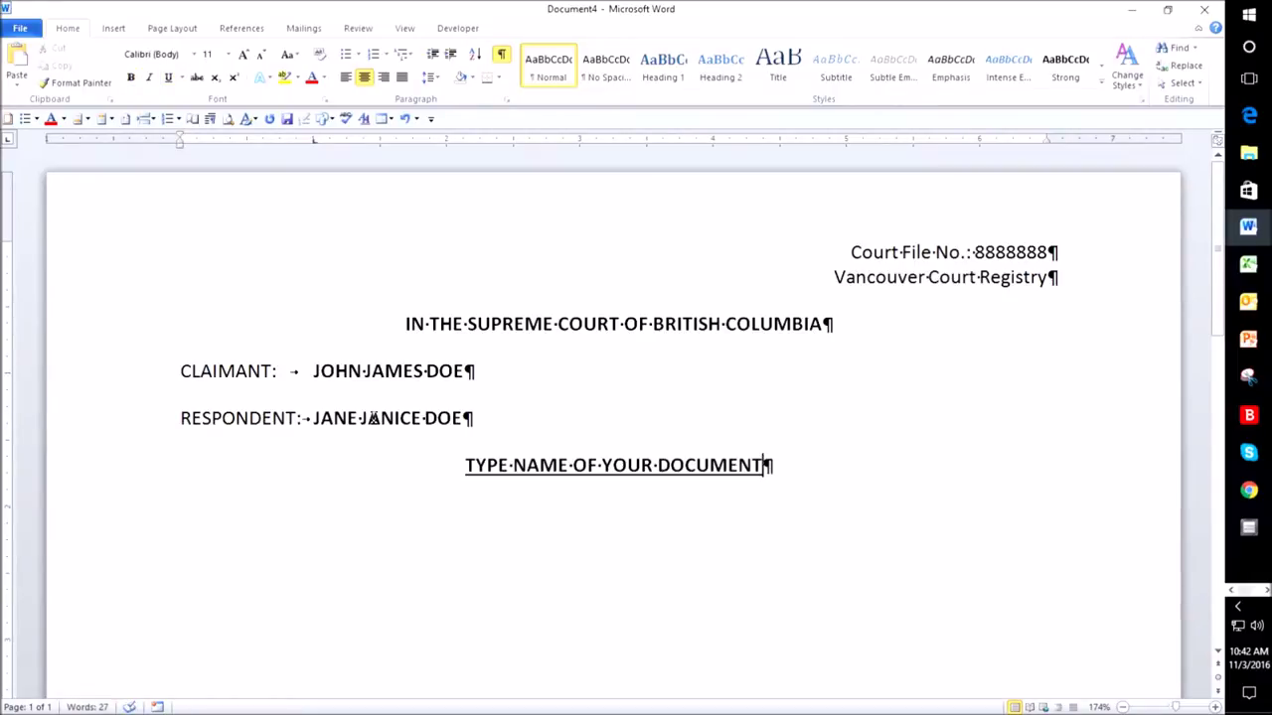
pyautogui.press('Return')
pyautogui.hotkey('ctrl', 'l')
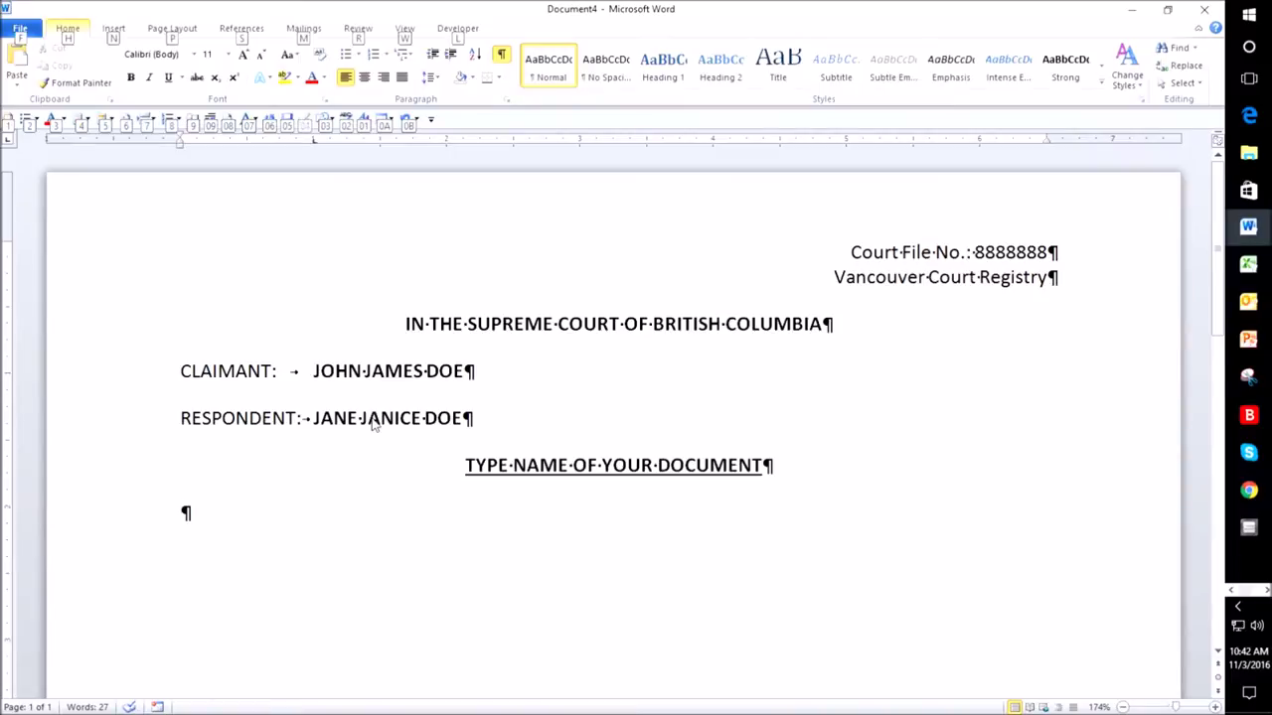
# Set the line spacing of the empty paragraph beneath the document title to 1.5 lines.
pyautogui.click(370, 418)
pyautogui.hotkey('alt', 'h')
pyautogui.press('p')
pyautogui.press('g')
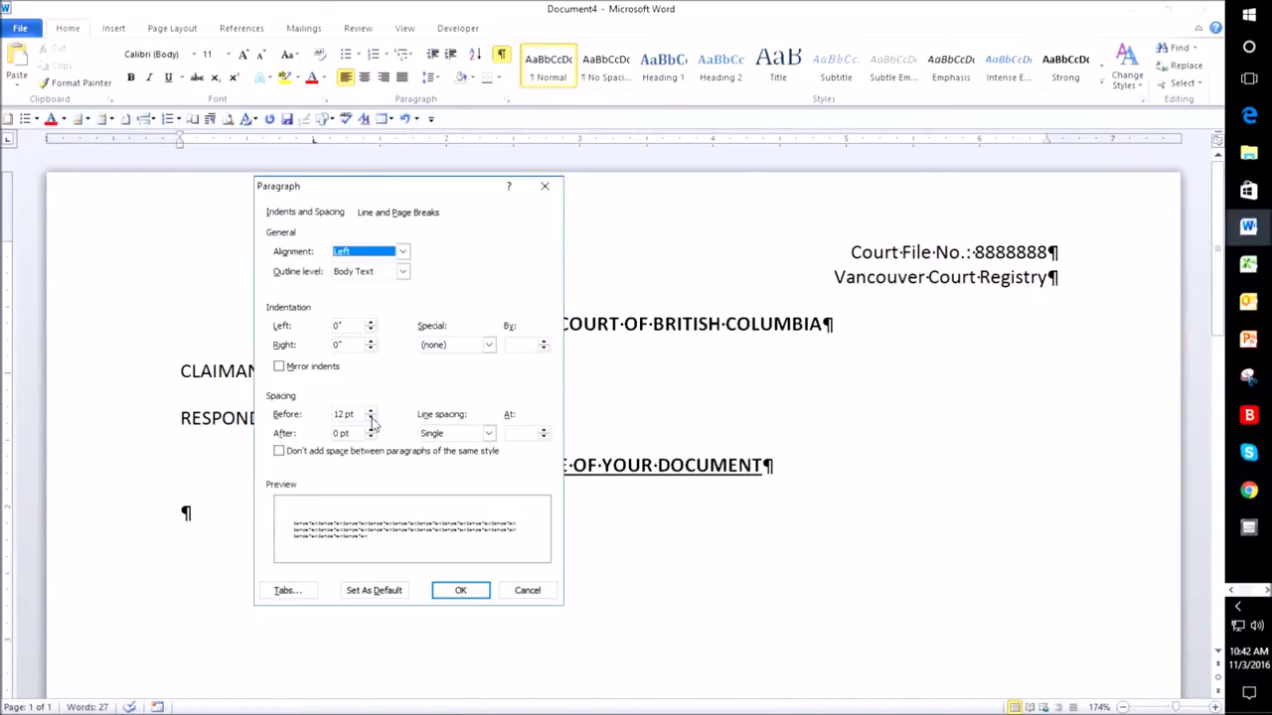
pyautogui.hotkey('alt', 'n')
pyautogui.hotkey('alt', 'Down')
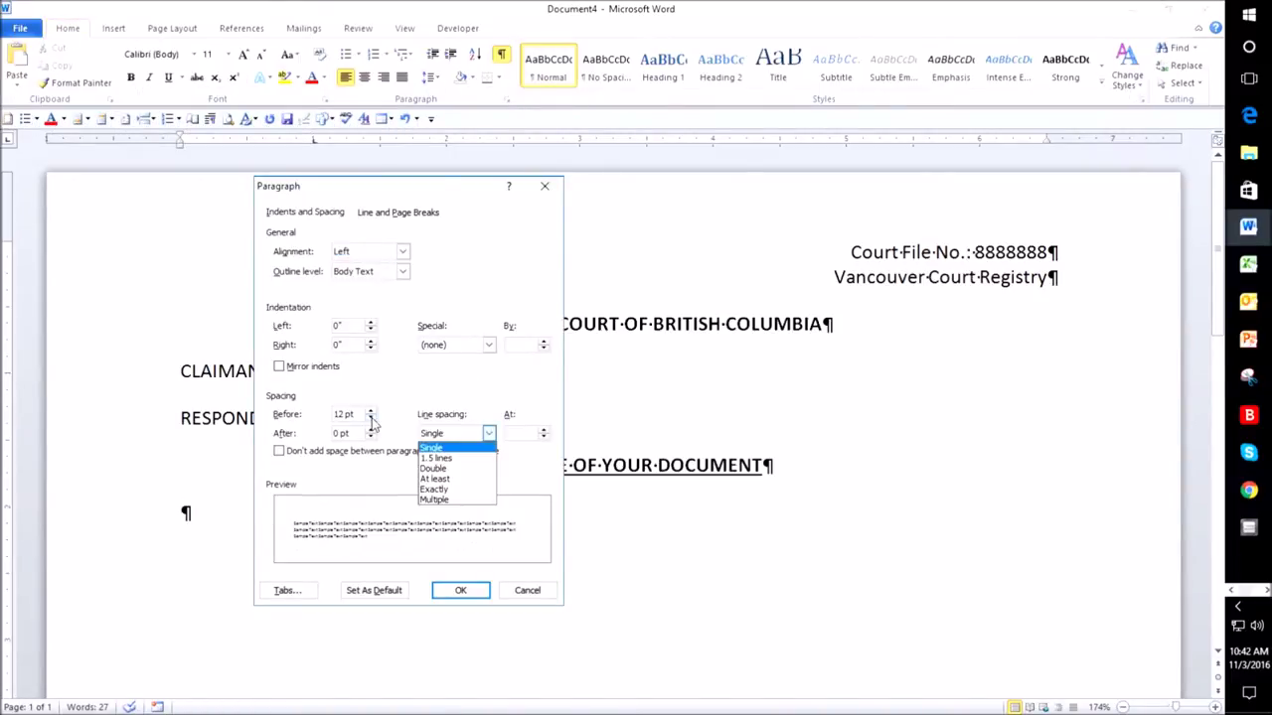
pyautogui.press('Down')
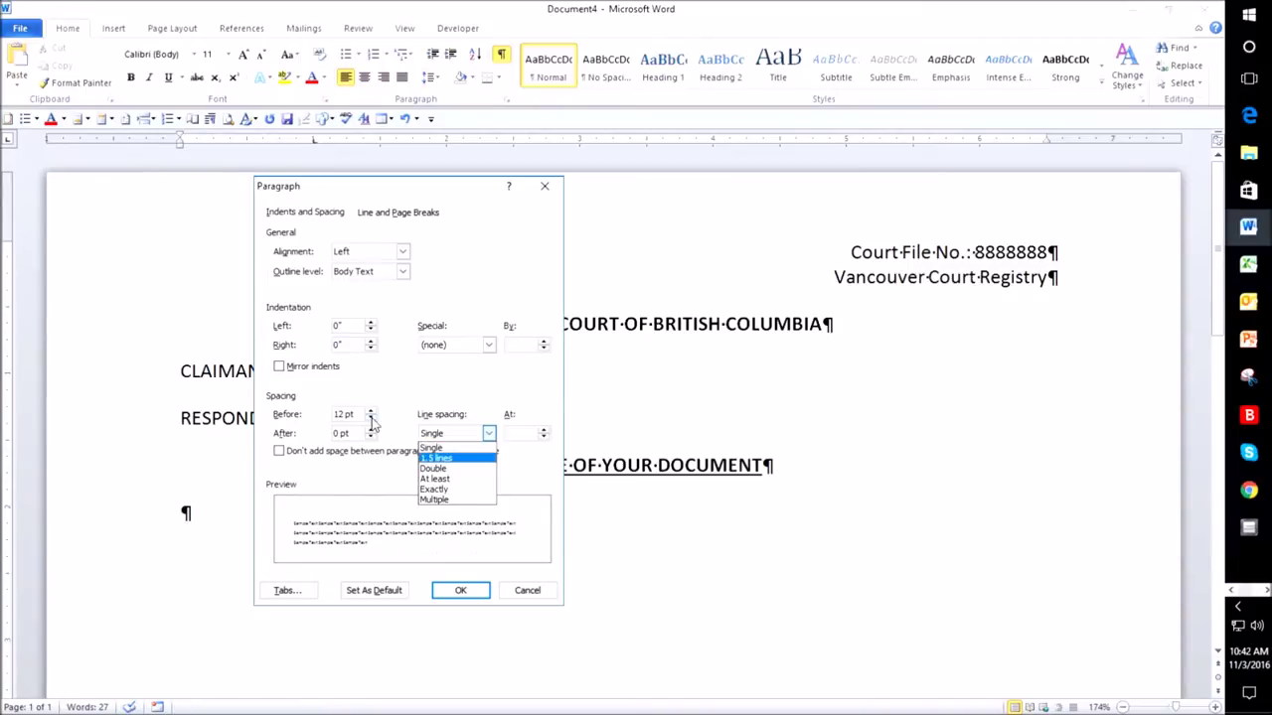
pyautogui.press('Return')
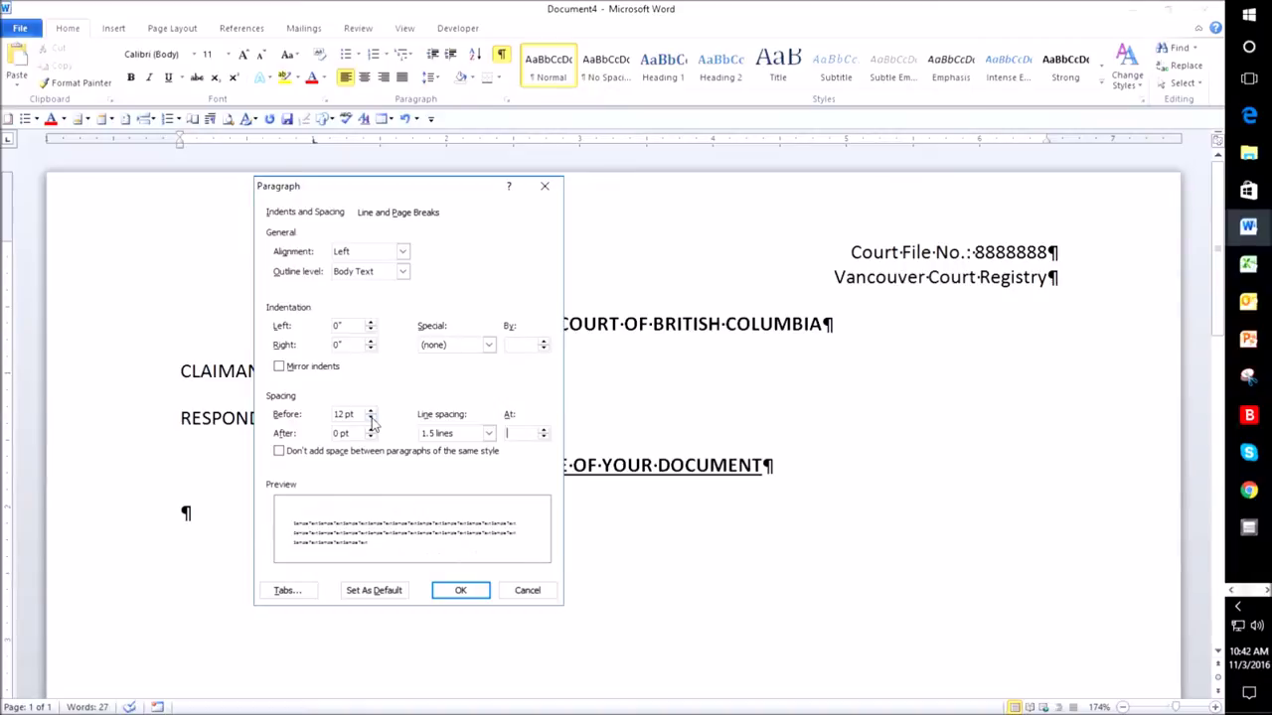
pyautogui.press('Return')
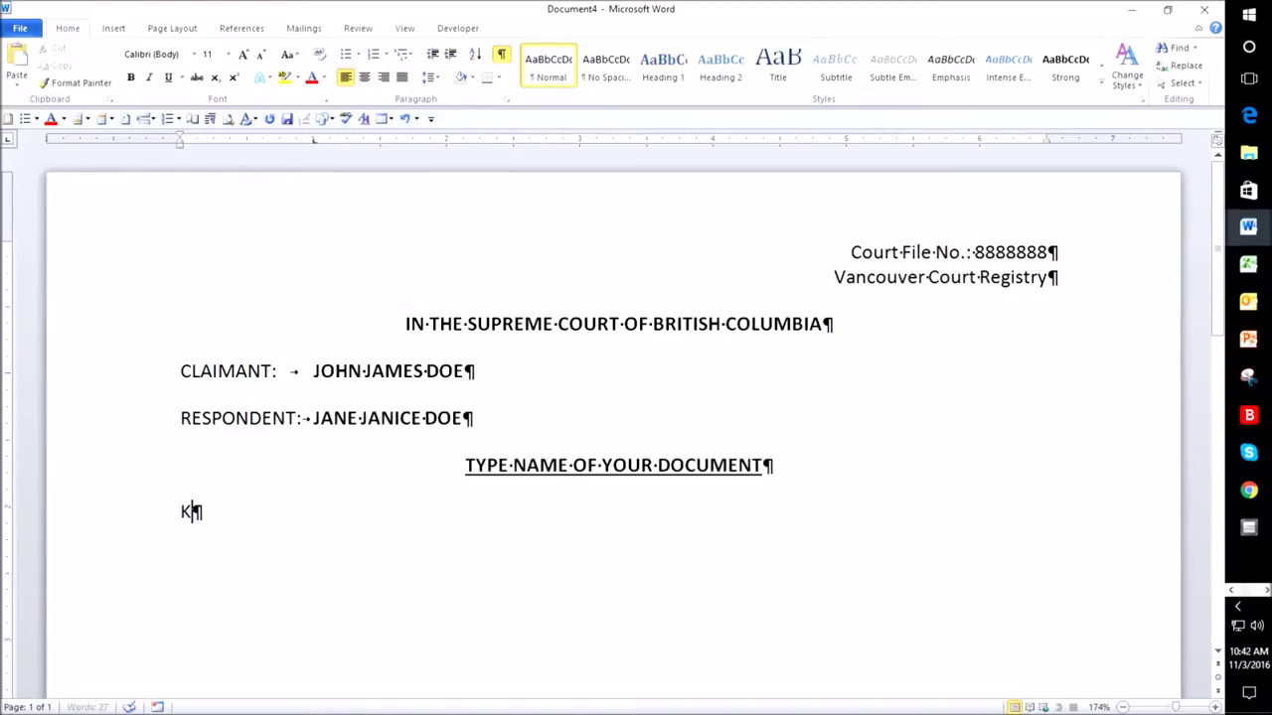
# Start a new 1.5-spaced paragraph beneath the title and delete the empty paragraph above it.
pyautogui.press('Return')
pyautogui.press('Up')
pyautogui.press('Down')
pyautogui.hotkey('ctrl', '1')
pyautogui.press('Up')
pyautogui.press('Down')
pyautogui.hotkey('ctrl', '2')
pyautogui.hotkey('ctrl', '1')
pyautogui.hotkey('ctrl', '2')
pyautogui.hotkey('ctrl', '1')
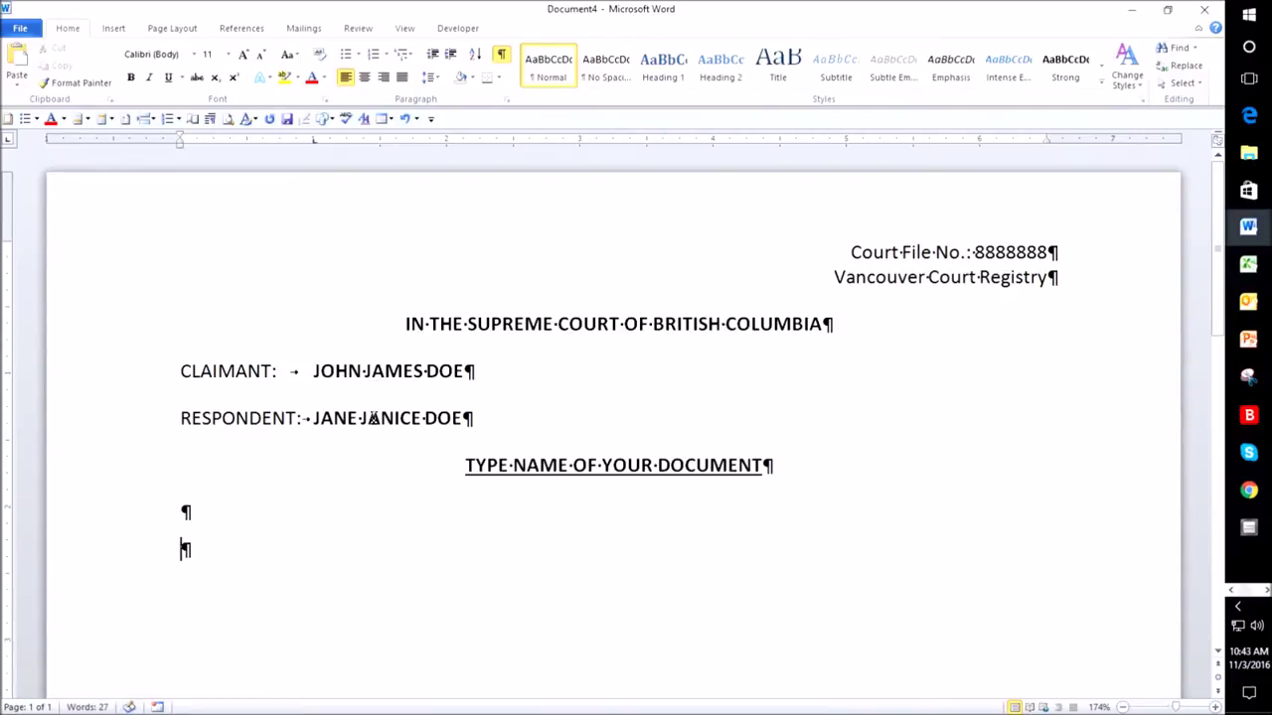
pyautogui.press('Up')
pyautogui.hotkey('shift', 'Down')
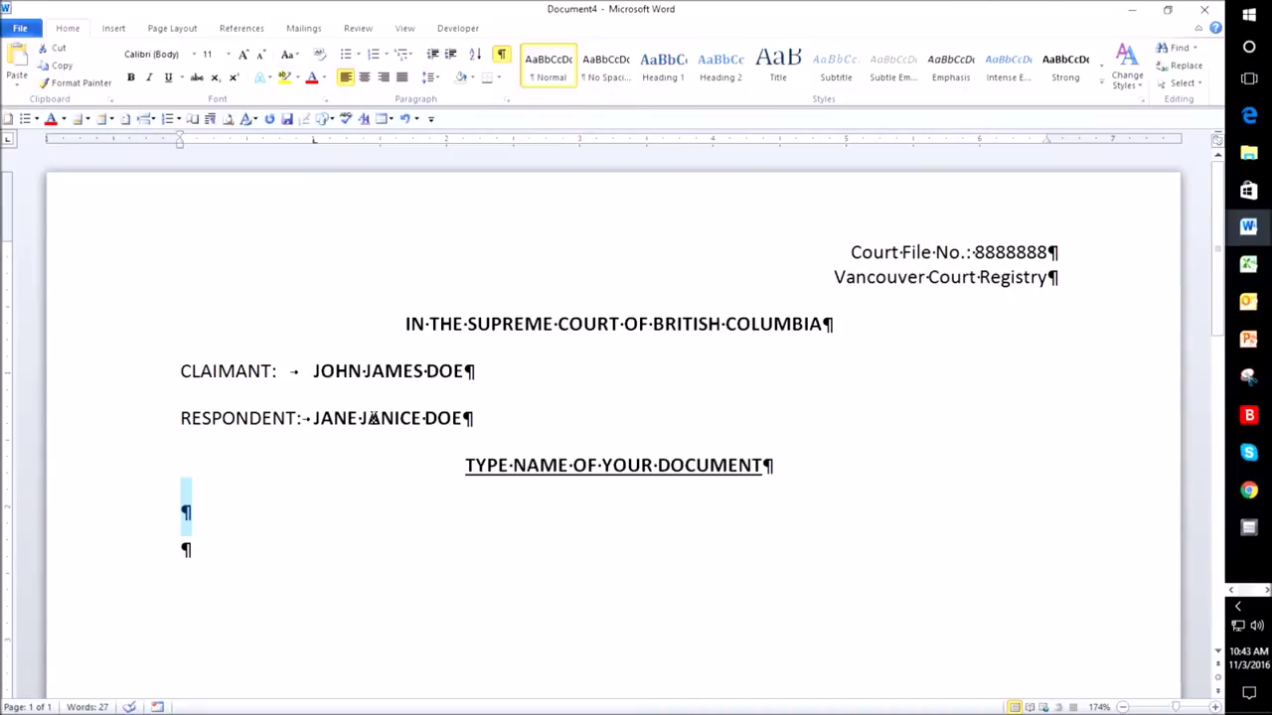
pyautogui.press('Delete')
# Enter the filler line "KDJFDAJDFJKD" beneath the title, try "DKJAFDKJFKDSA" after a blank line, and remove that second line.
pyautogui.write('KDJFDAJDFJKD')
pyautogui.press('Return')
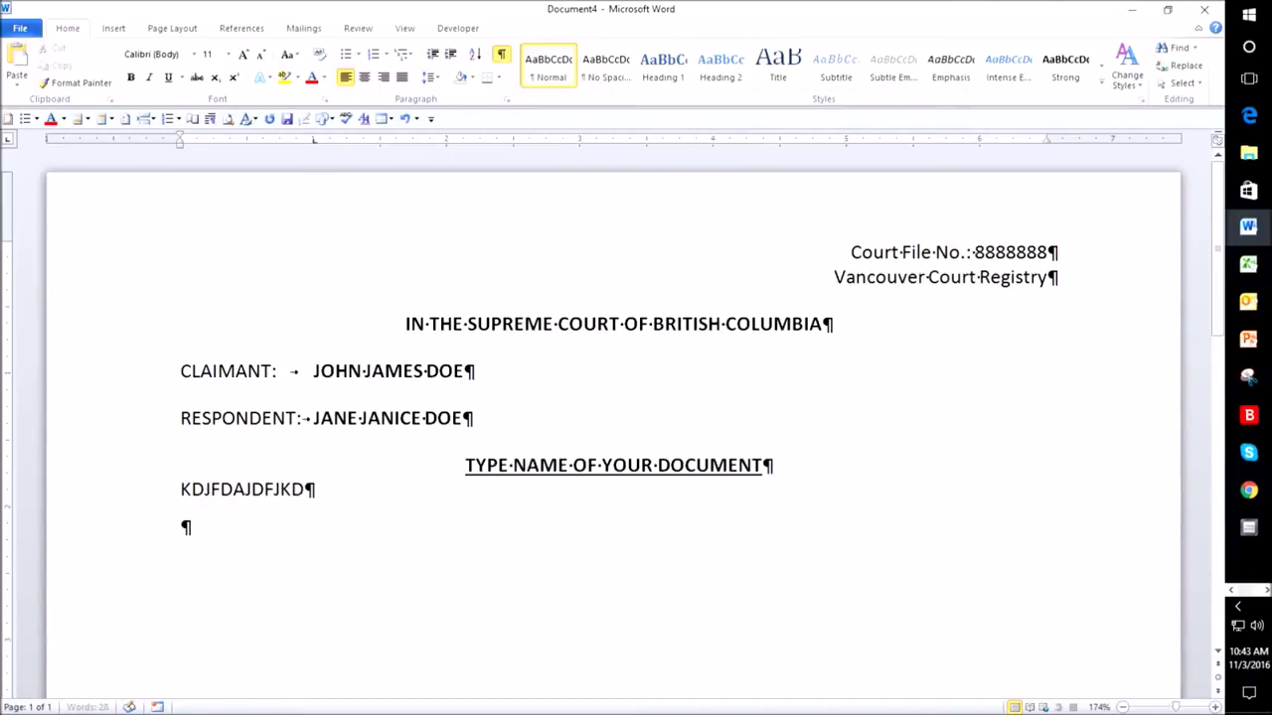
pyautogui.press('Return')
pyautogui.write('DKJAFDKJFKDSA')
pyautogui.press('Up')
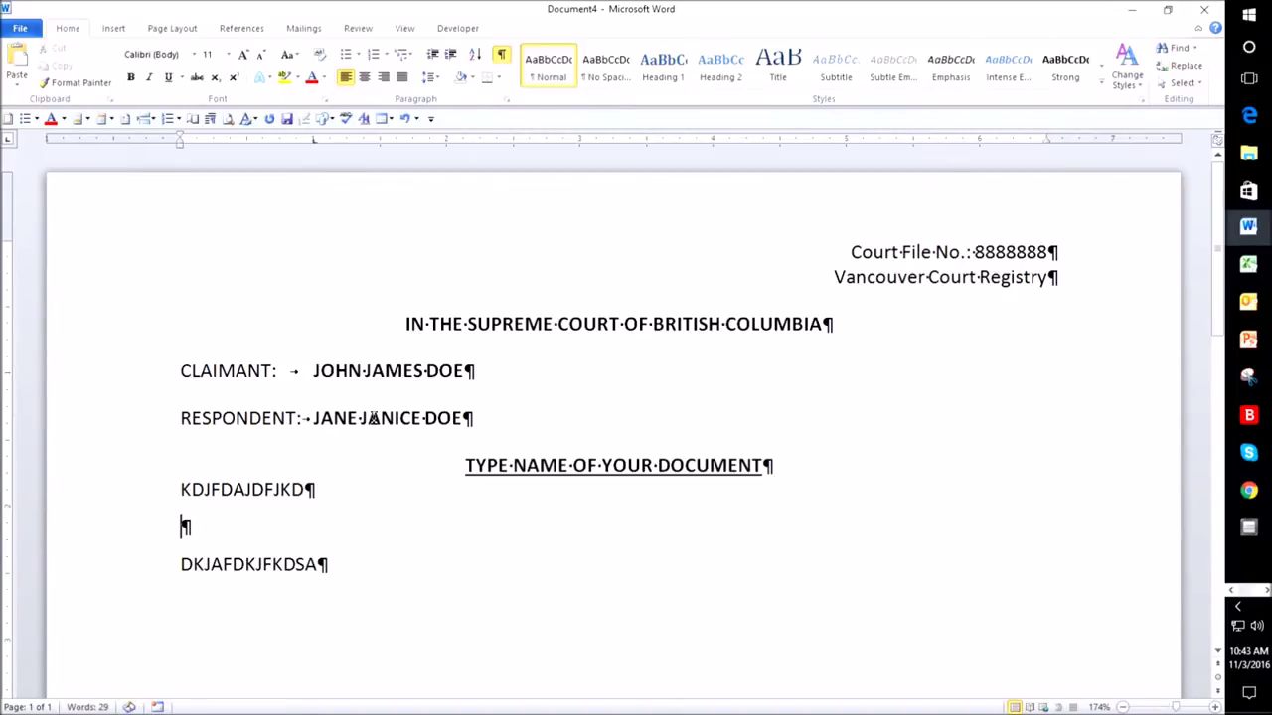
pyautogui.hotkey('shift', 'Down')
pyautogui.hotkey('shift', 'Down')
pyautogui.press('BackSpace')
pyautogui.press('BackSpace')
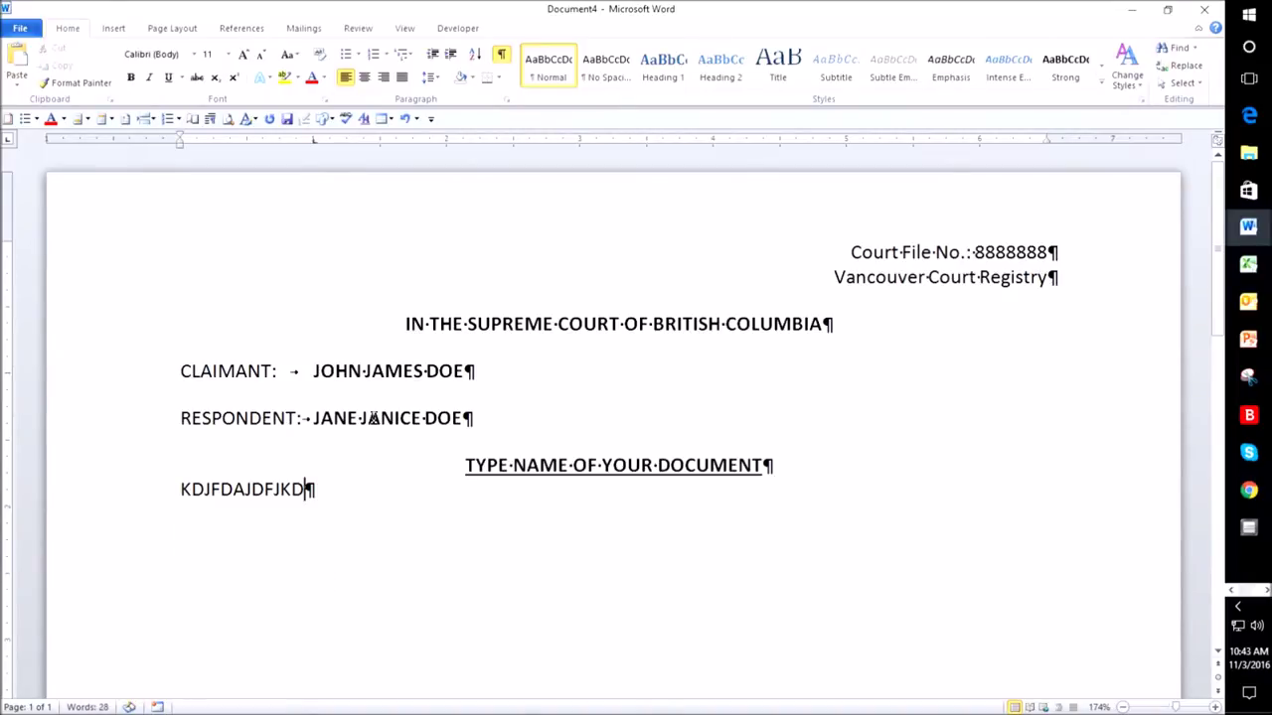
# Add the filler lines "DKJFDALDJ" and "JDKLAFDJLK" to try the body spacing, and delete all the filler text beneath the title.
pyautogui.press('Return')
pyautogui.write('DKJFDALDJ')
pyautogui.press('Return')
pyautogui.write('JDKLAFDJLK')
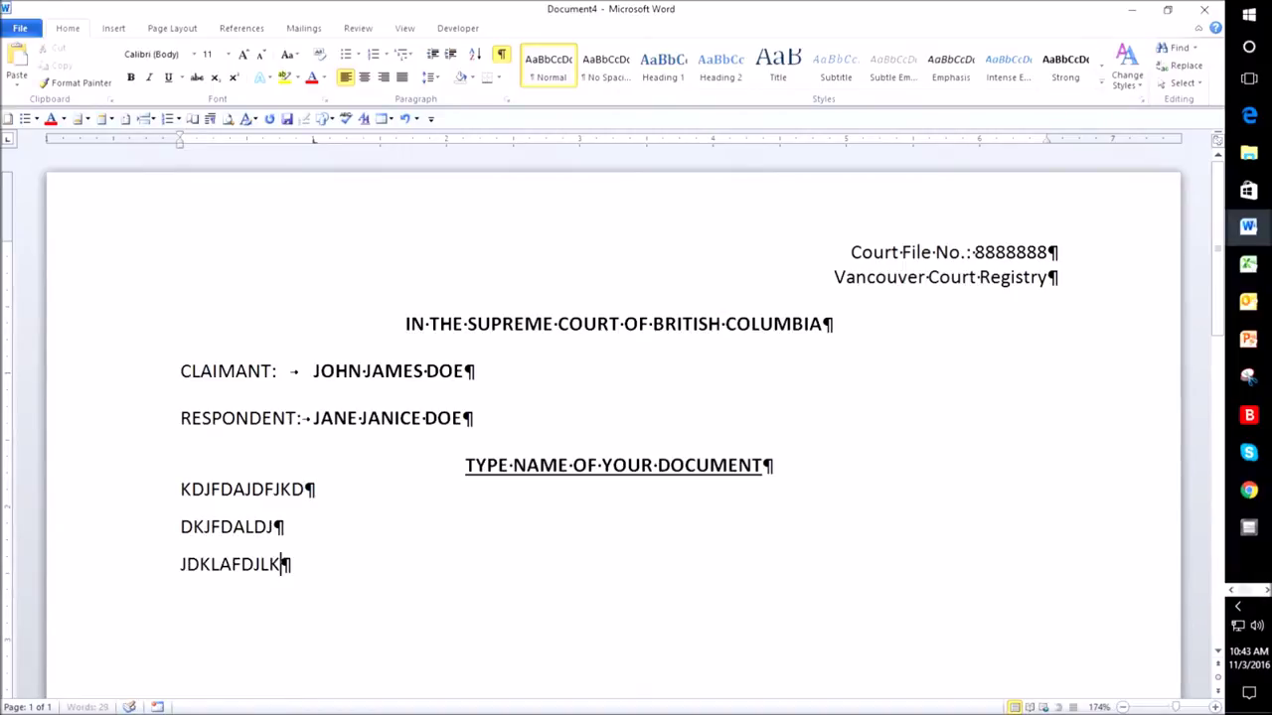
pyautogui.press('Up')
pyautogui.press('Home')
pyautogui.press('Up')
pyautogui.hotkey('shift', 'Down')
pyautogui.hotkey('shift', 'Down')
pyautogui.hotkey('shift', 'Down')
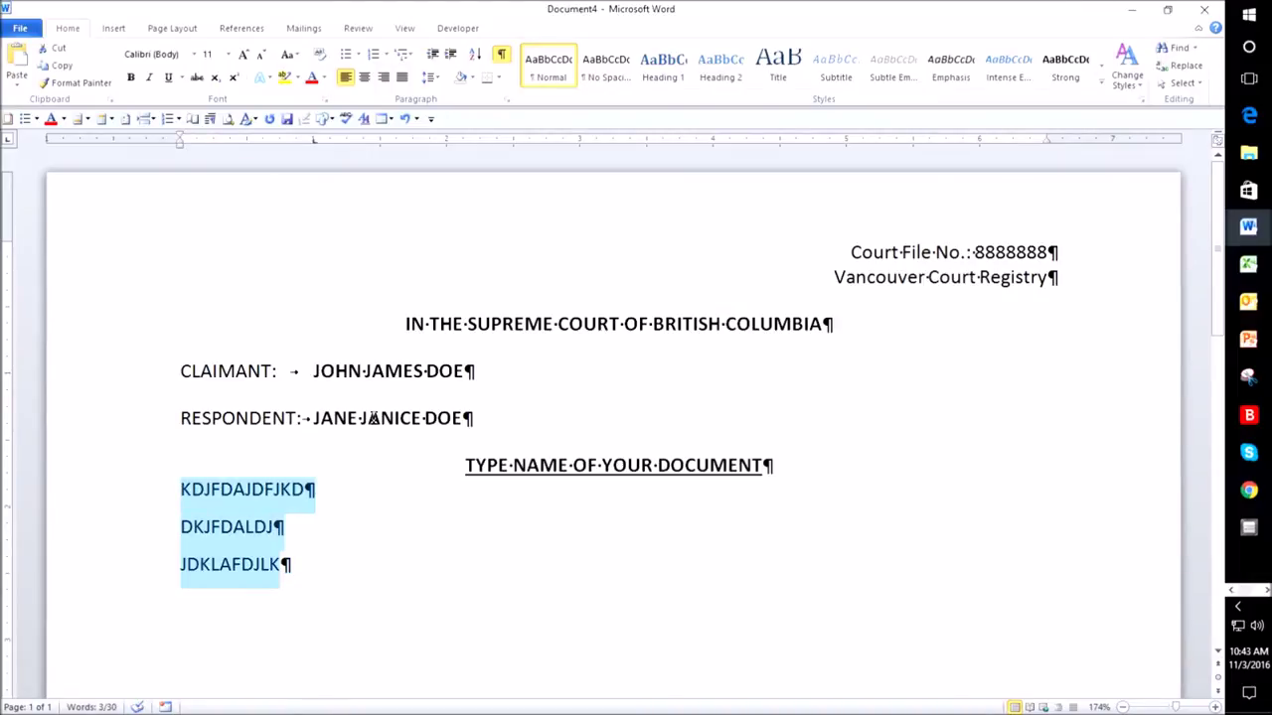
pyautogui.press('Delete')
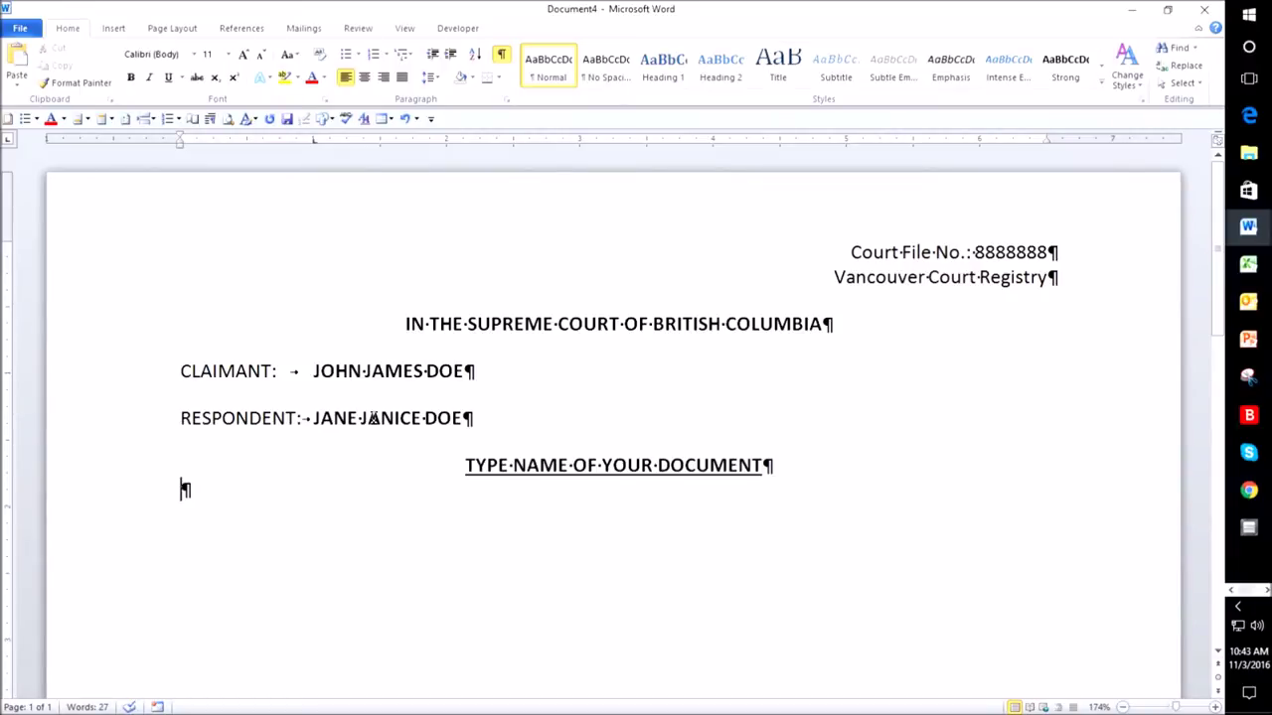
# Try the filler lines "DJAKFKDL" and "KDJFDK" beneath the title with a blank line between them, and delete them.
pyautogui.hotkey('shift', 'Right')
pyautogui.press('Left')
pyautogui.press('Return')
pyautogui.press('Return')
pyautogui.write('KDJFDK')
pyautogui.press('Up')
pyautogui.press('Up')
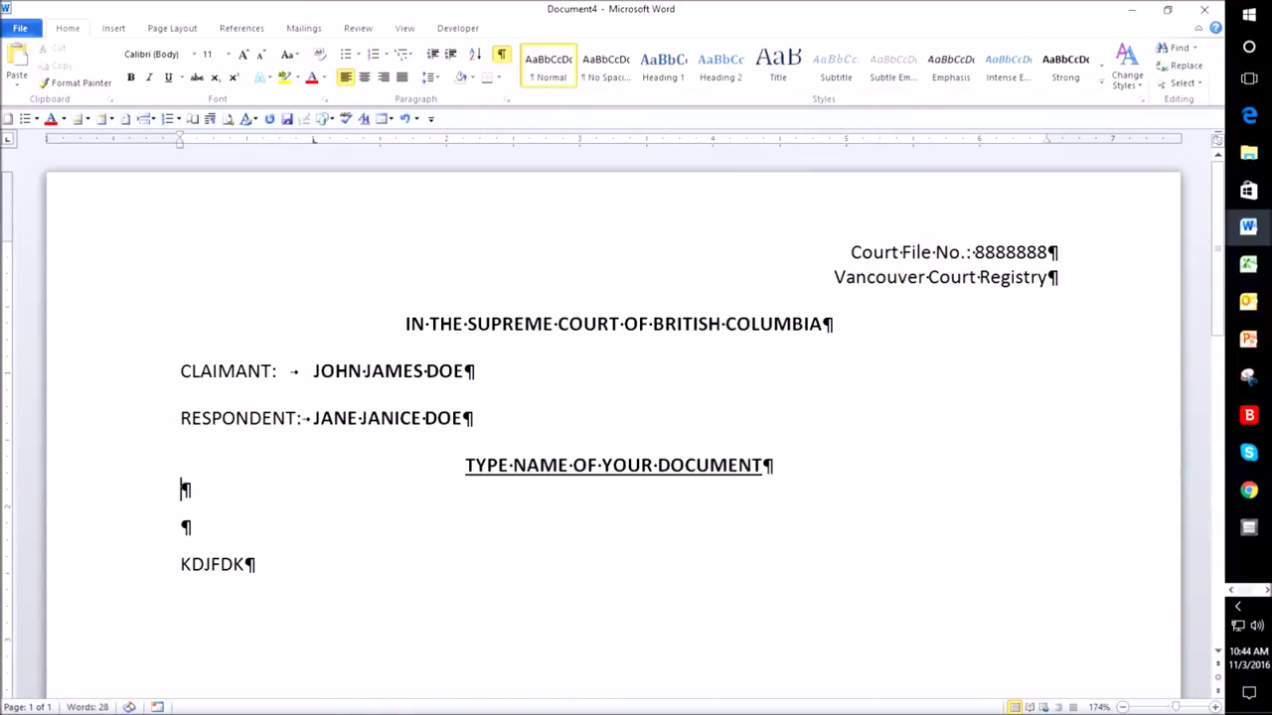
pyautogui.write('DJAKFKDL')
pyautogui.press('Home')
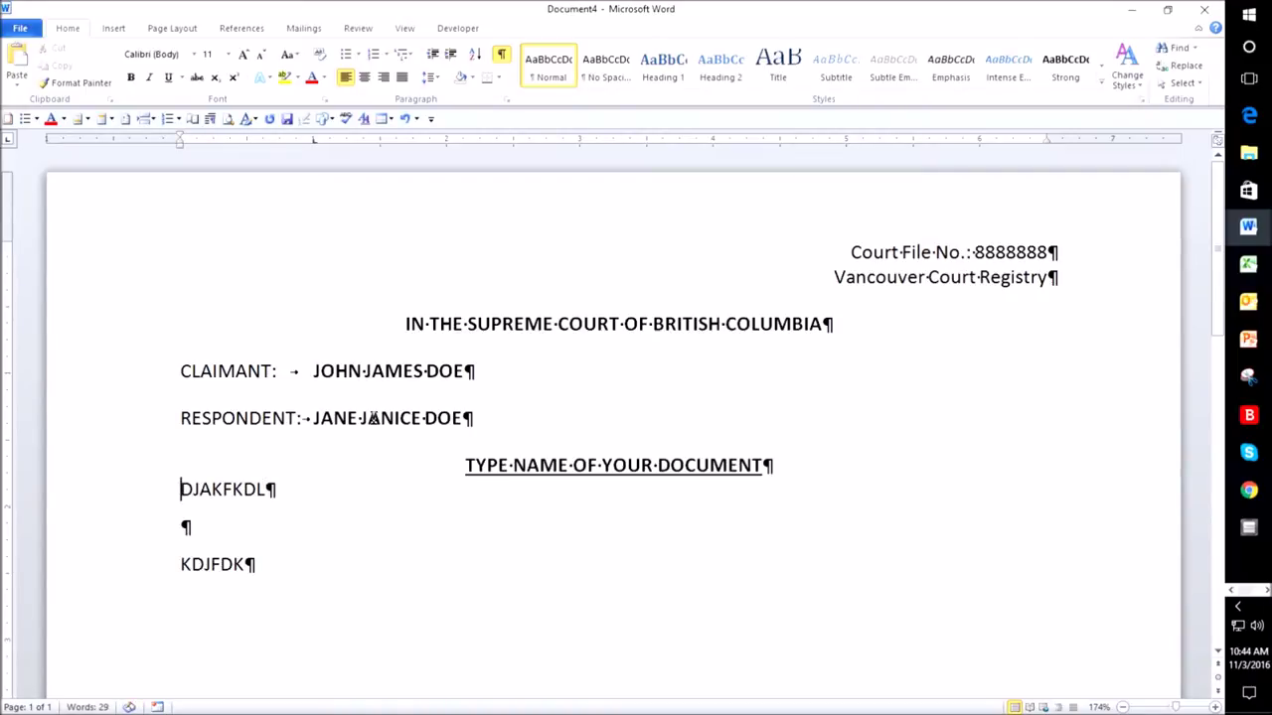
pyautogui.hotkey('shift', 'Down')
pyautogui.hotkey('shift', 'Down')
pyautogui.hotkey('shift', 'End')
pyautogui.press('Delete')
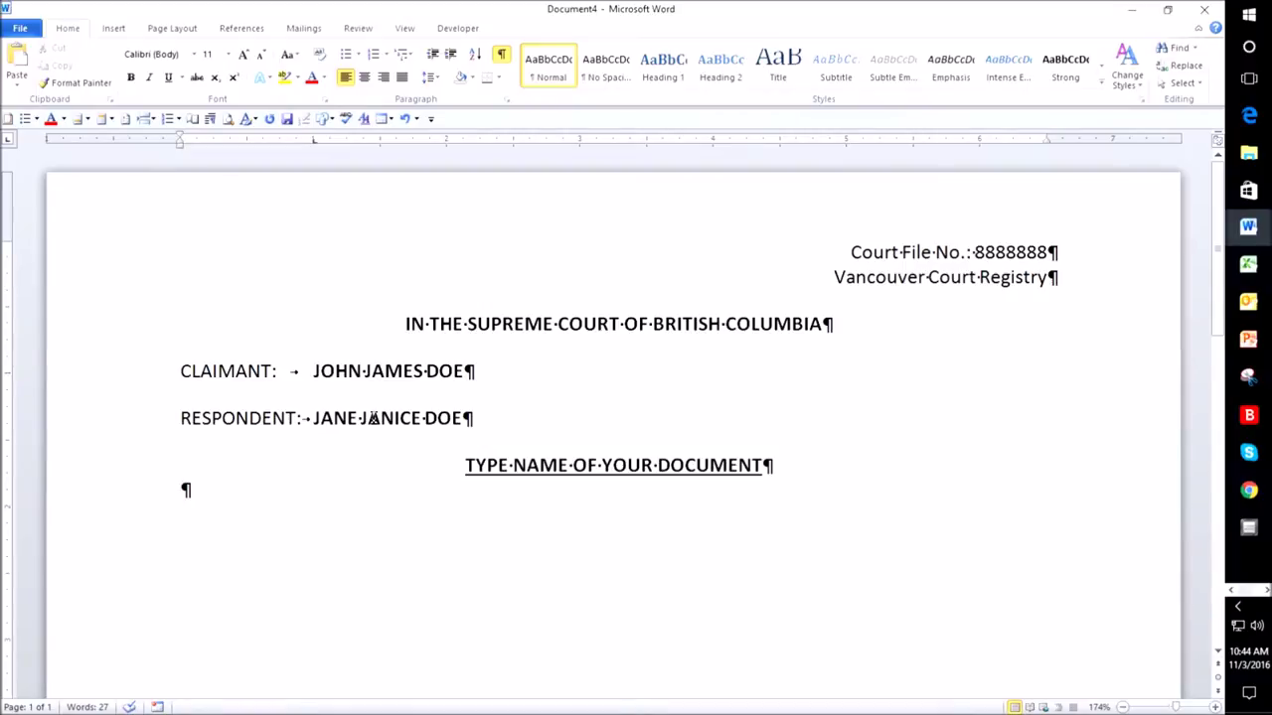
pyautogui.hotkey('ctrl', 'Home')
pyautogui.hotkey('shift', 'End')
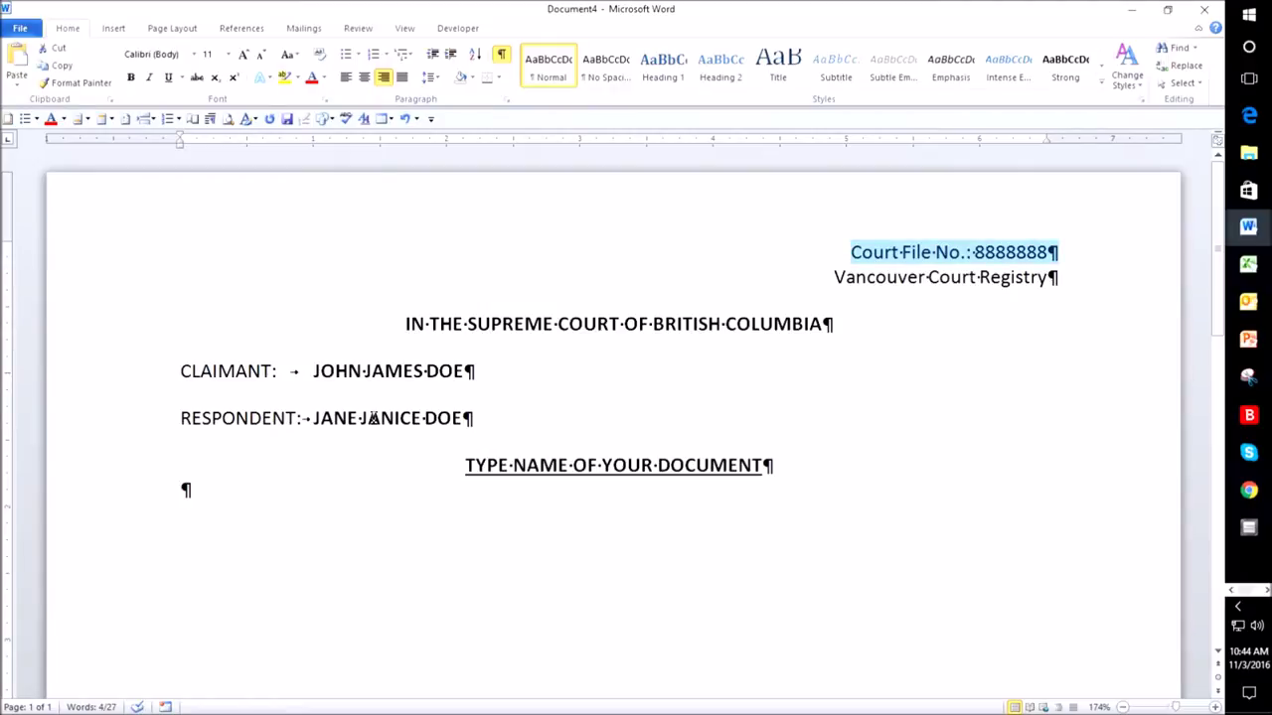
pyautogui.hotkey('shift', 'Down')
pyautogui.hotkey('shift', 'Down')
pyautogui.hotkey('shift', 'Down')
pyautogui.hotkey('shift', 'Down')
pyautogui.hotkey('shift', 'Down')
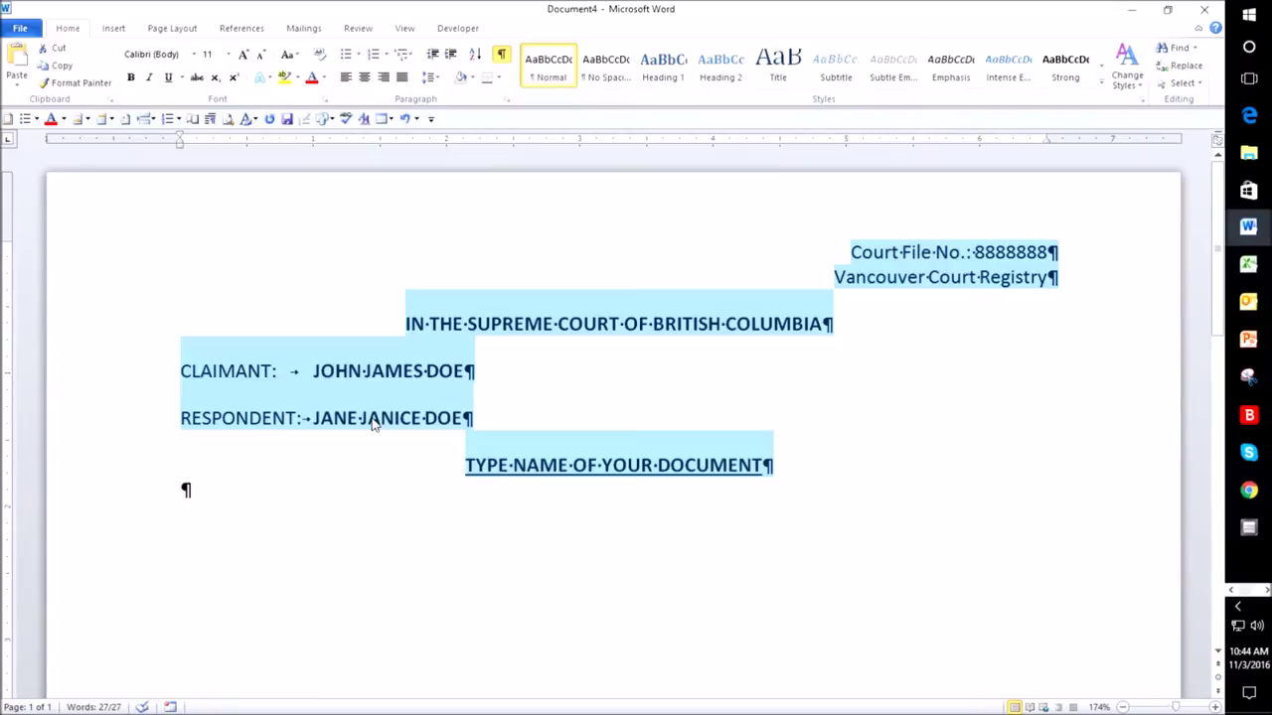
pyautogui.hotkey('shift', 'Down')
pyautogui.hotkey('ctrl', 'Home')
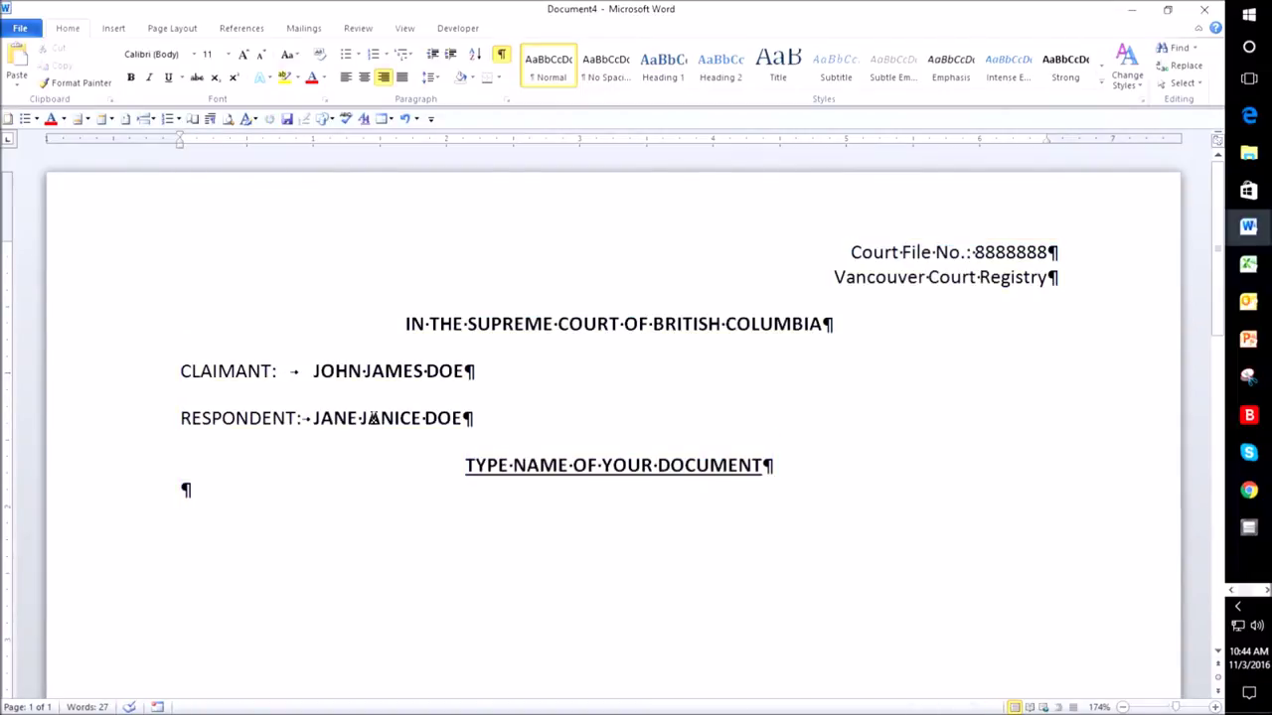
pyautogui.press('Down')
pyautogui.hotkey('ctrl', 'End')
pyautogui.hotkey('ctrl', 'Home')
# Save the entire document content as an AutoText entry named "Style of Cause" in the General category.
pyautogui.hotkey('ctrl', 'a')
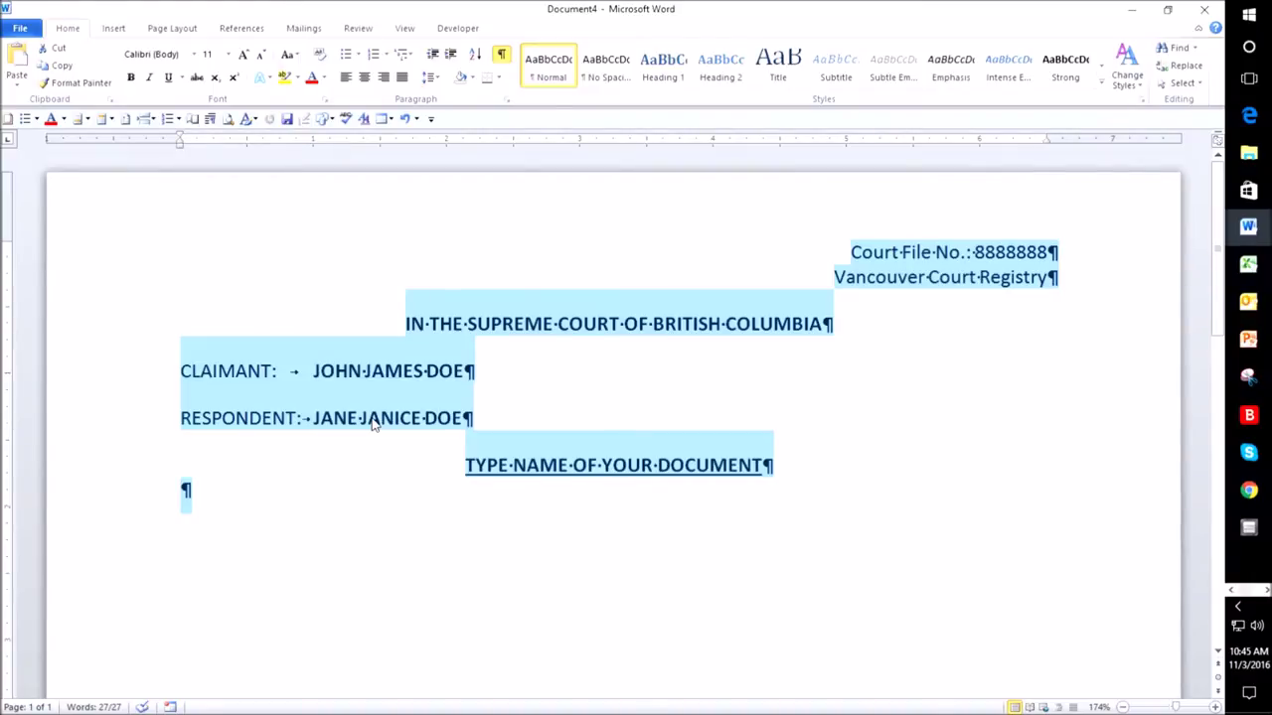
pyautogui.press('alt')
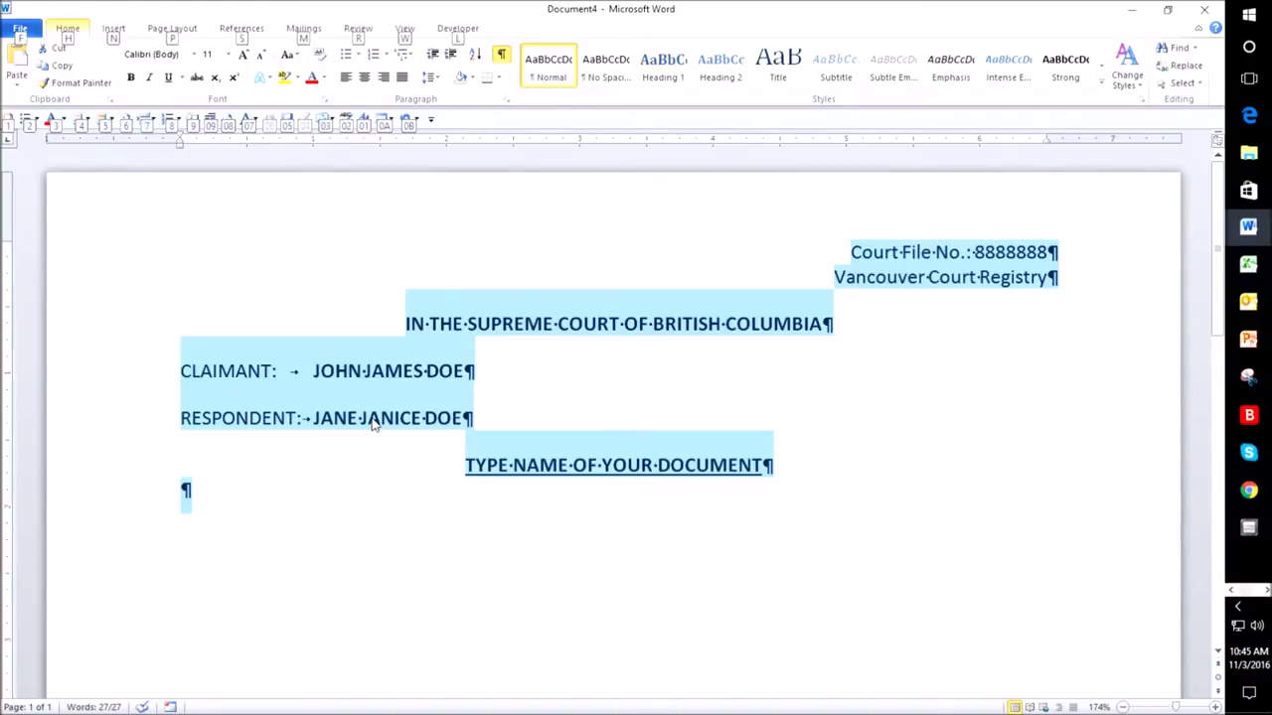
pyautogui.press('n')
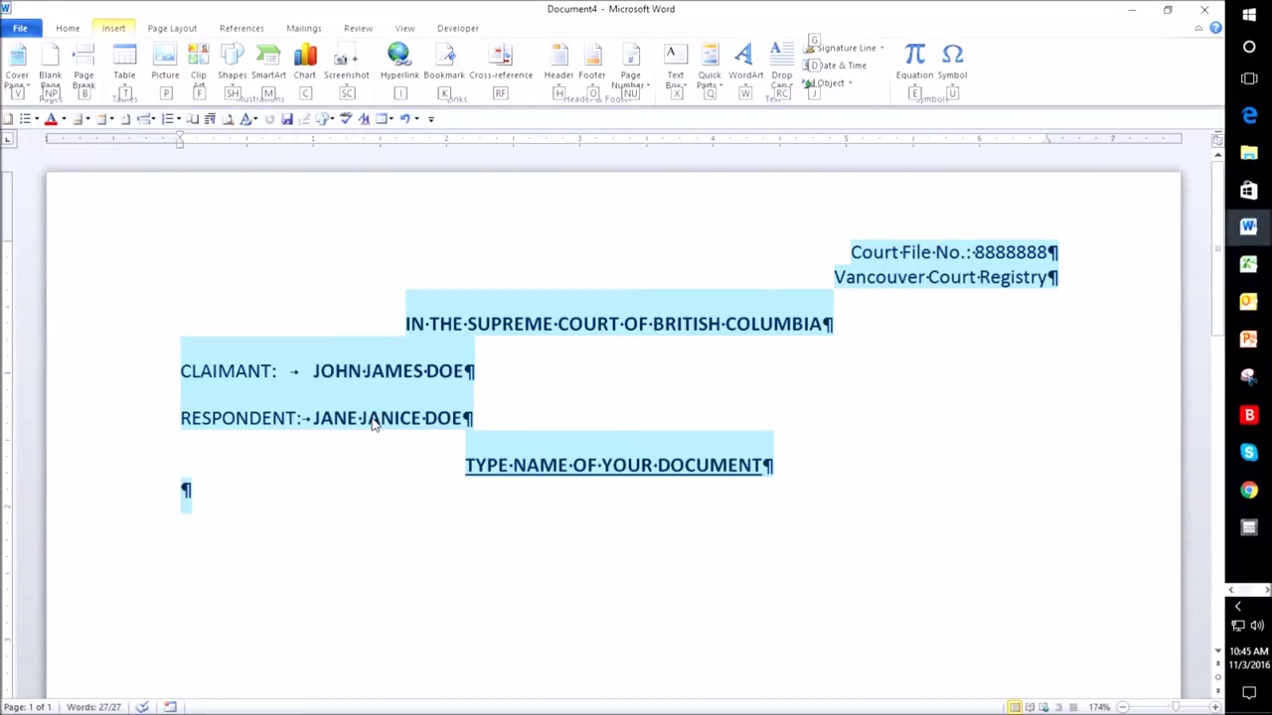
pyautogui.press('q')
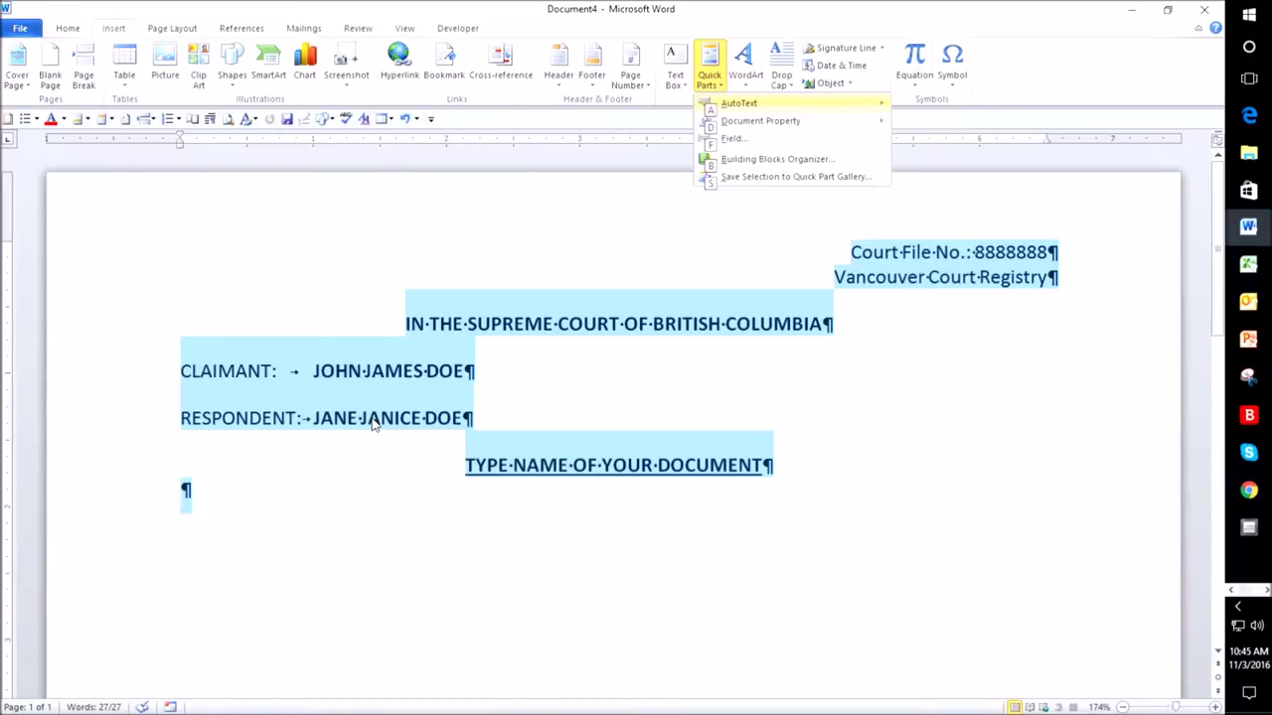
pyautogui.press('Right')
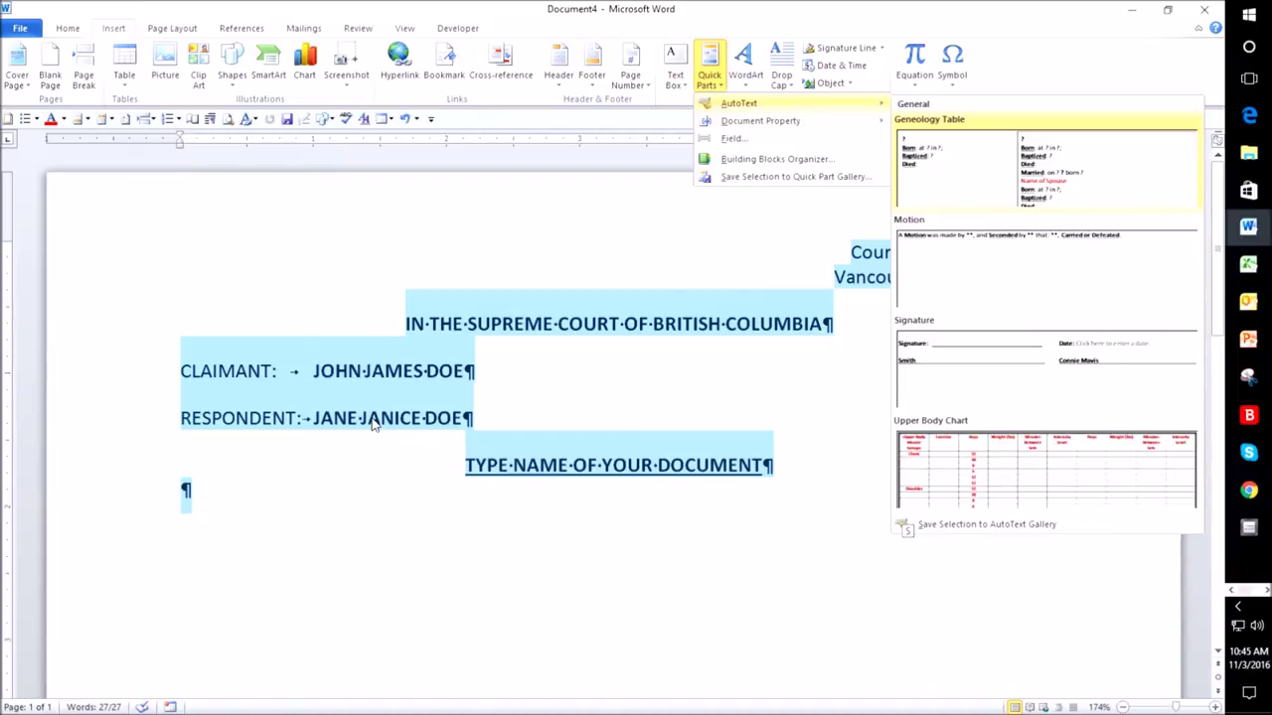
pyautogui.press('s')
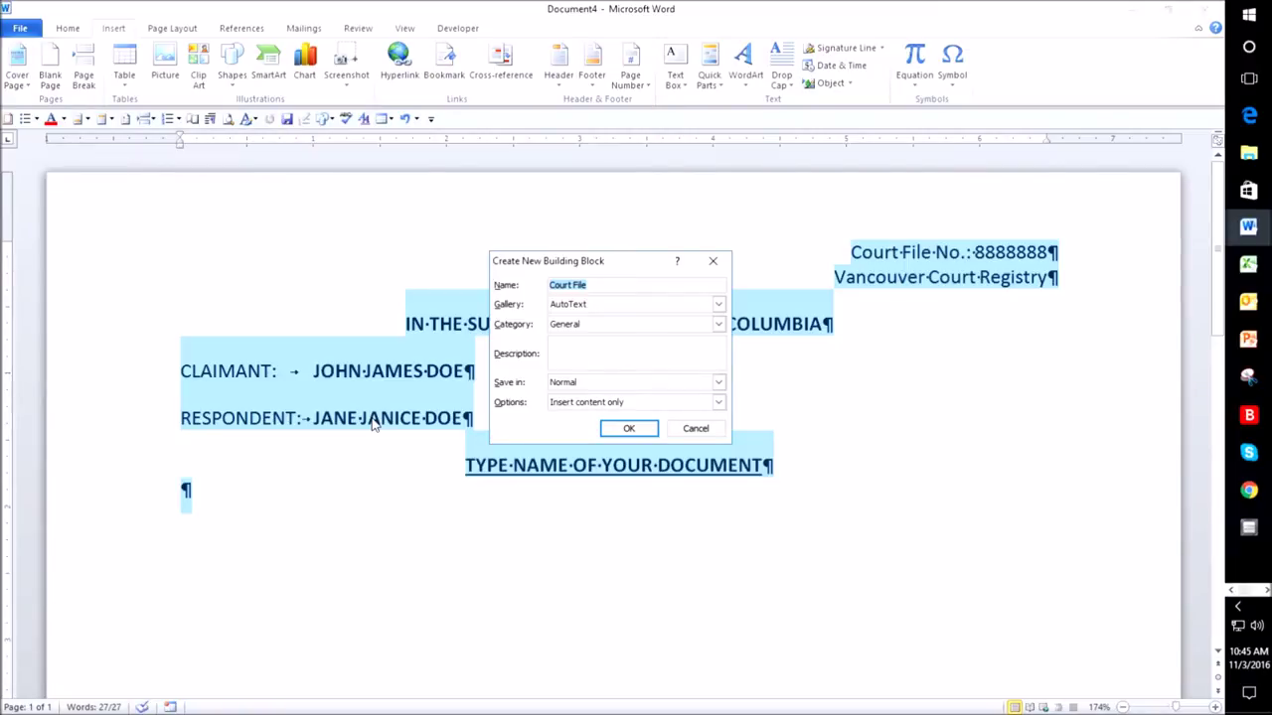
pyautogui.write('ctf')
pyautogui.press('BackSpace')
pyautogui.press('BackSpace')
pyautogui.press('BackSpace')
pyautogui.write('Style of Cause')
pyautogui.press('Return')
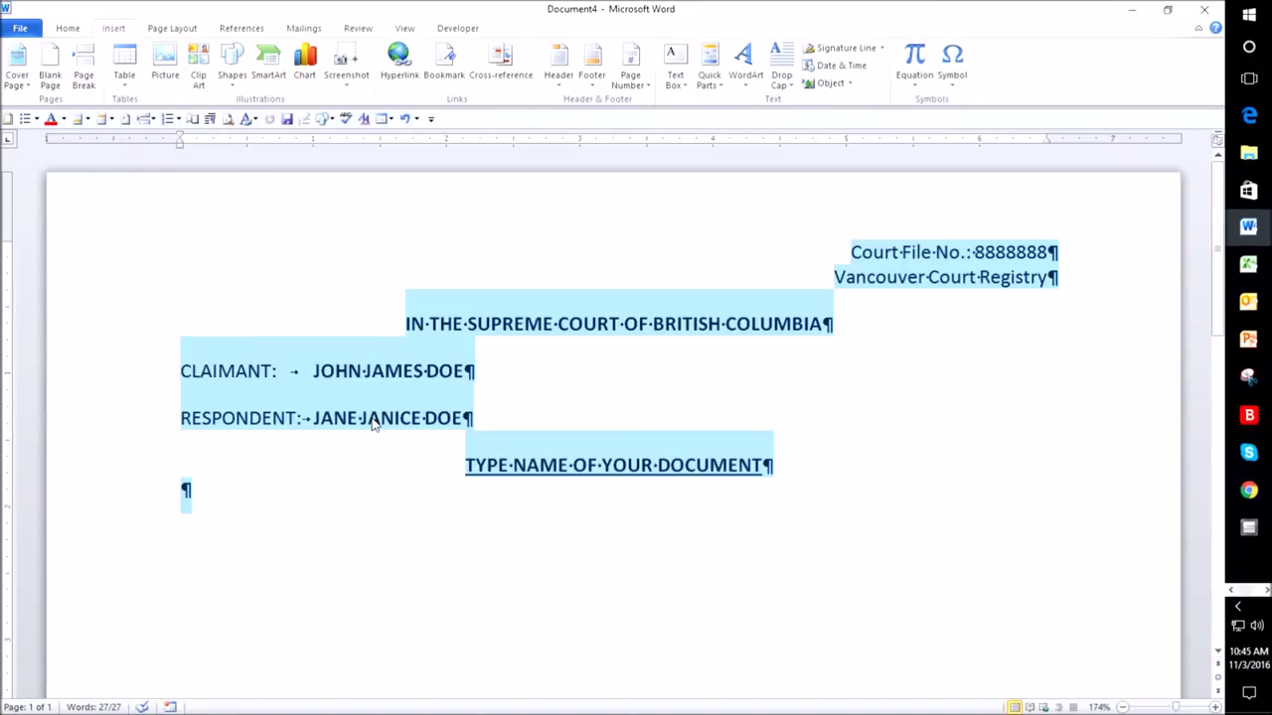
pyautogui.click(373, 422)
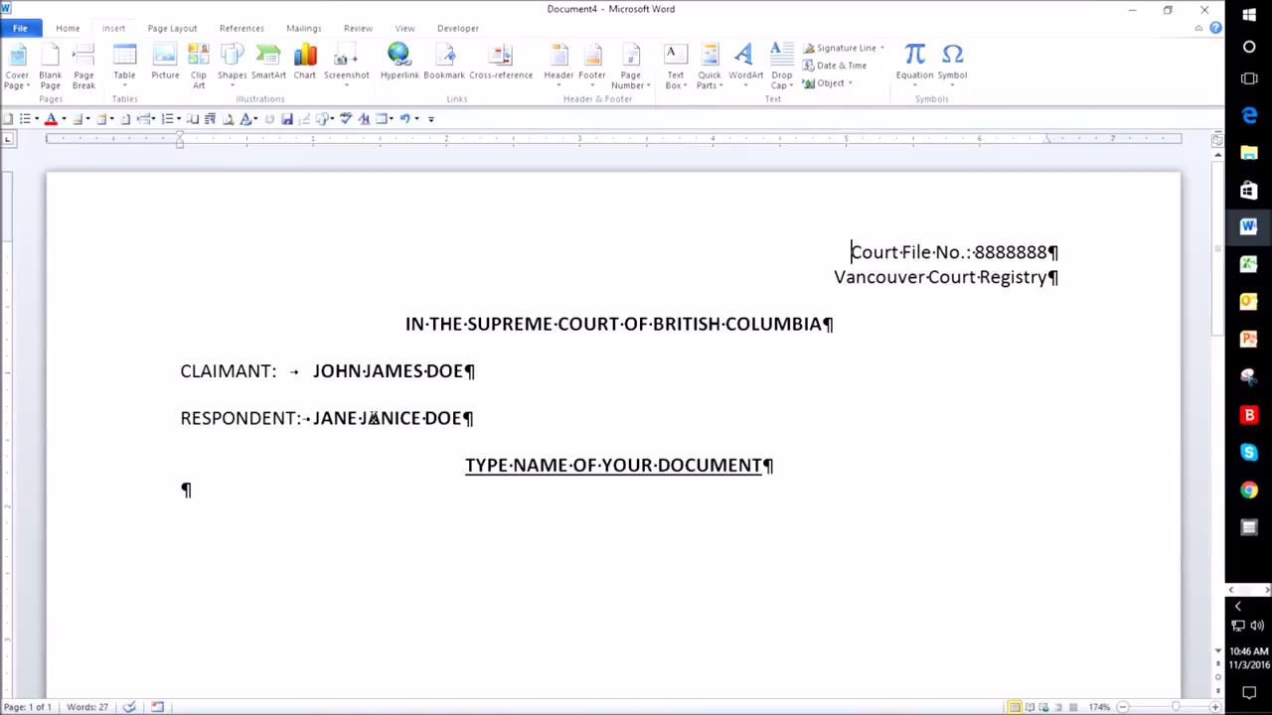
# Create a new blank document and insert the Style of Cause AutoText entry into it by its first word "style".
pyautogui.hotkey('ctrl', 'n')
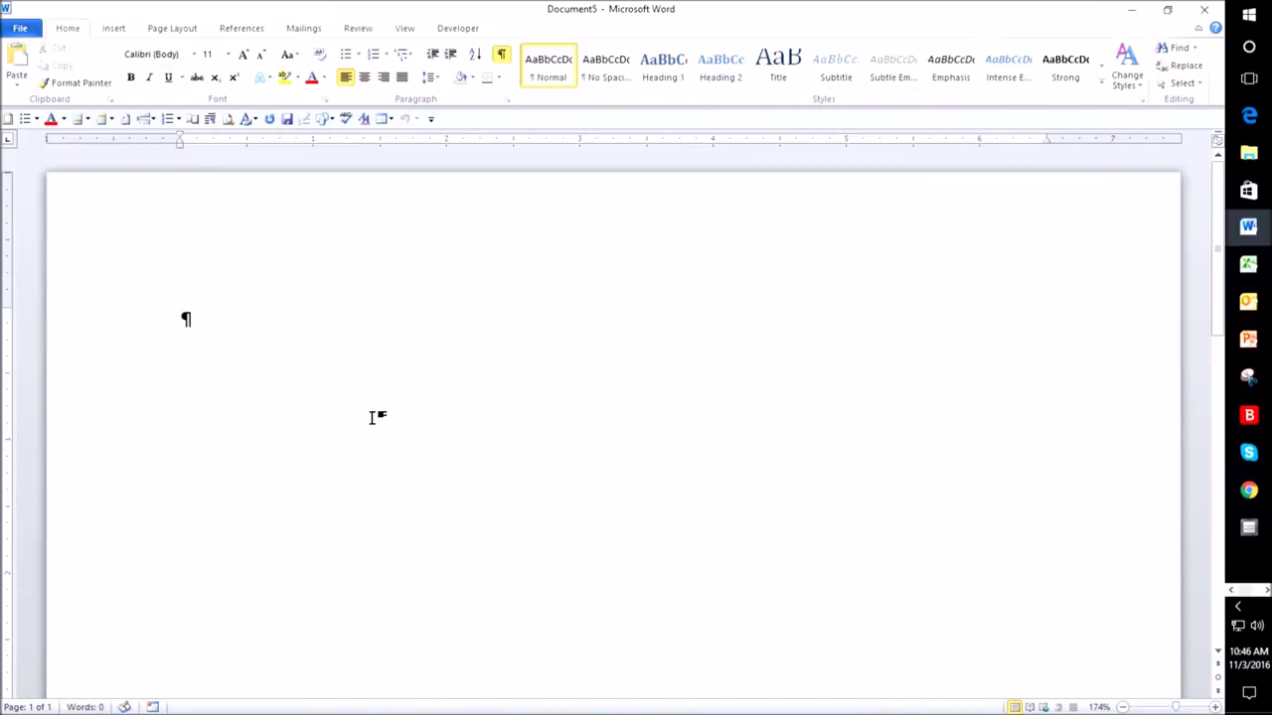
pyautogui.write('style')
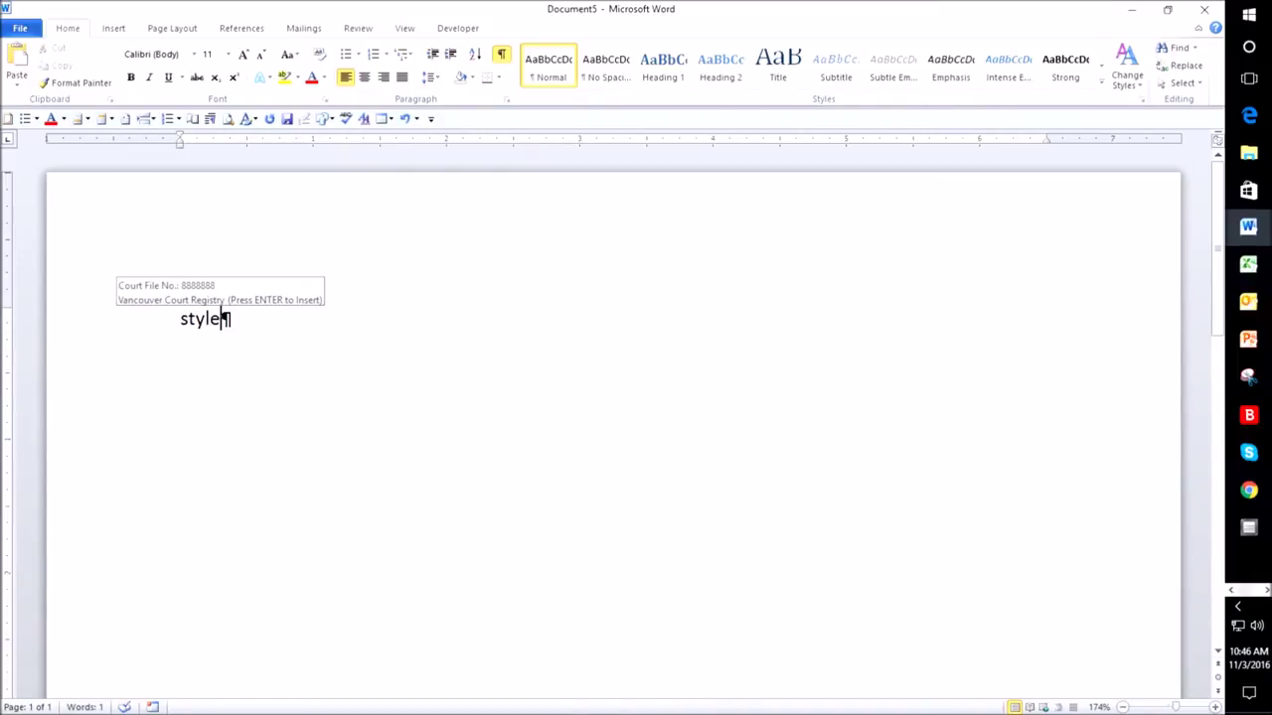
pyautogui.press('Return')
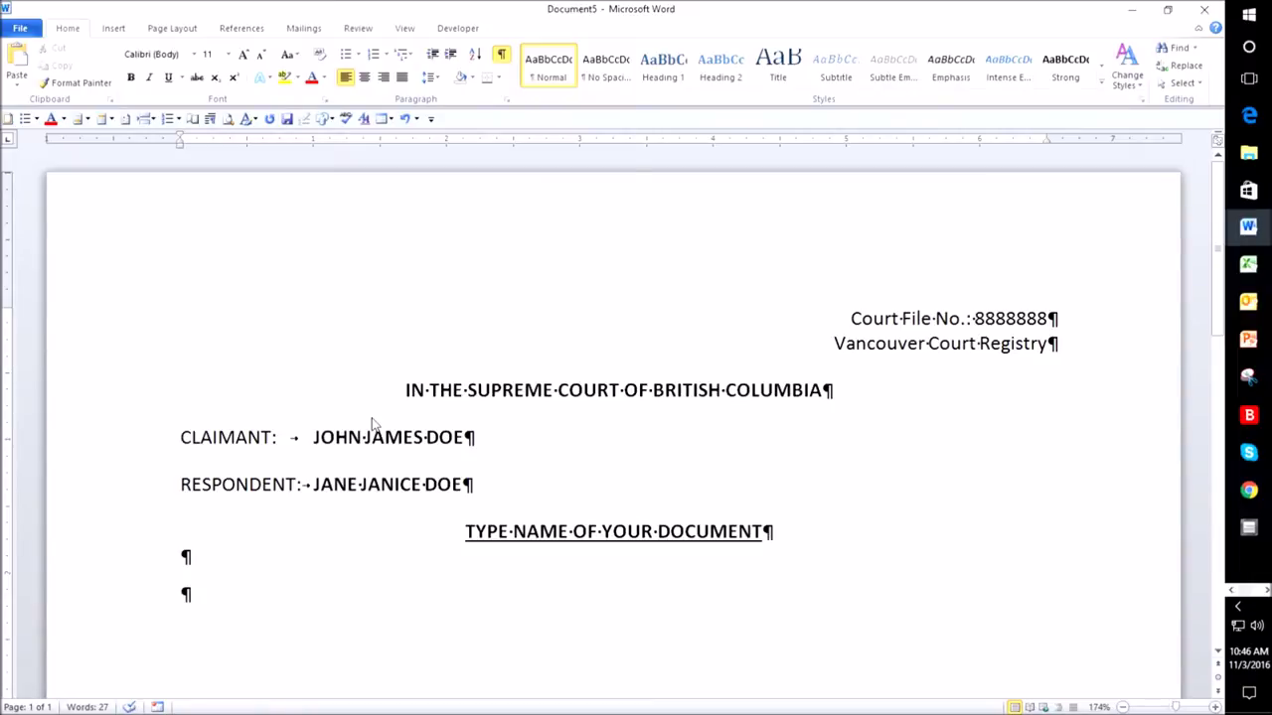
# Apply the last custom margins to the document: 0.5" top and bottom, 1" left and right.
pyautogui.press('Up')
pyautogui.hotkey('ctrl', 'Home')
pyautogui.press('alt')
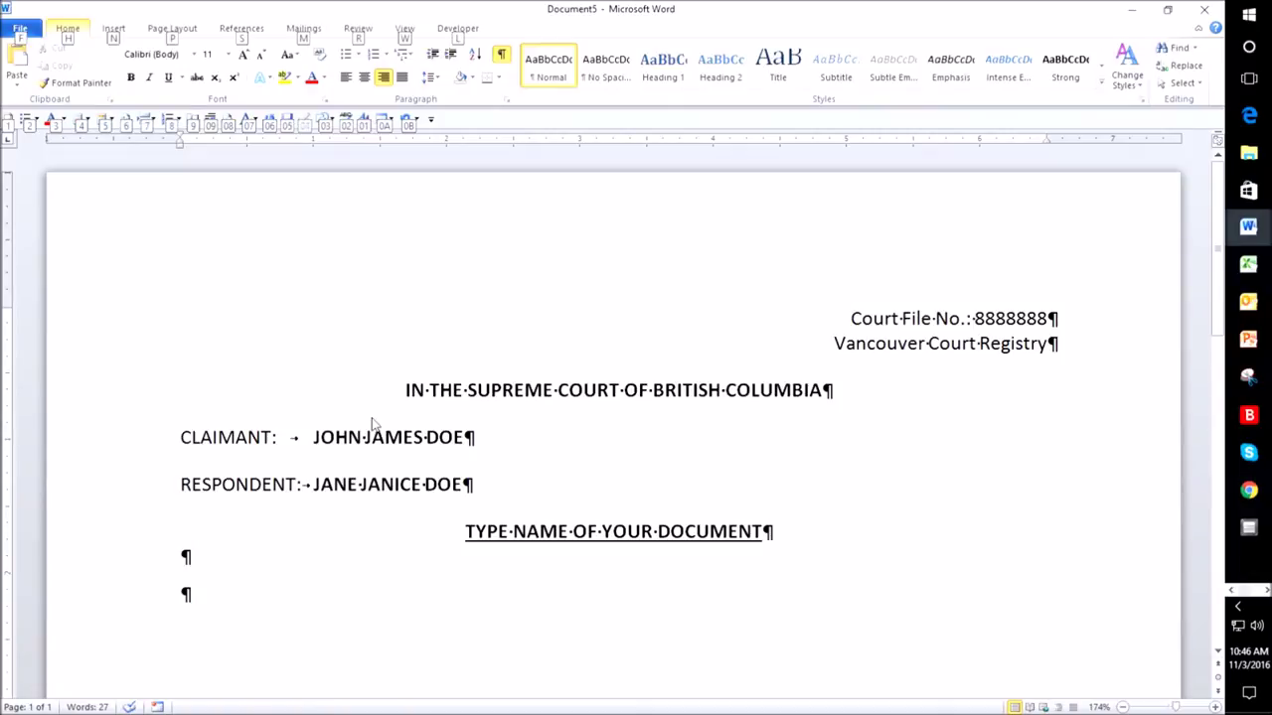
pyautogui.press('p')
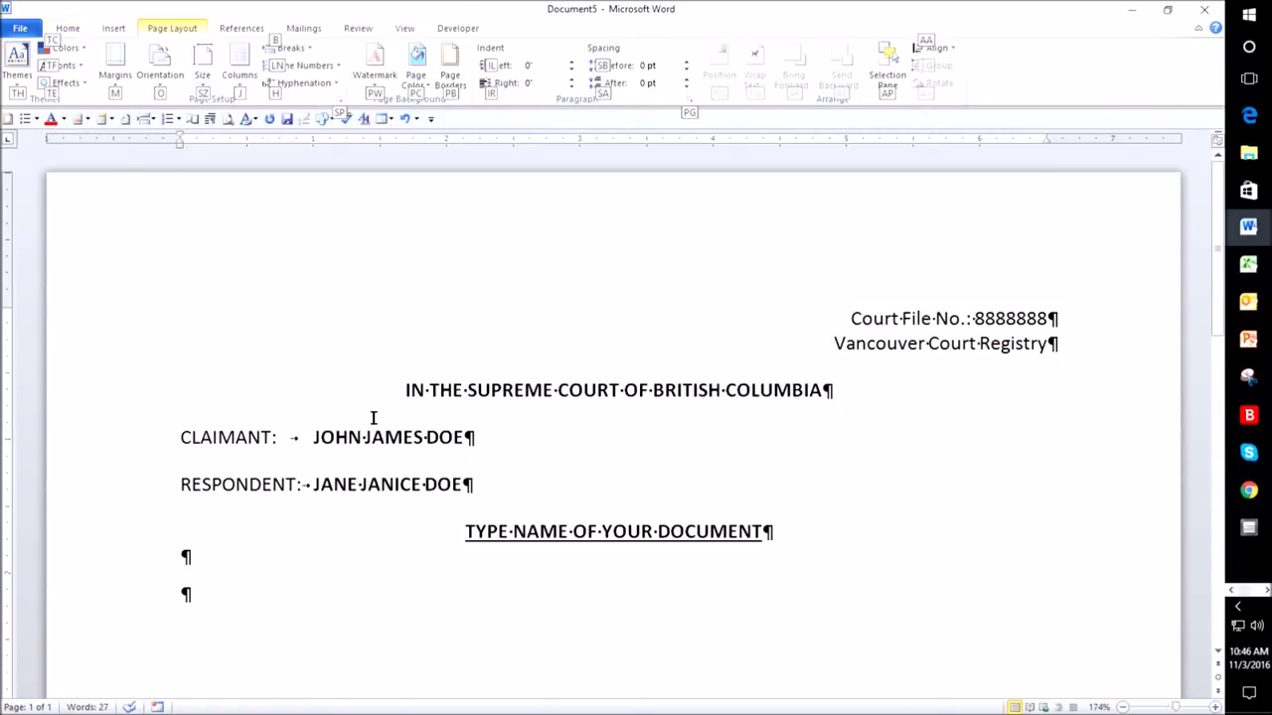
pyautogui.press('m')
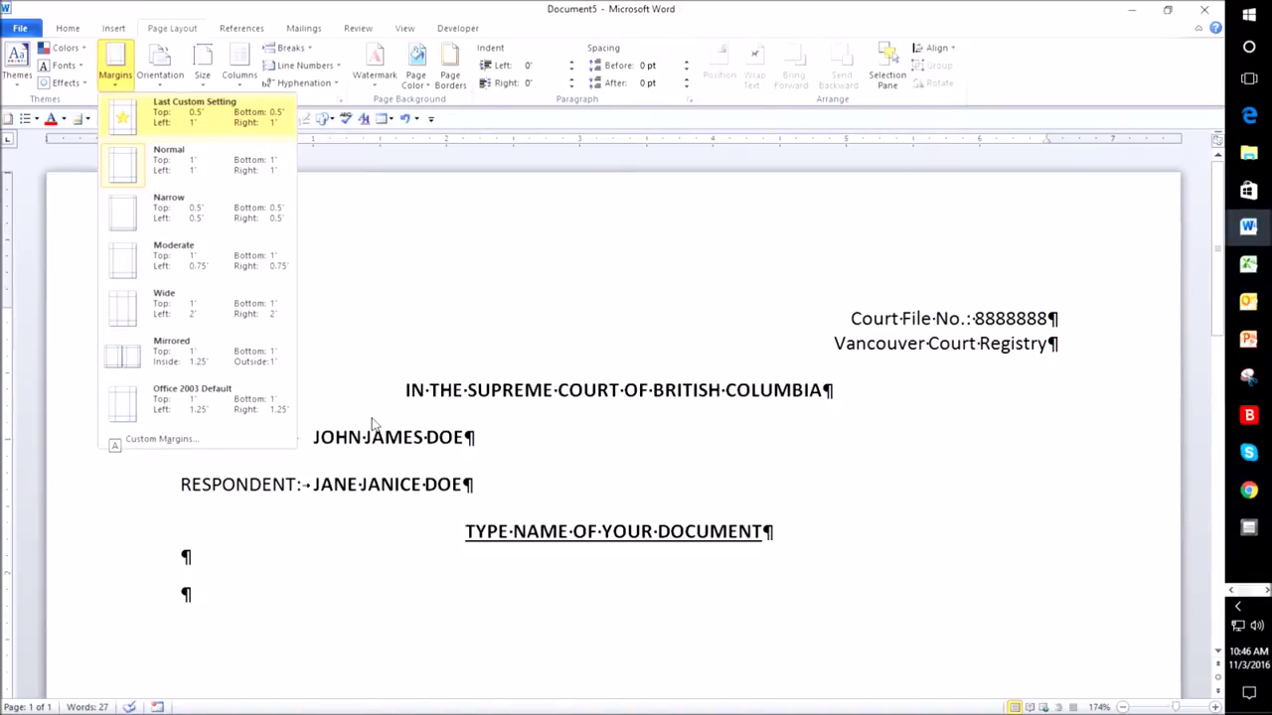
pyautogui.press('Return')
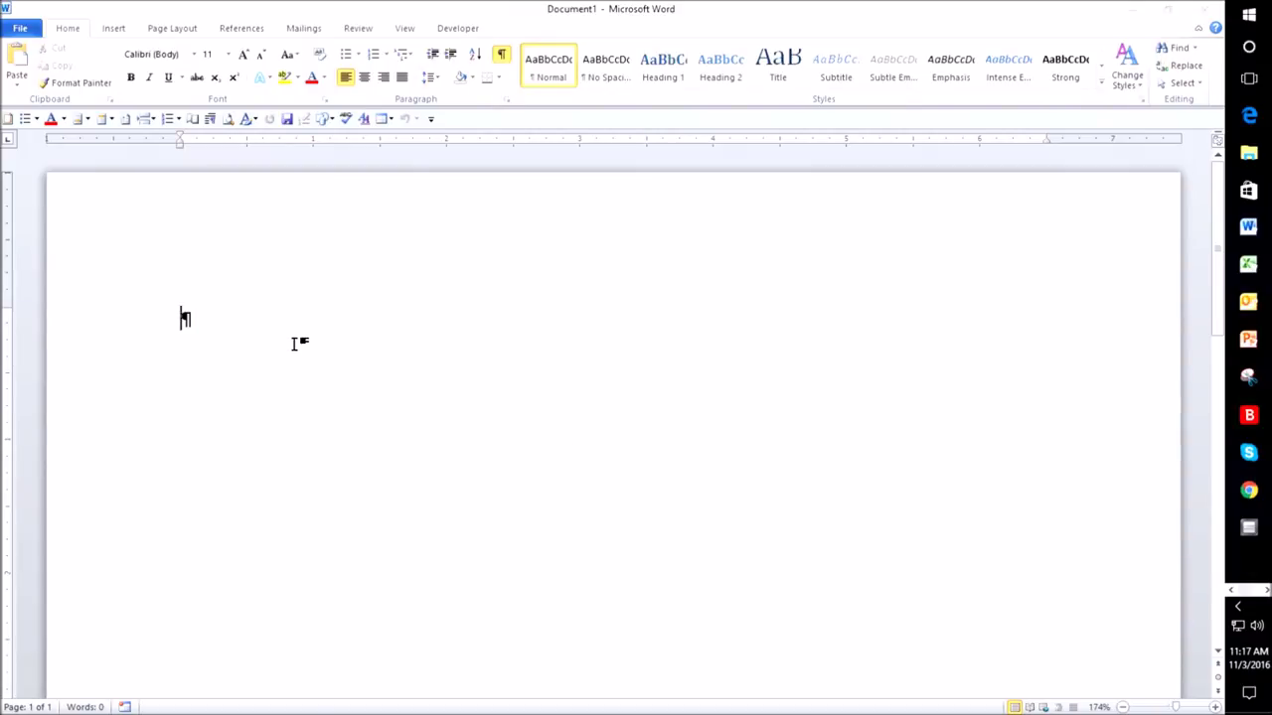
# Insert the Style of Cause AutoText entry into the blank document by its first word "style".
pyautogui.write('style')
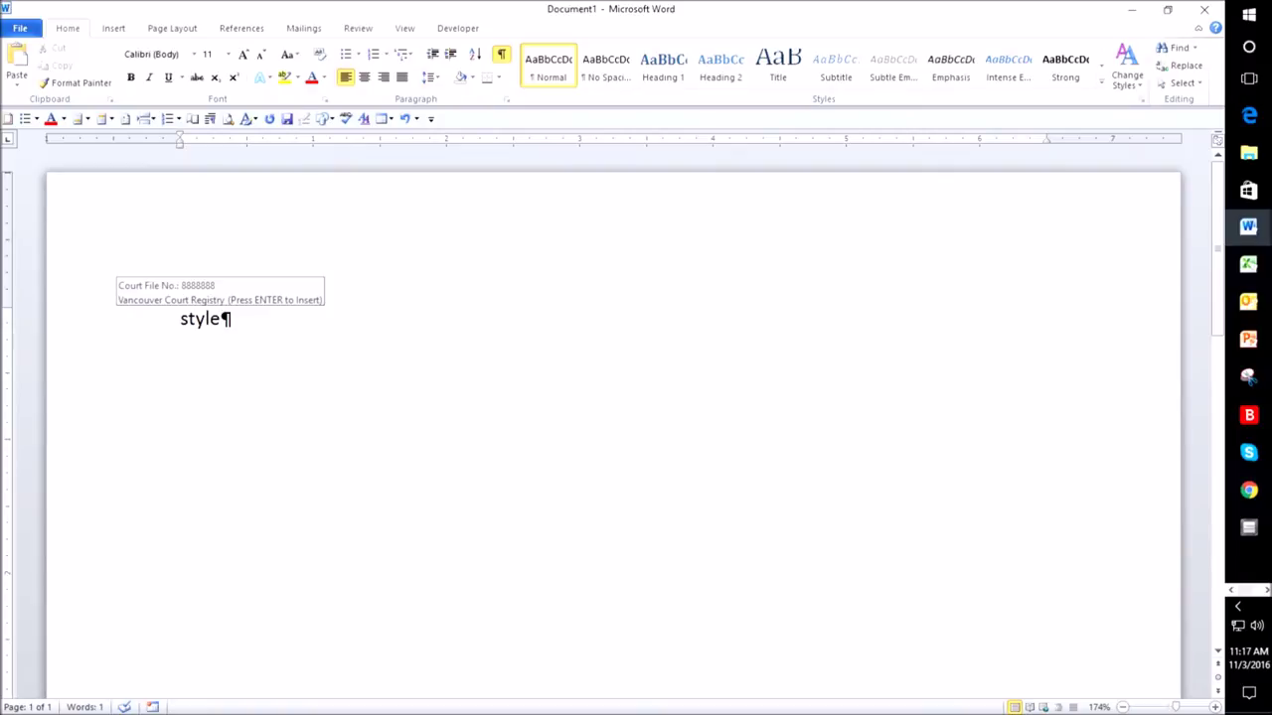
pyautogui.press('Return')
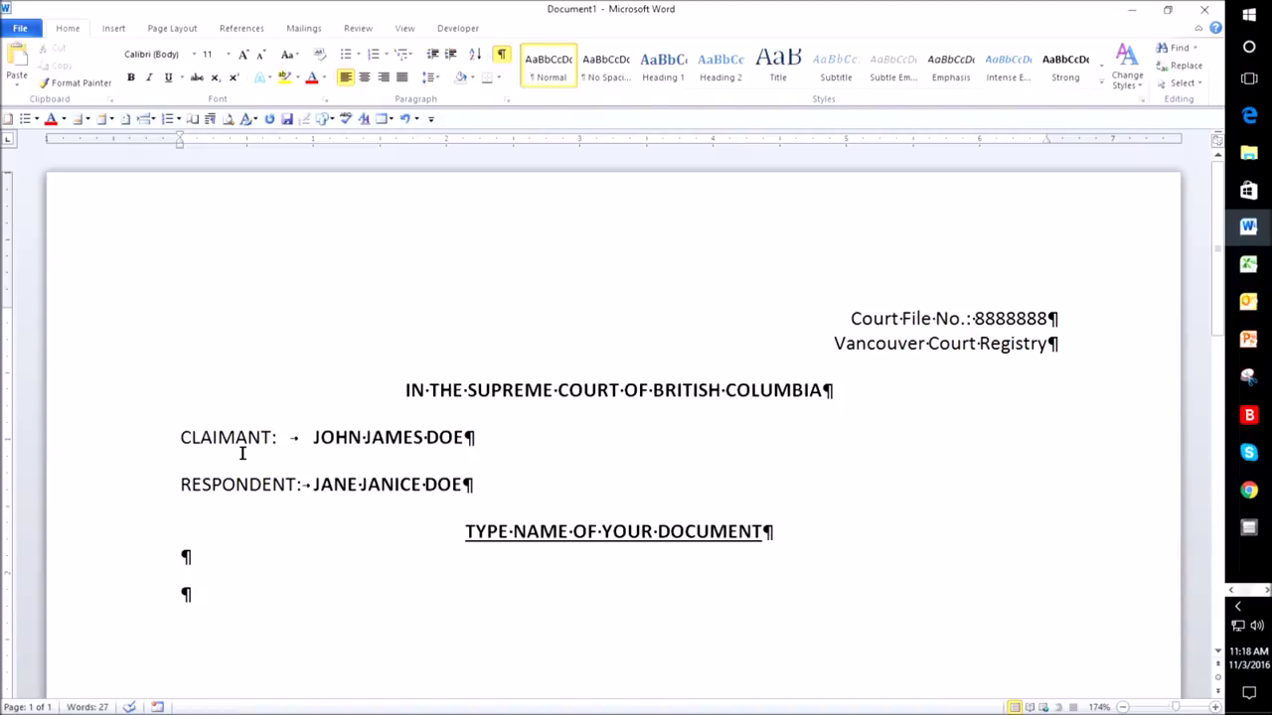
# Delete the Style of Cause AutoText entry in the Building Blocks Organizer, widening the Name column to show full entry names.
pyautogui.press('alt')
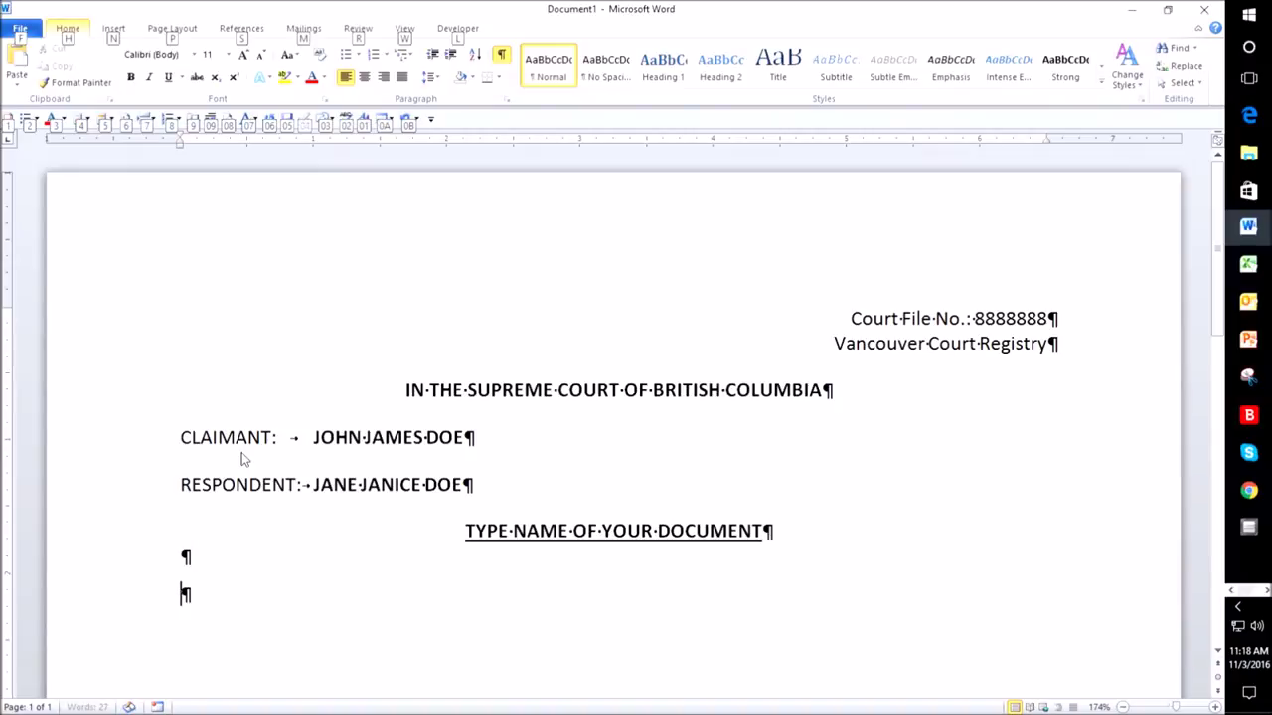
pyautogui.press('n')
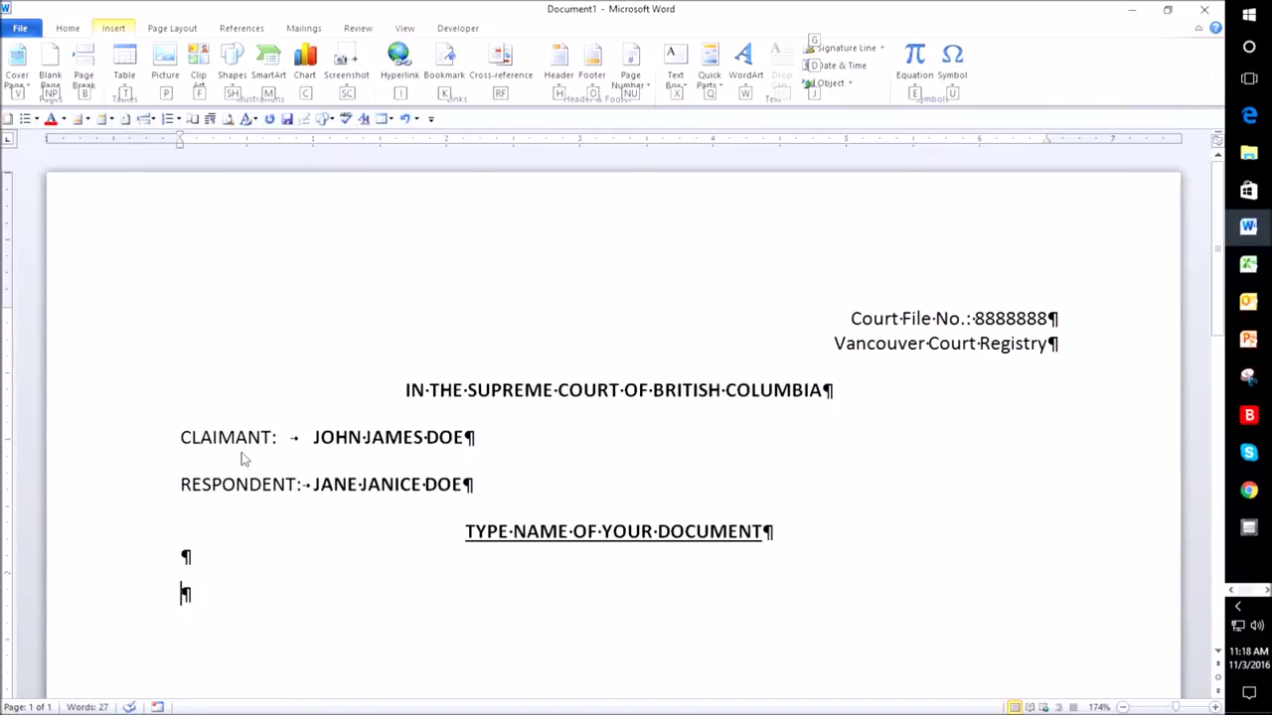
pyautogui.press('q')
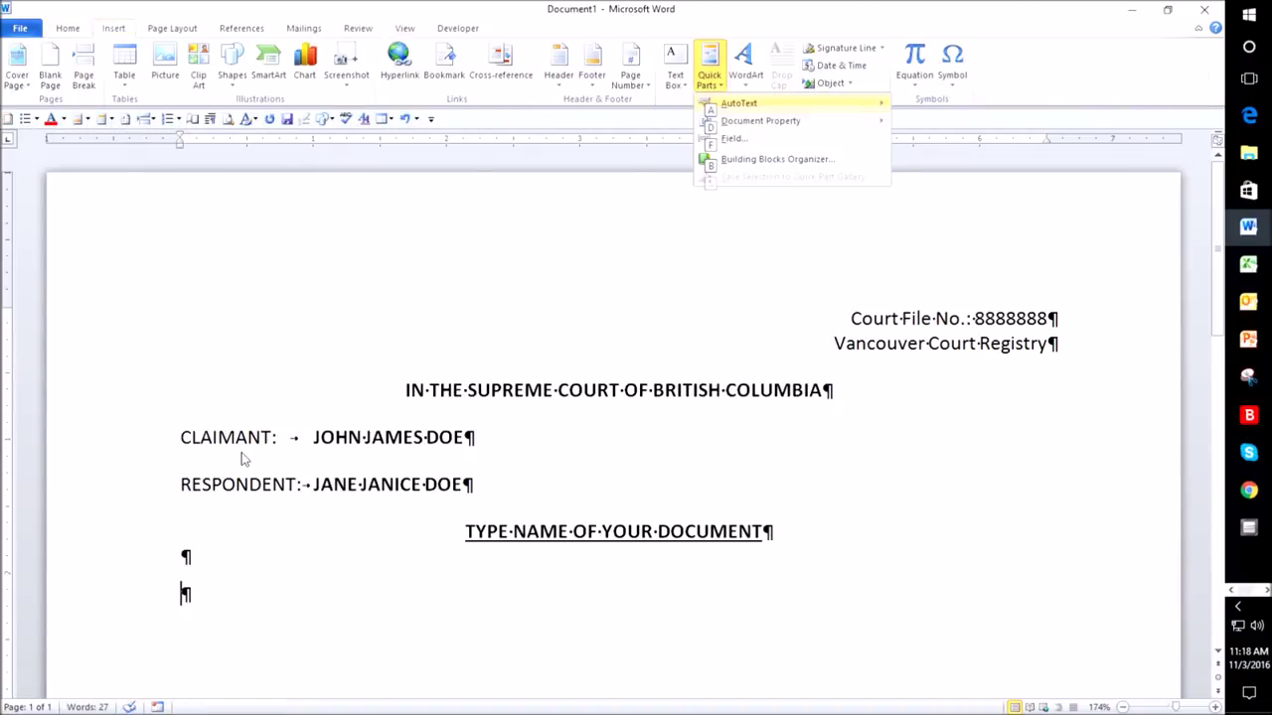
pyautogui.press('a')
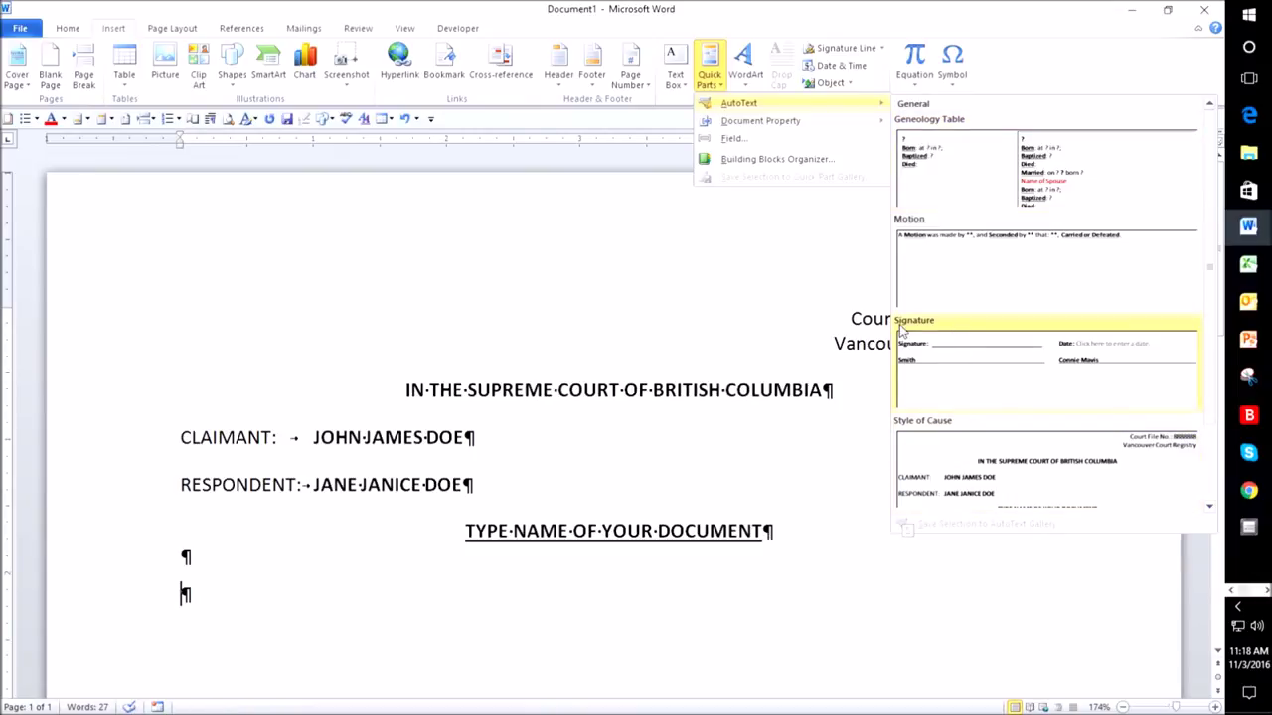
pyautogui.rightClick(936, 457)
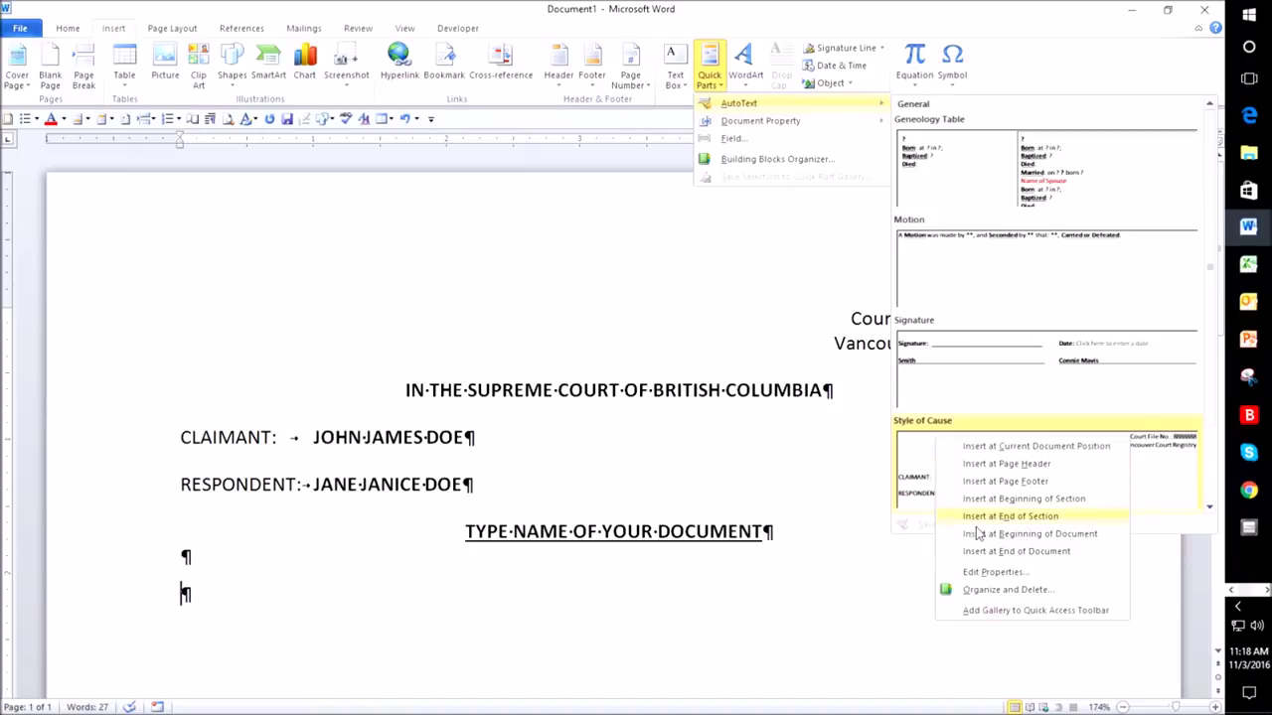
pyautogui.click(1006, 590)
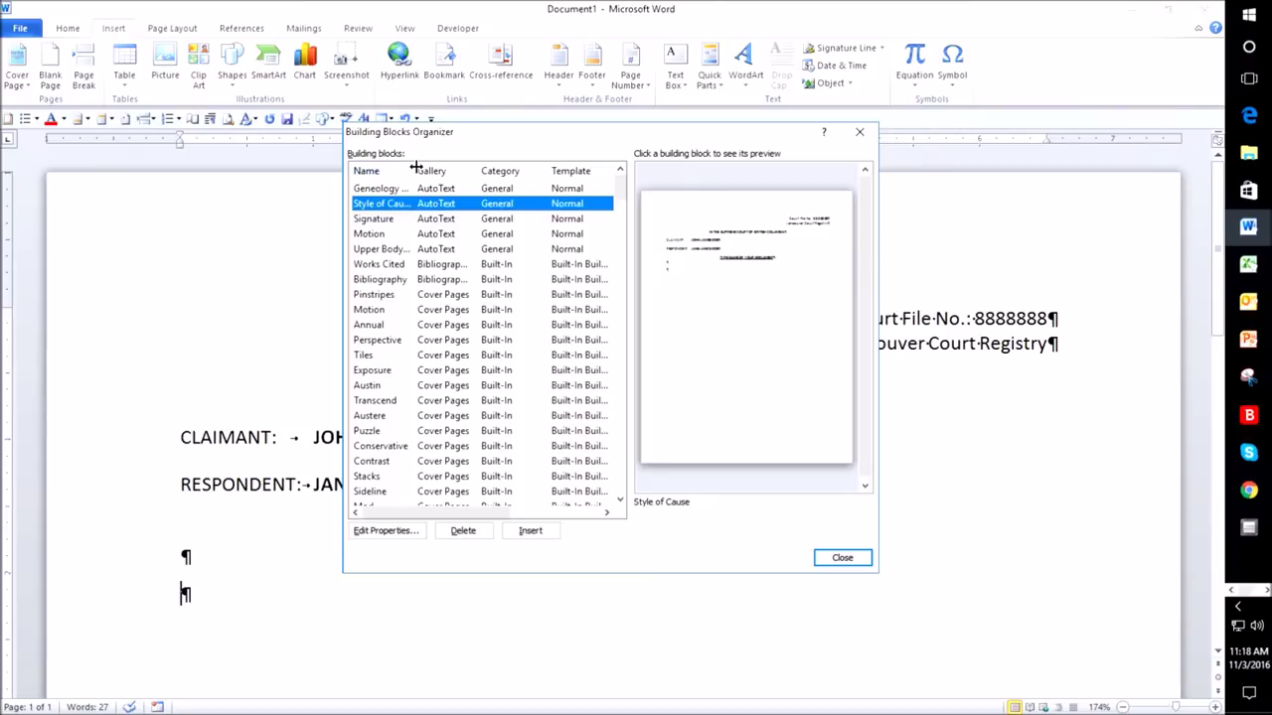
pyautogui.moveTo(410, 170); pyautogui.dragTo(438, 170)
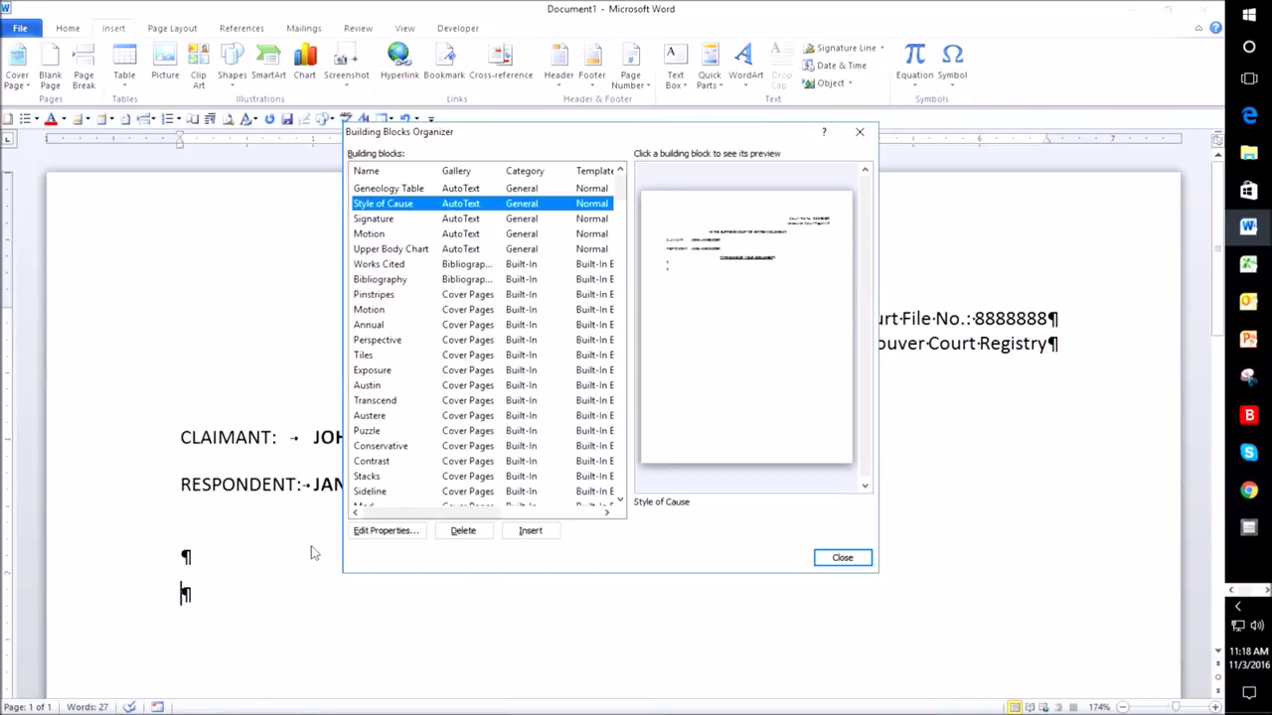
pyautogui.click(459, 532)
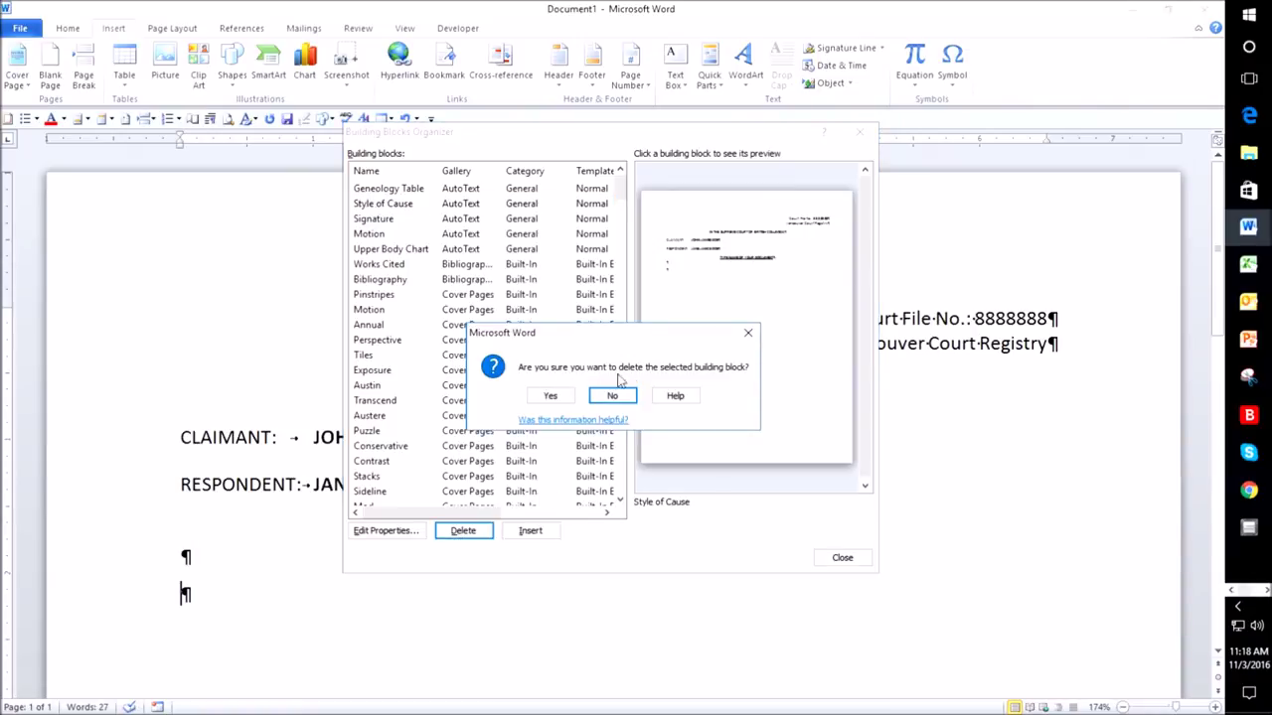
pyautogui.click(550, 399)
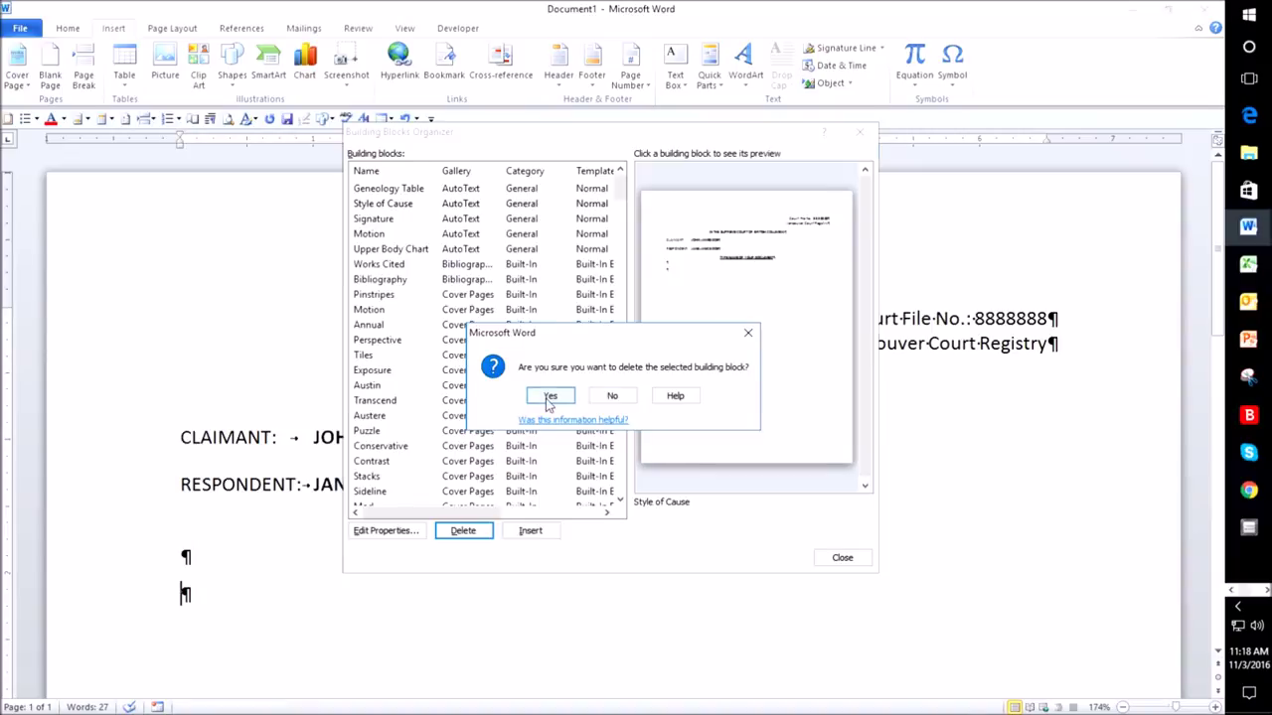
pyautogui.click(840, 559)
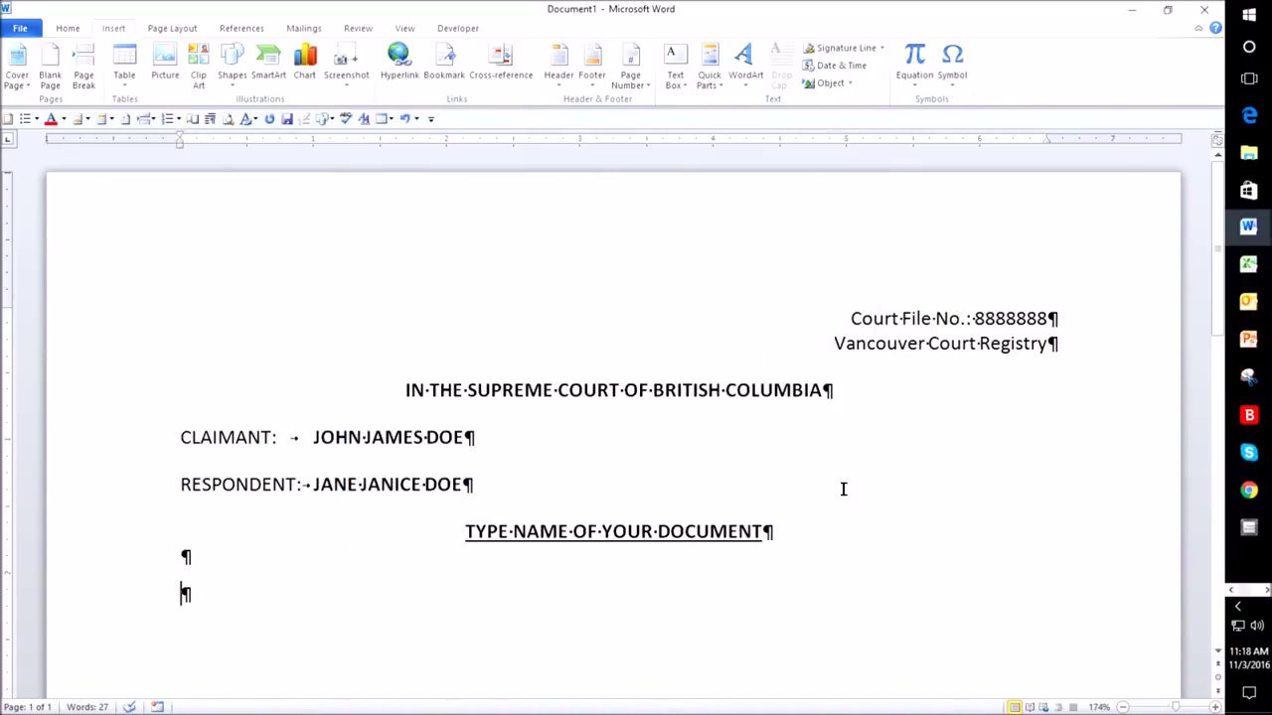